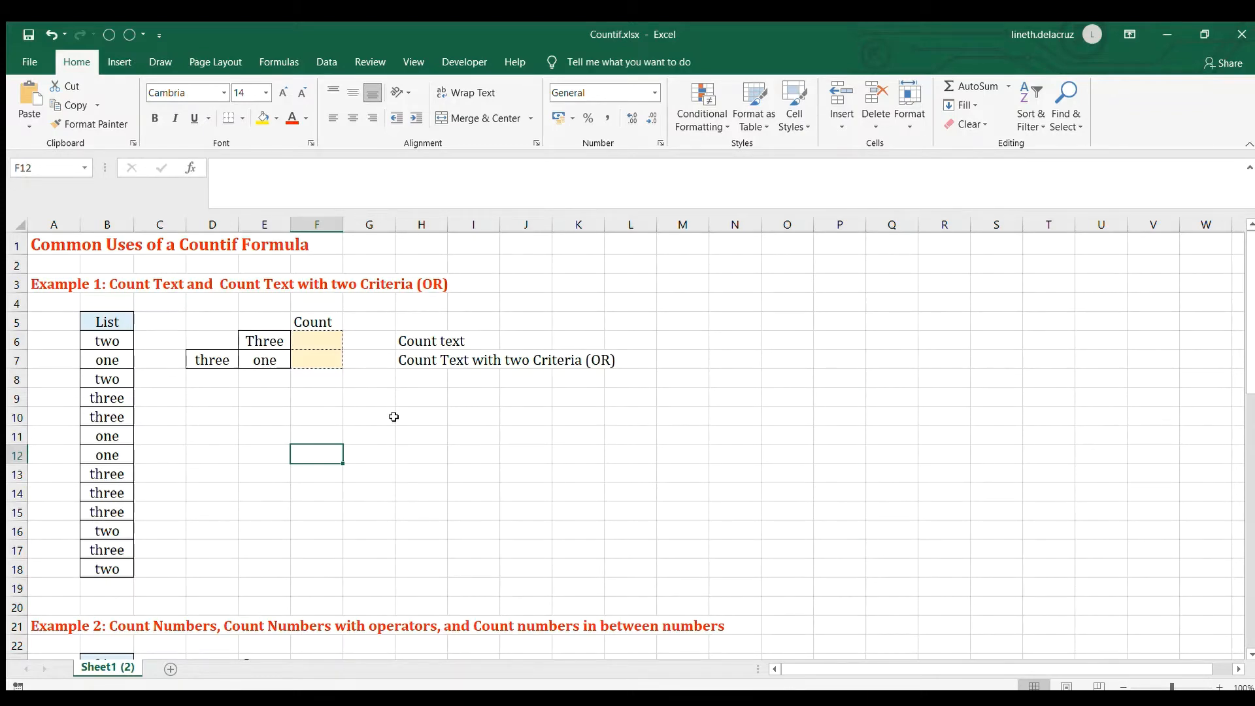
- In cell F6, enter =COUNTIF(B6:B18,E6) to count the list entries matching the text in E6
{"action": "left_click", "coordinate": [303, 341]}
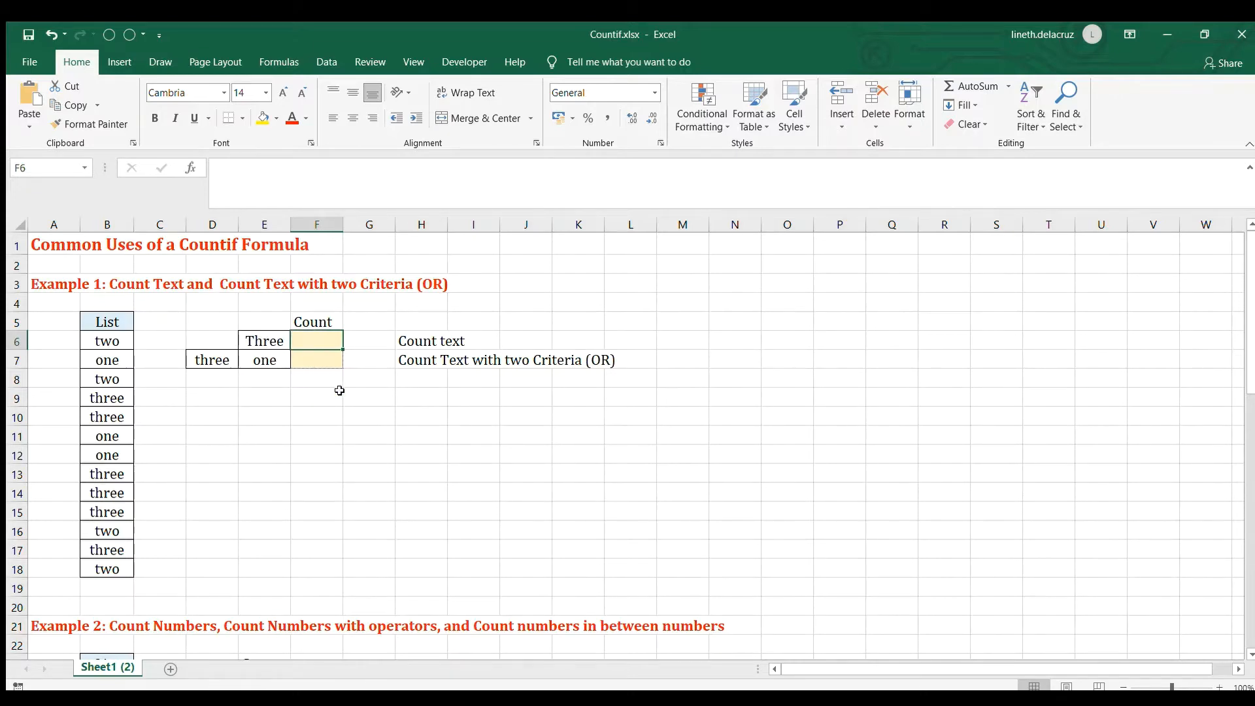
{"action": "type", "text": "=cpuntif"}
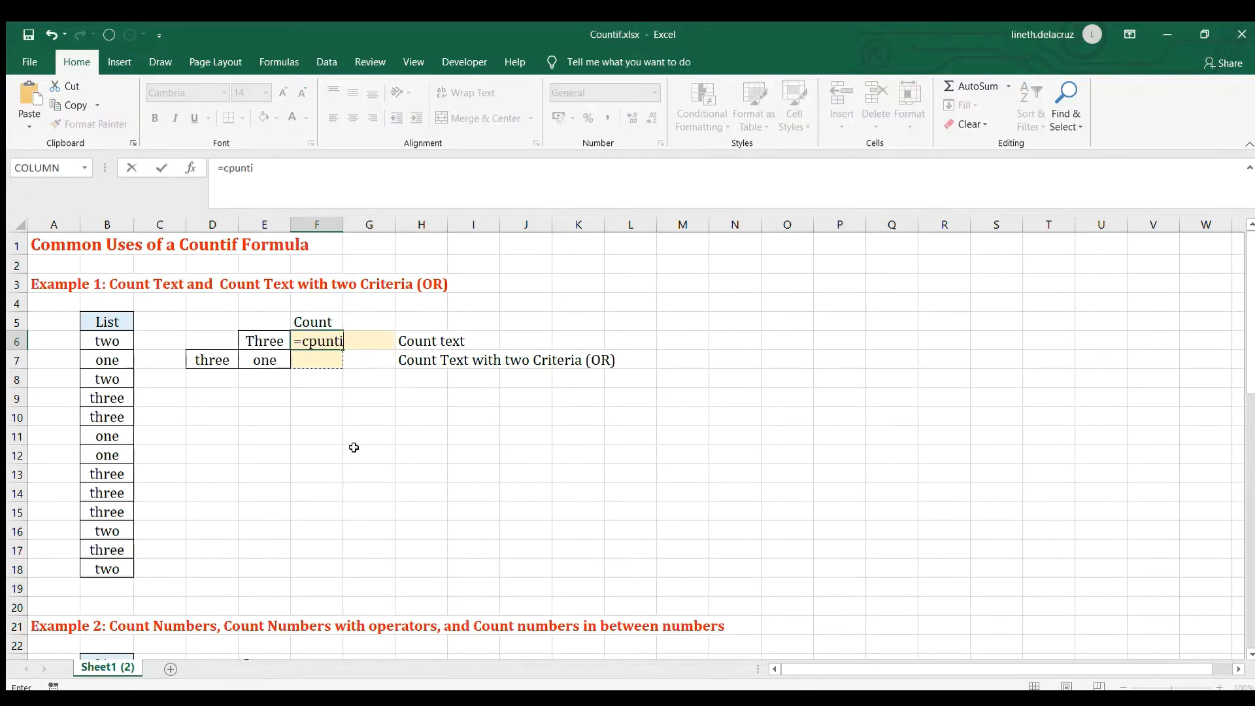
{"action": "key", "text": "BackSpace"}
{"action": "key", "text": "BackSpace"}
{"action": "key", "text": "BackSpace"}
{"action": "key", "text": "BackSpace"}
{"action": "key", "text": "BackSpace"}
{"action": "key", "text": "BackSpace"}
{"action": "type", "text": "p"}
{"action": "key", "text": "BackSpace"}
{"action": "type", "text": "ountif("}
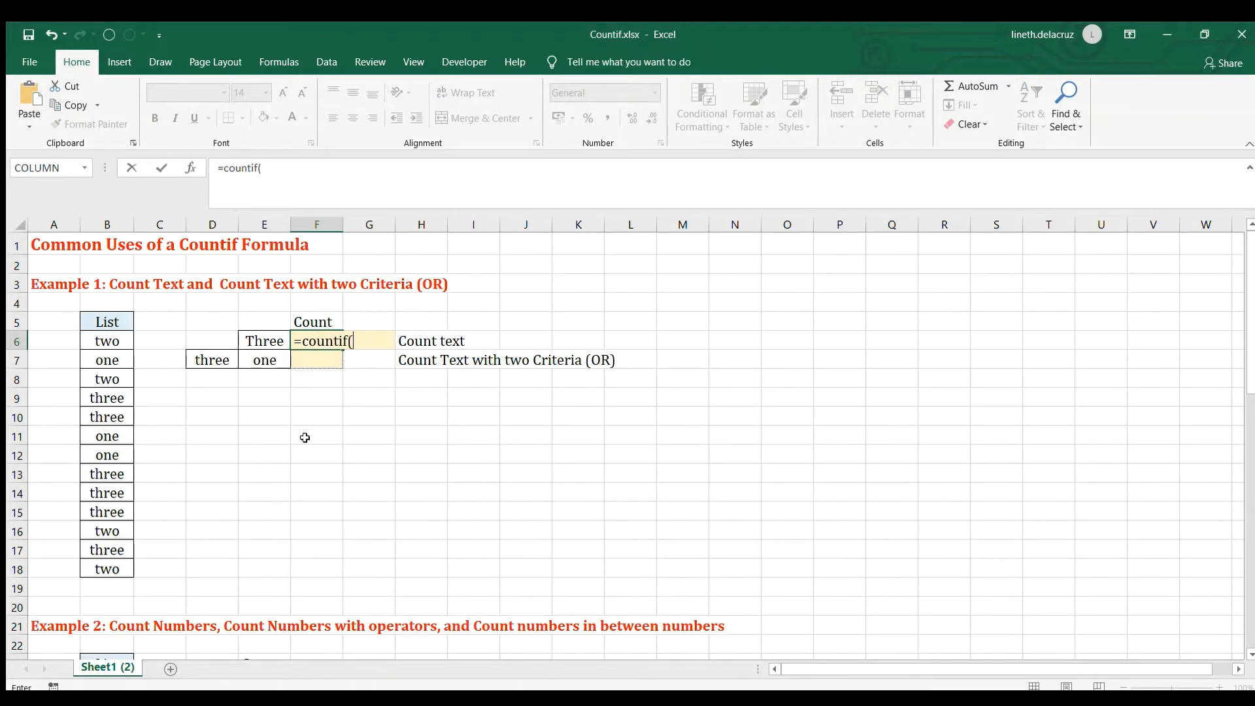
{"action": "left_click_drag", "start_coordinate": [112, 340], "coordinate": [106, 568]}
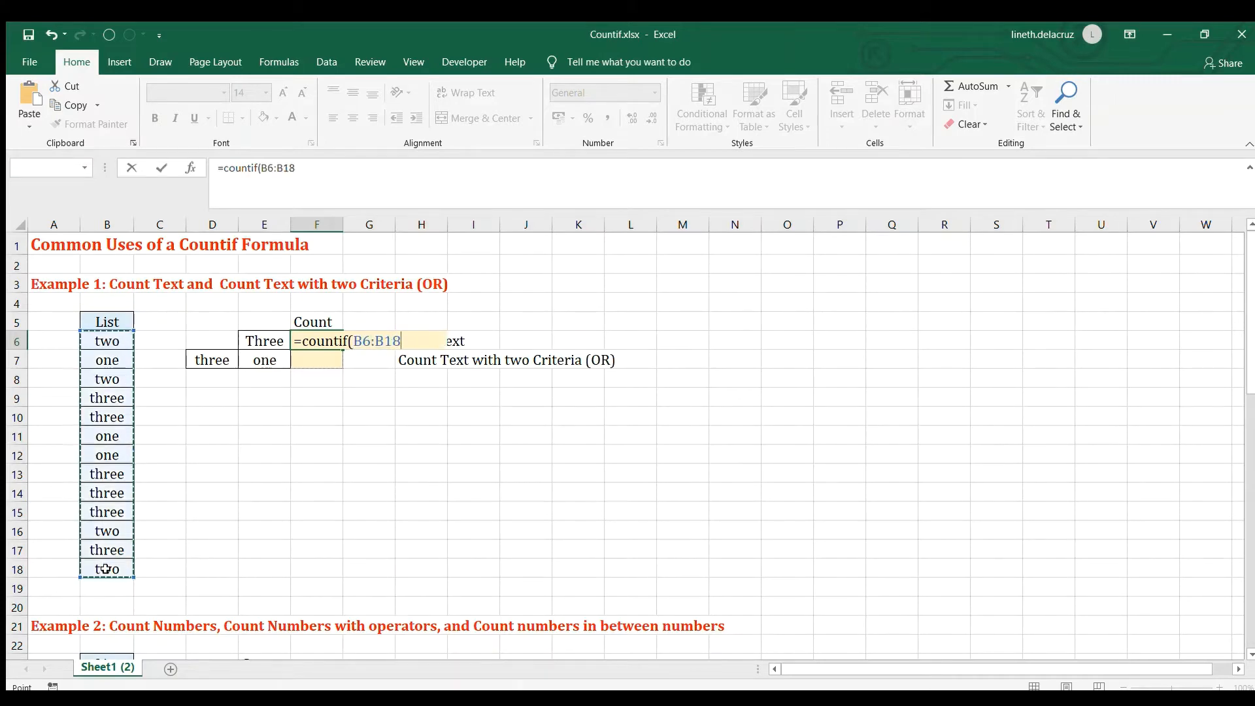
{"action": "type", "text": ","}
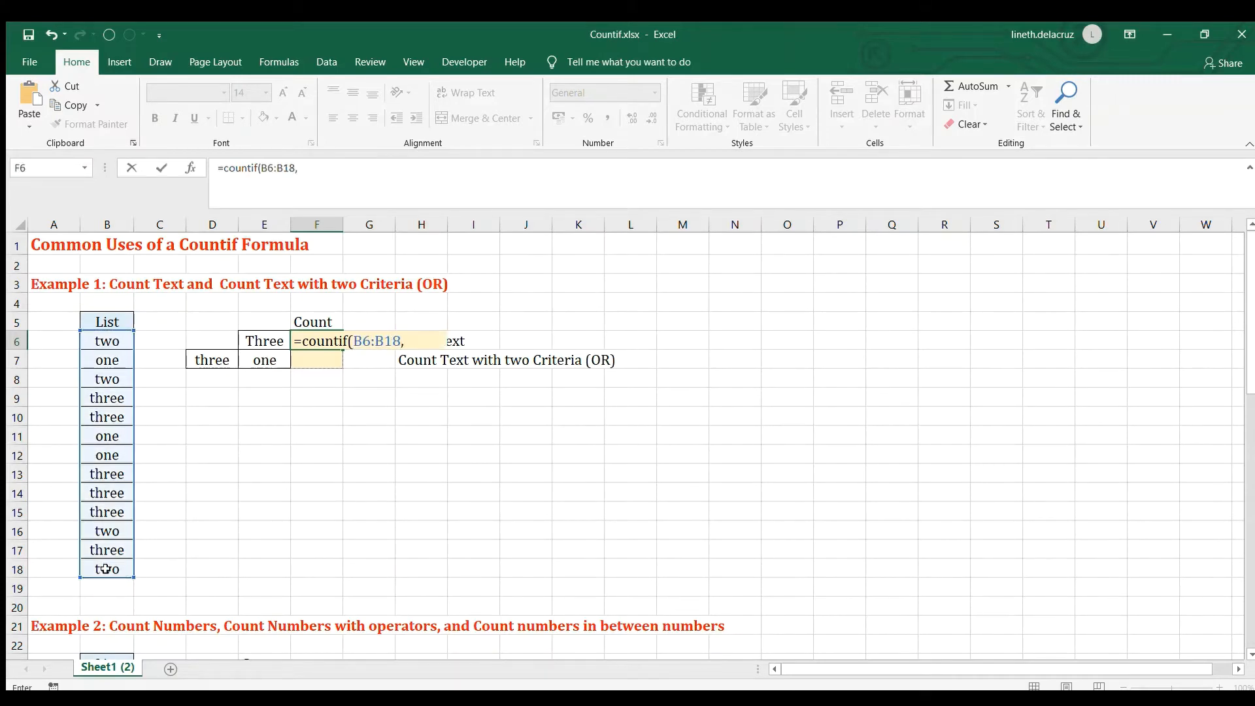
{"action": "left_click", "coordinate": [261, 341]}
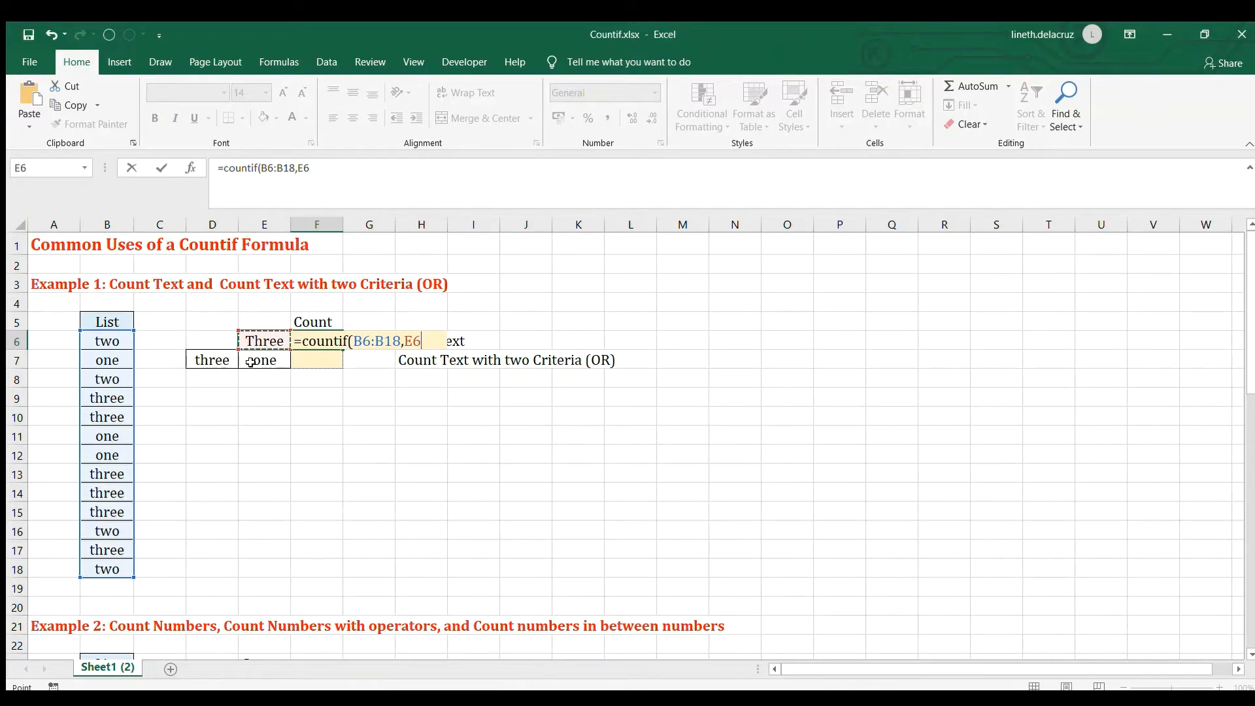
{"action": "type", "text": ")"}
{"action": "key", "text": "Return"}
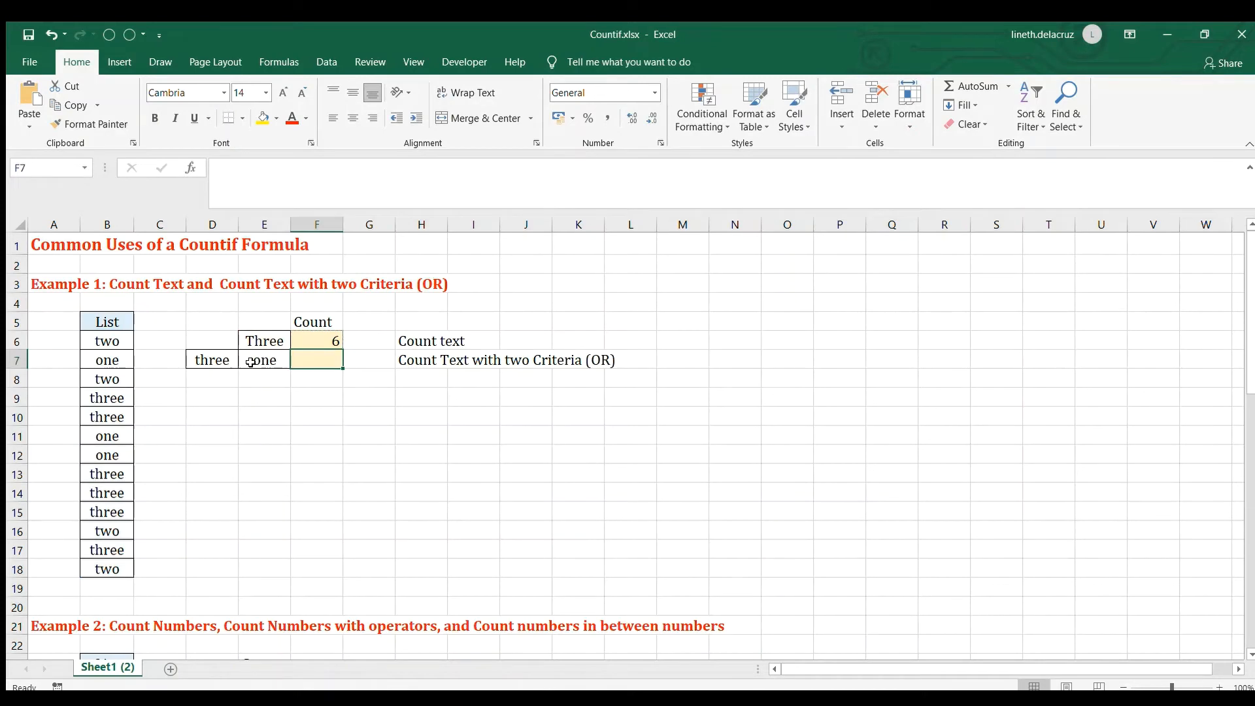
- Change the criterion text in E6 to lowercase "three"
{"action": "key", "text": "Up"}
{"action": "key", "text": "Left"}
{"action": "key", "text": "F2"}
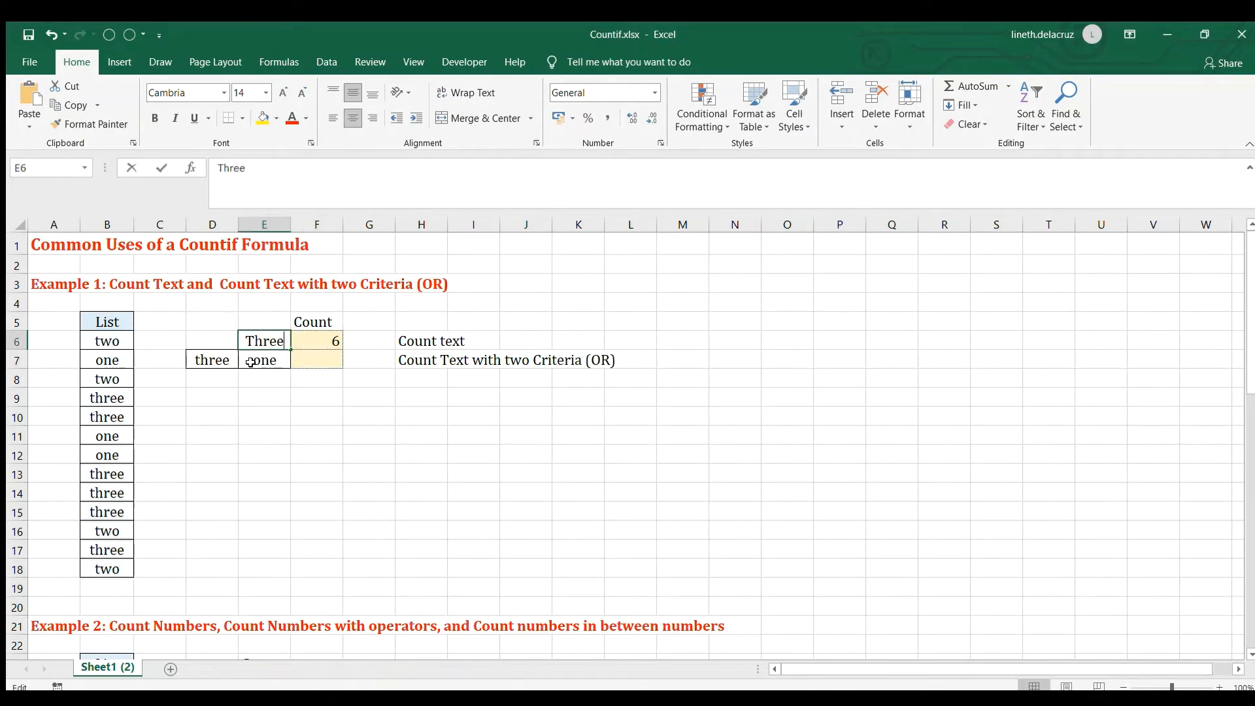
{"action": "key", "text": "Home"}
{"action": "key", "text": "Delete"}
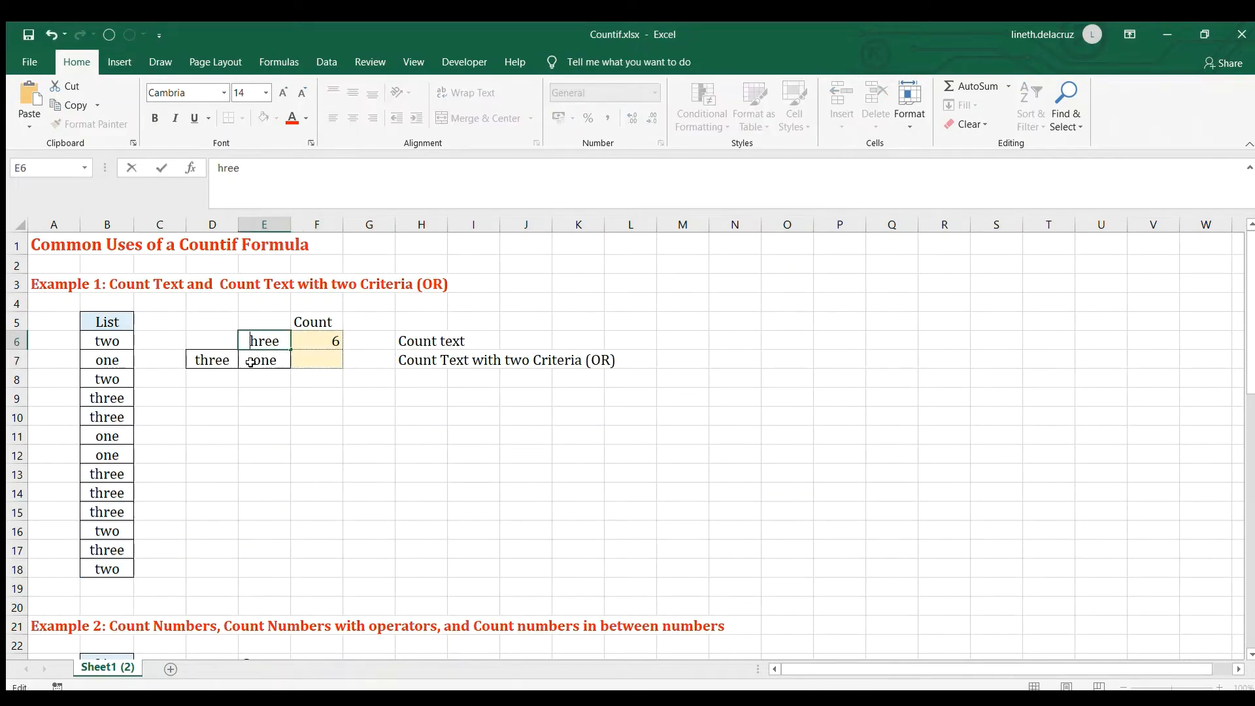
{"action": "type", "text": "t"}
{"action": "key", "text": "Tab"}
- In F7, enter =COUNTIF(B6:B18,D7)+COUNTIF(B6:B18,E7) to count entries matching either text criterion
{"action": "key", "text": "Down"}
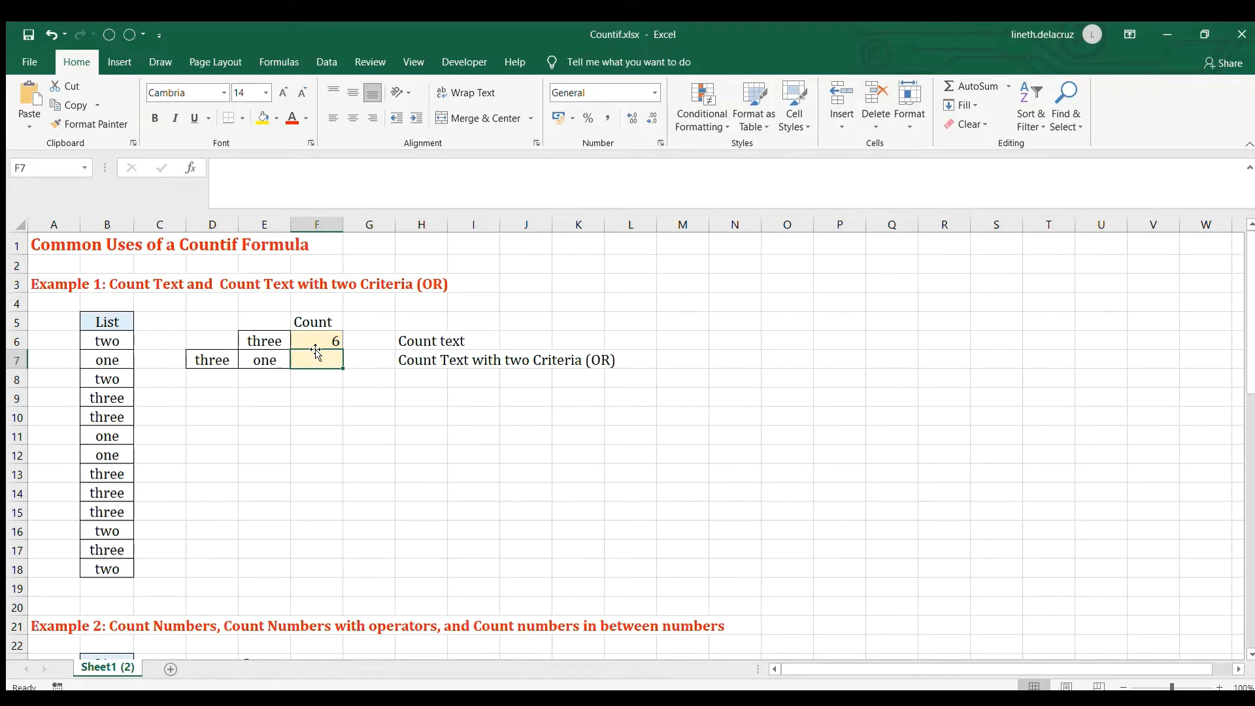
{"action": "type", "text": "=countif("}
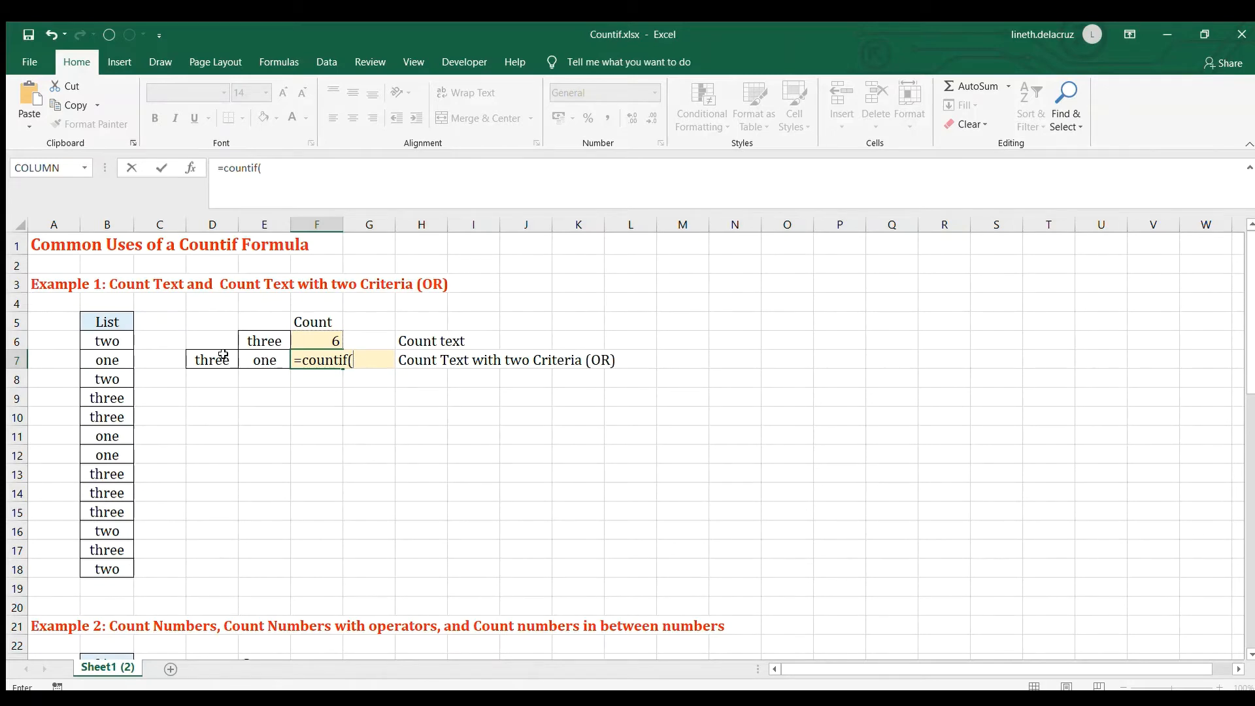
{"action": "left_click_drag", "start_coordinate": [101, 337], "coordinate": [91, 560]}
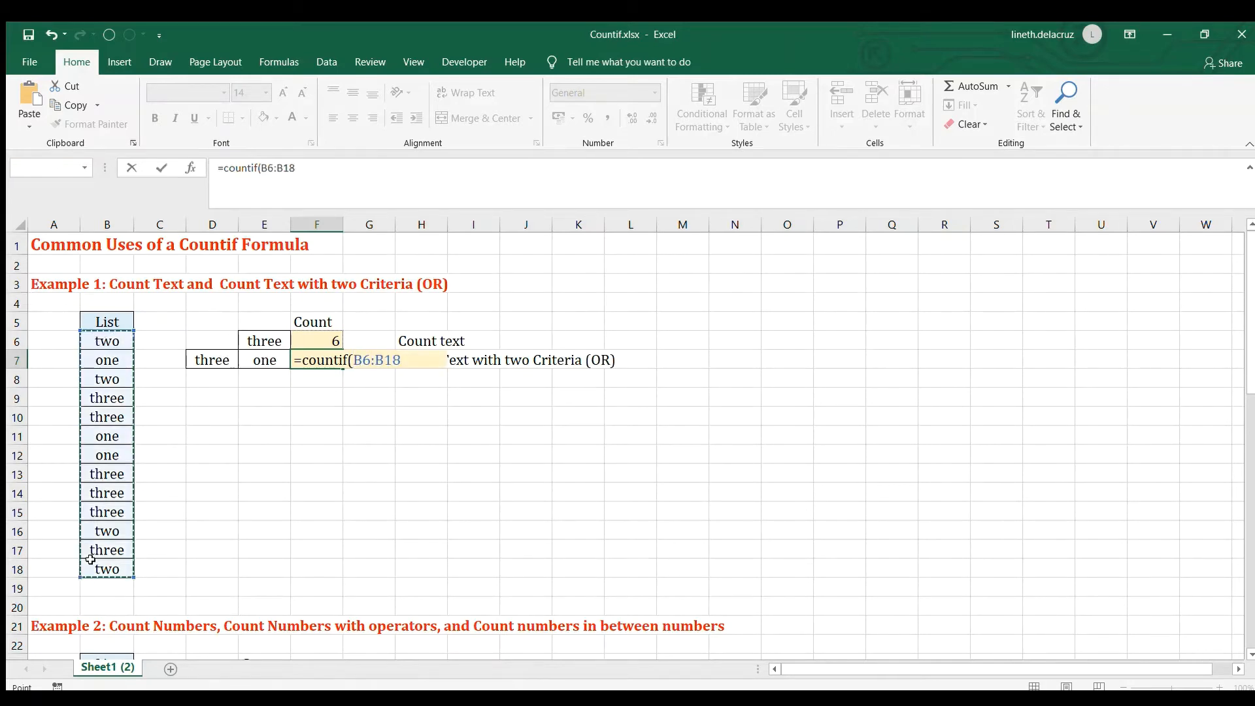
{"action": "type", "text": ","}
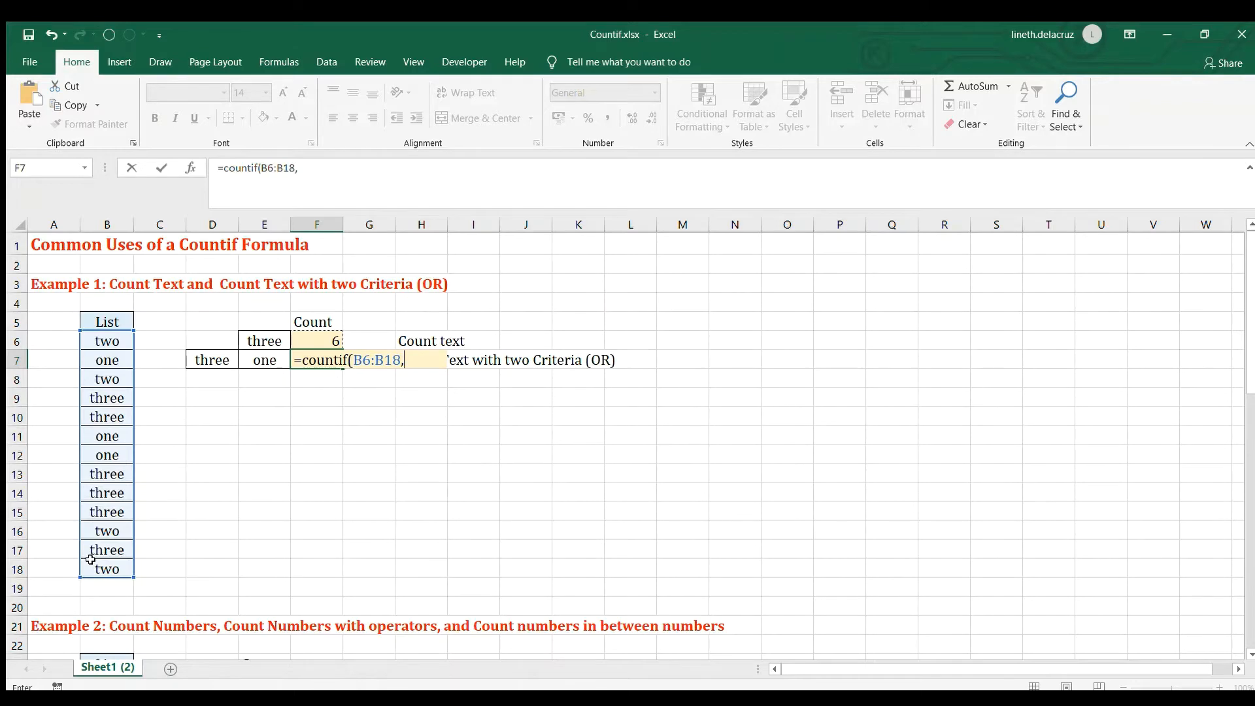
{"action": "key", "text": "Left"}
{"action": "key", "text": "Left"}
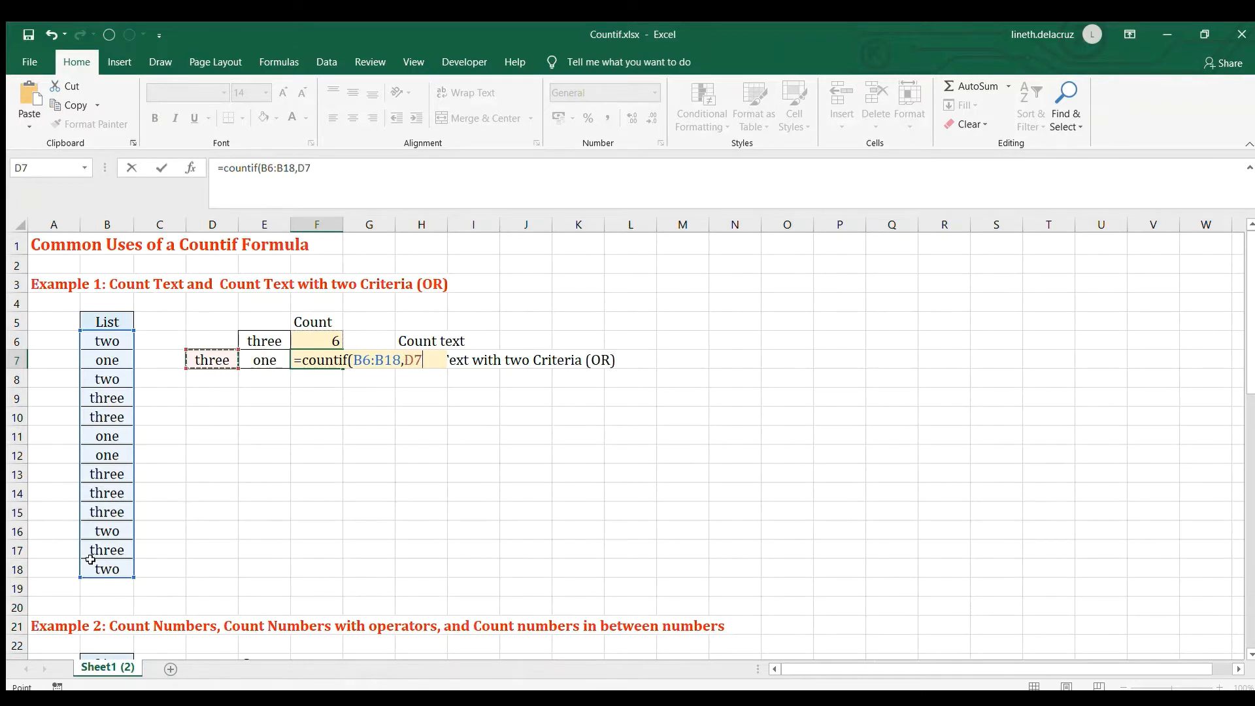
{"action": "type", "text": ")+countif("}
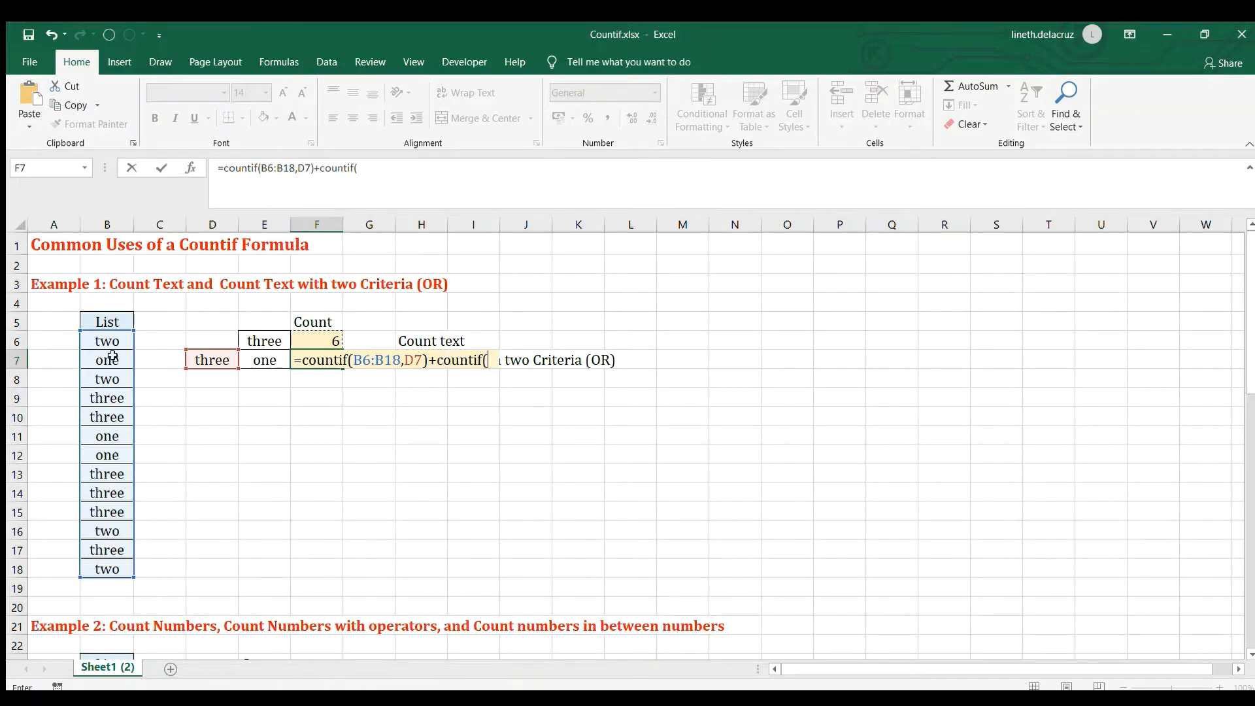
{"action": "left_click_drag", "start_coordinate": [98, 343], "coordinate": [100, 566]}
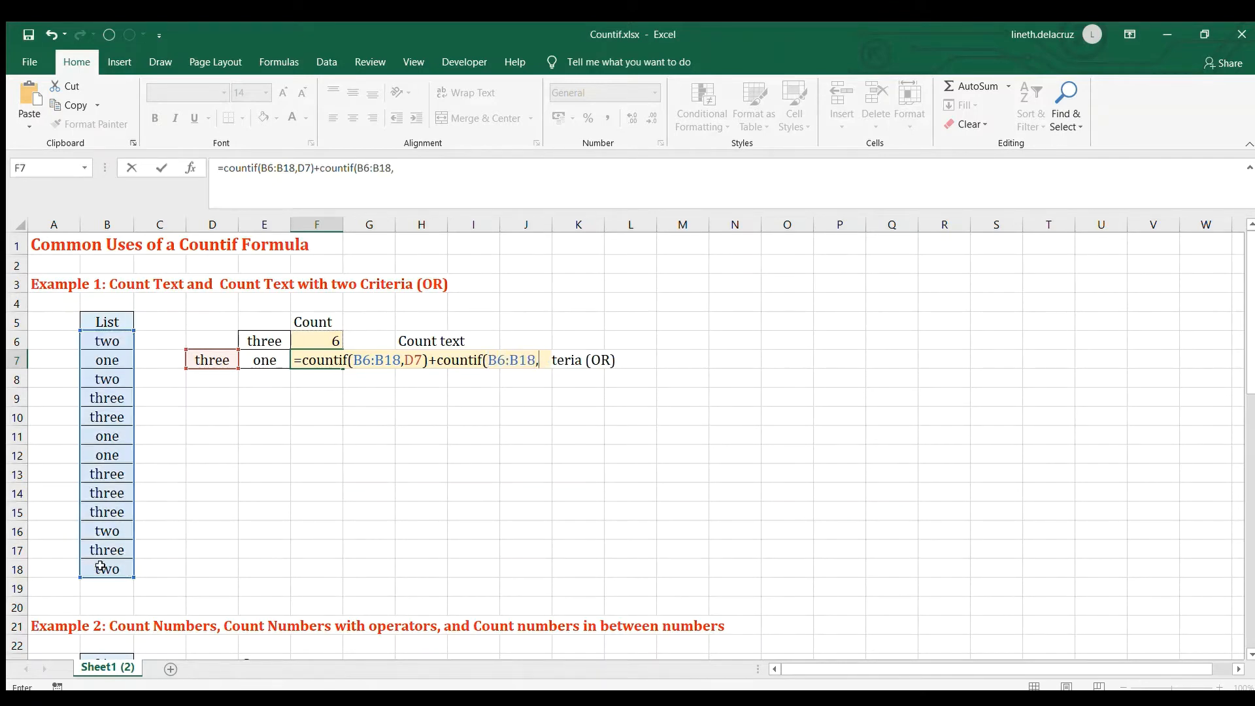
{"action": "left_click", "coordinate": [262, 360]}
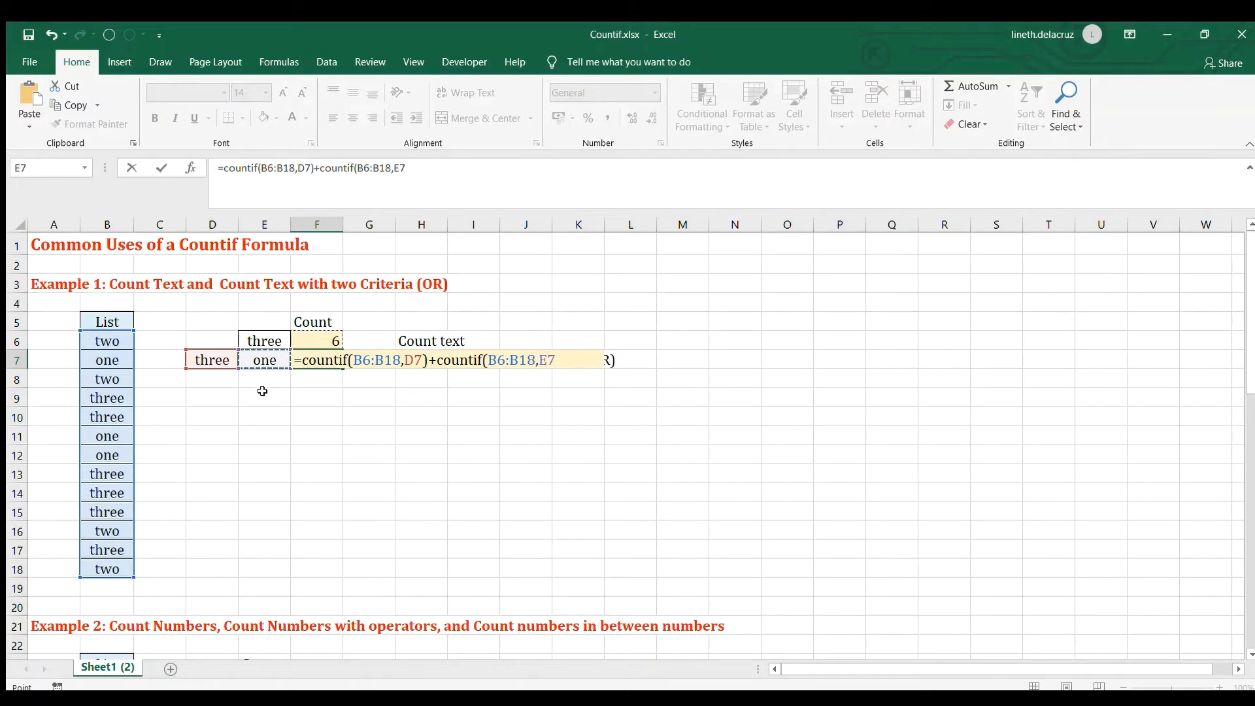
{"action": "key", "text": "Return"}
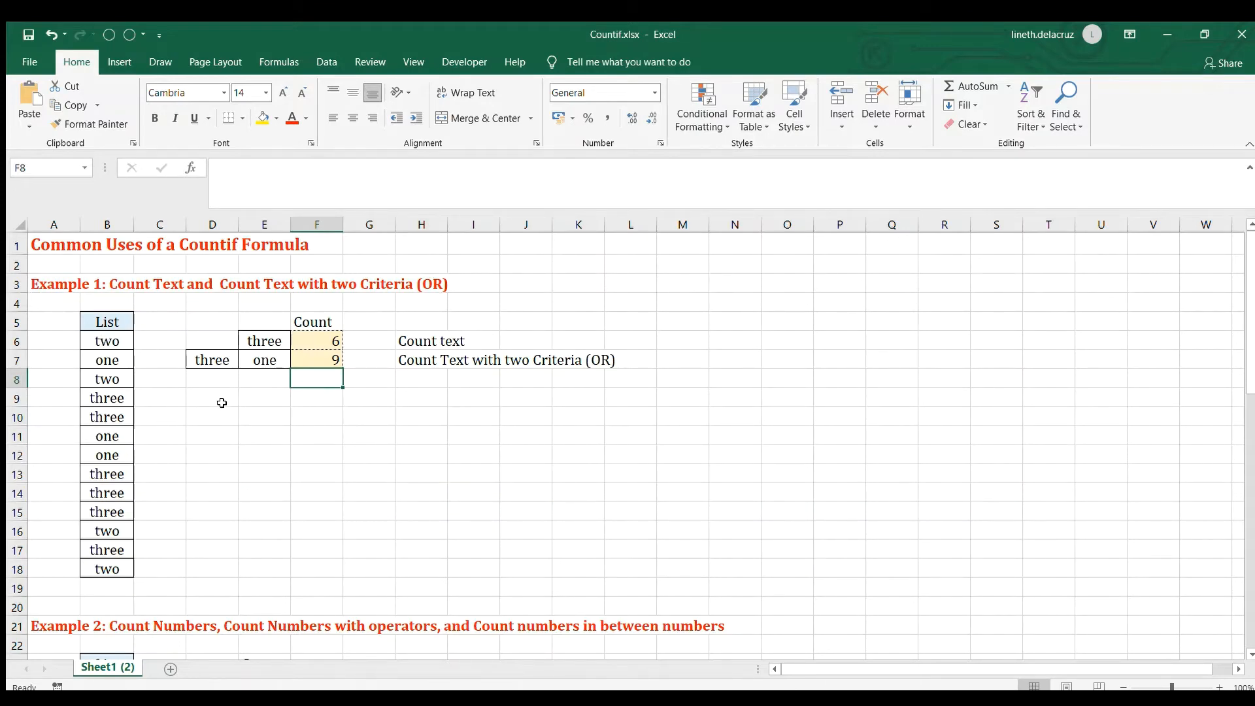
- In E24 of Example 2, enter =COUNTIF(B24:B36,D24) to count the numbers equal to the criterion in D24
{"action": "scroll", "coordinate": [222, 403], "scroll_direction": "down", "scroll_amount": 5}
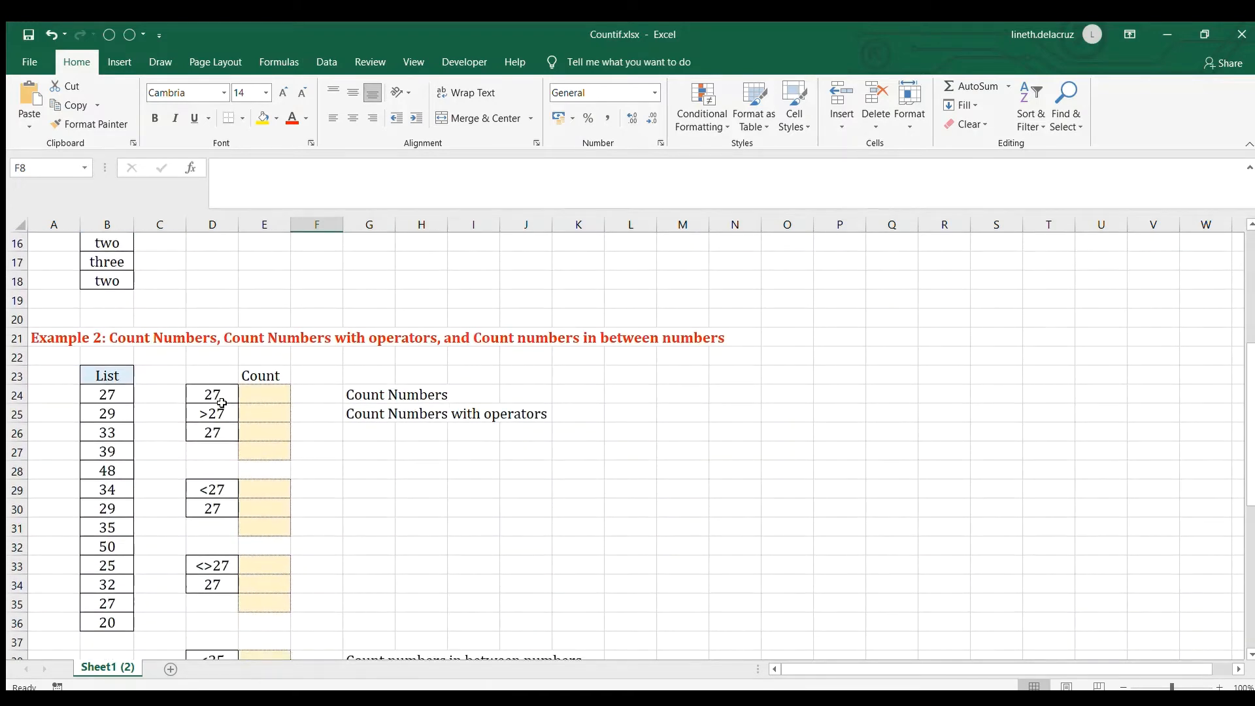
{"action": "scroll", "coordinate": [222, 402], "scroll_direction": "down", "scroll_amount": 1}
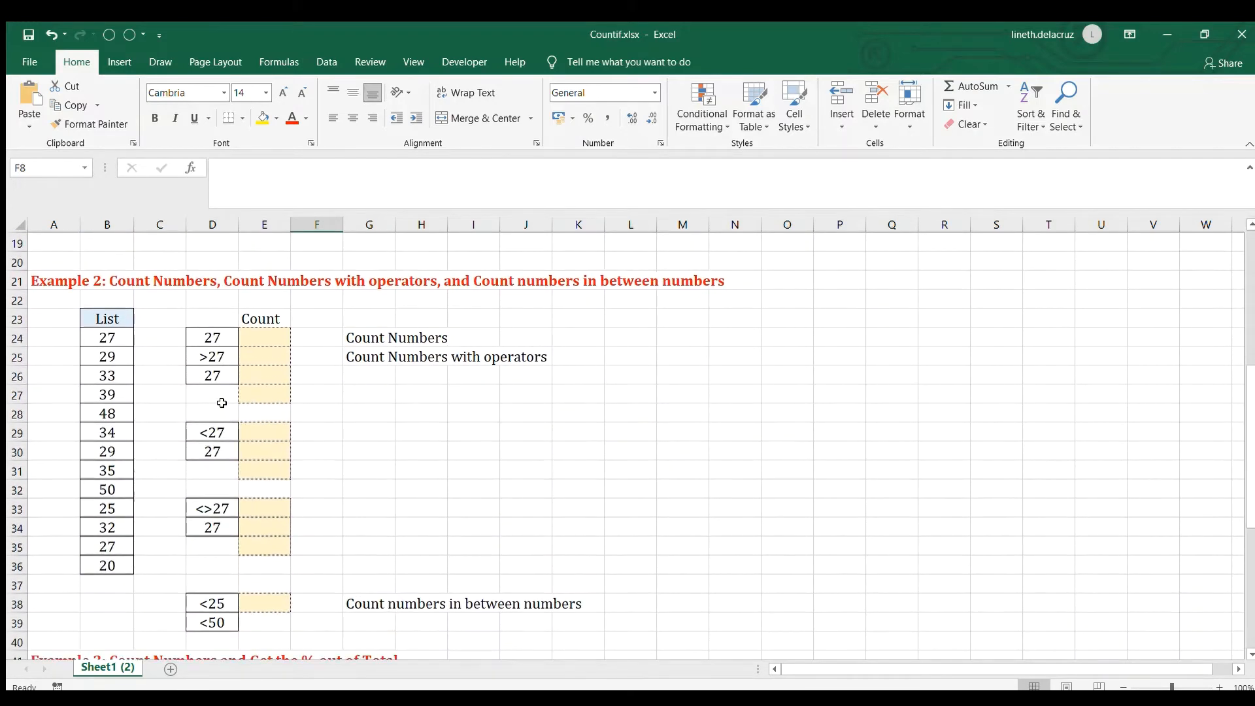
{"action": "left_click", "coordinate": [262, 338]}
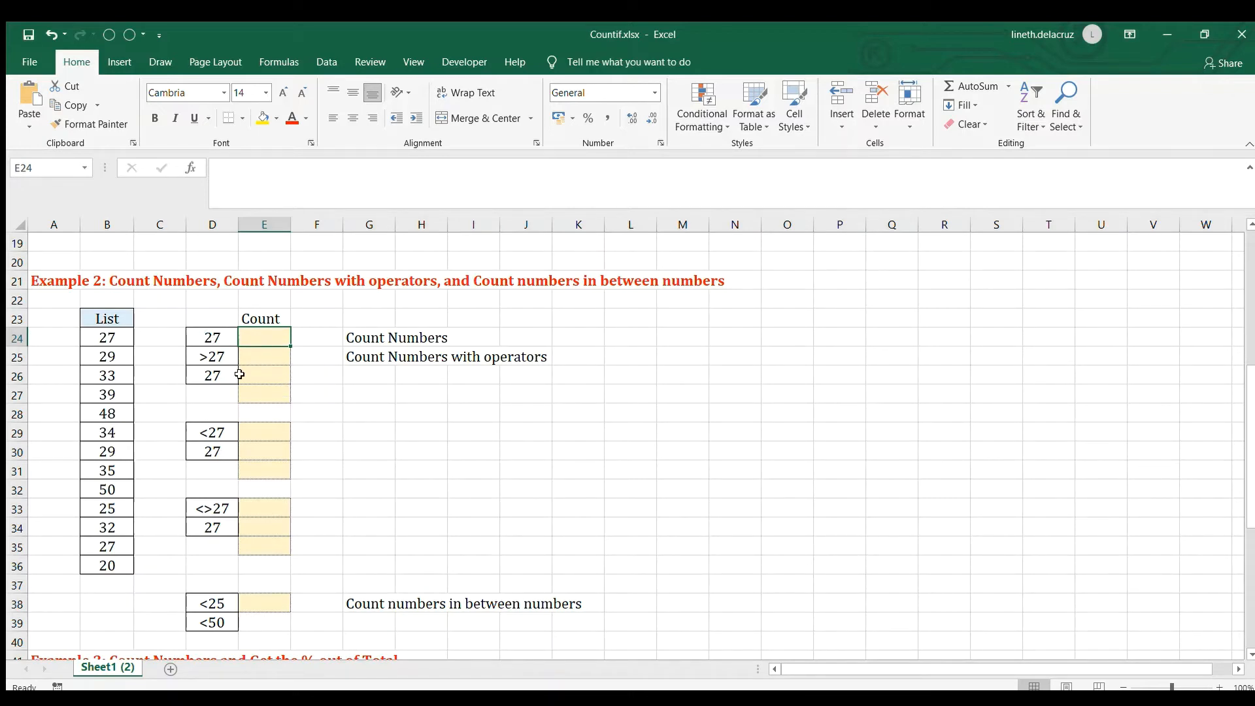
{"action": "type", "text": "=countif("}
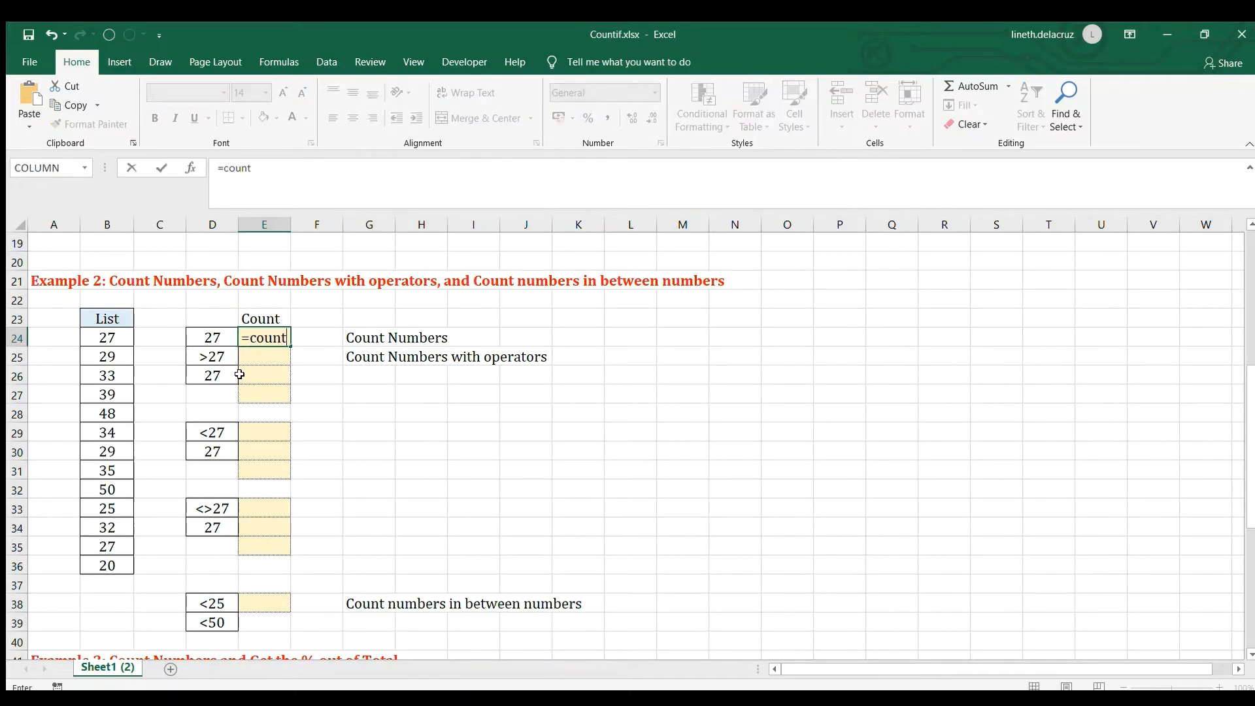
{"action": "key", "text": "Left"}
{"action": "key", "text": "Left"}
{"action": "key", "text": "Left"}
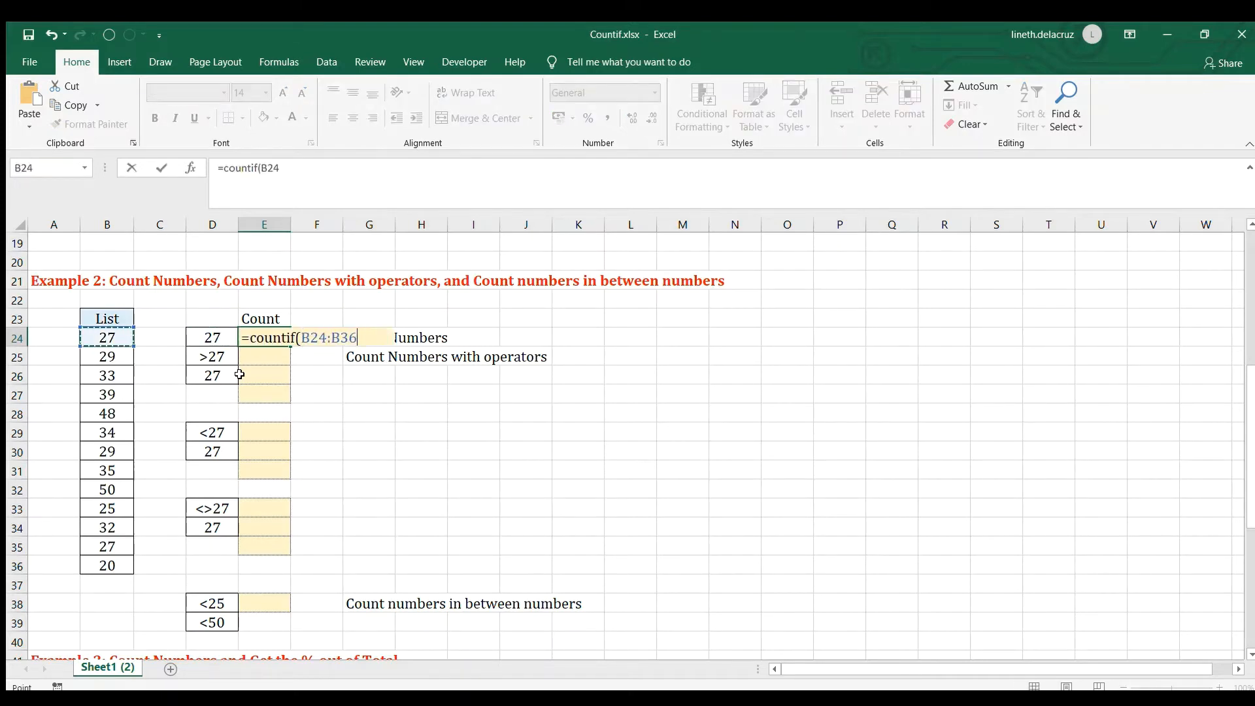
{"action": "key", "text": "ctrl+shift+Down"}
{"action": "type", "text": ","}
{"action": "key", "text": "Left"}
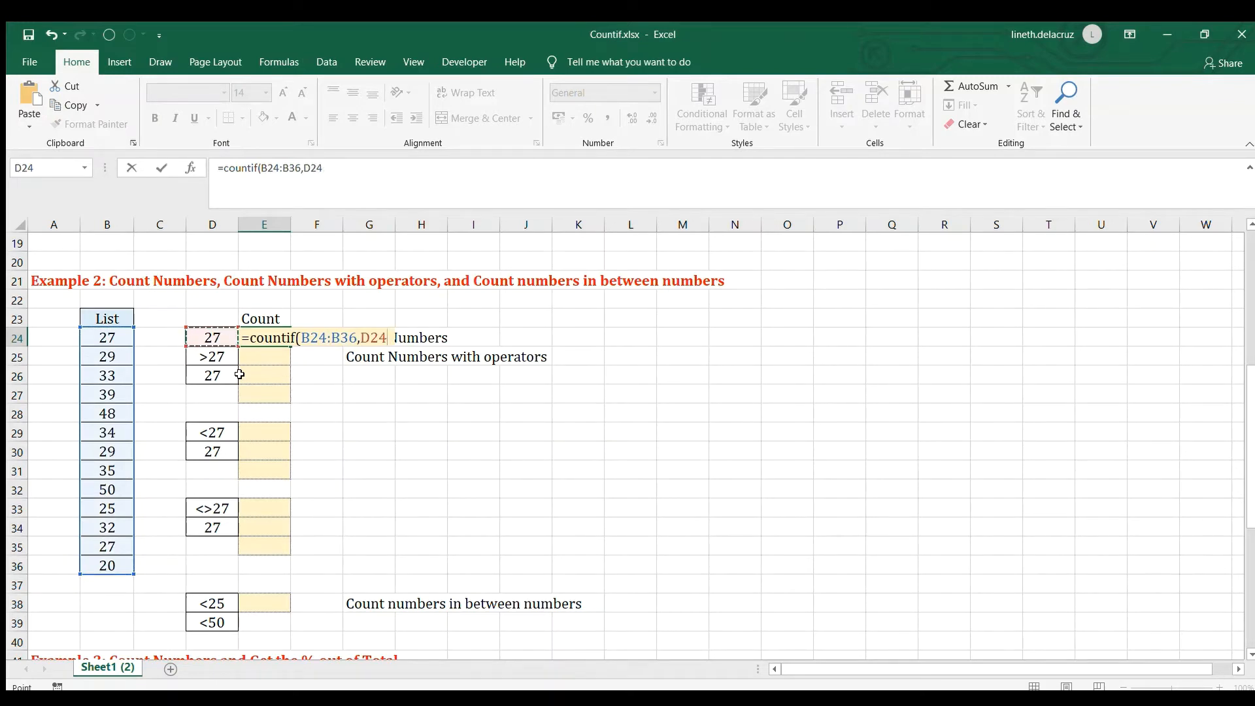
{"action": "key", "text": "Return"}
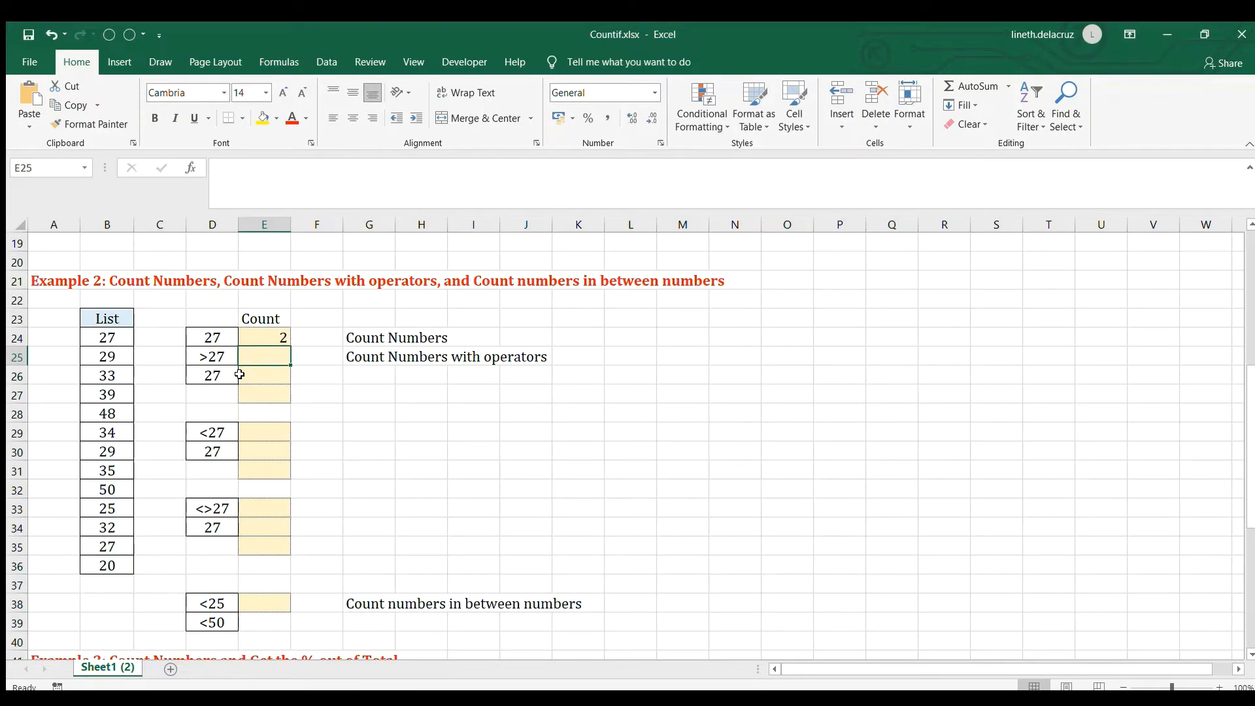
- Copy the formula text from E24 into E25 and change its criterion reference, giving =COUNTIF(B24:B36,D25)
{"action": "key", "text": "Up"}
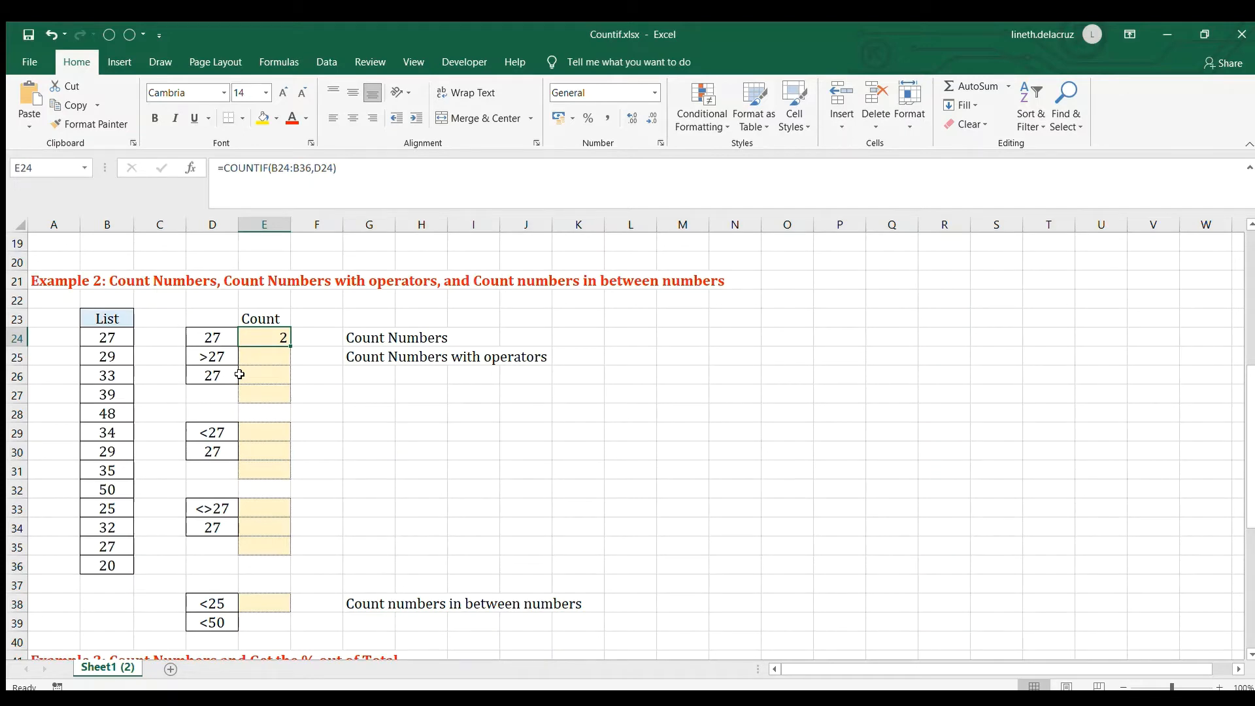
{"action": "key", "text": "F2"}
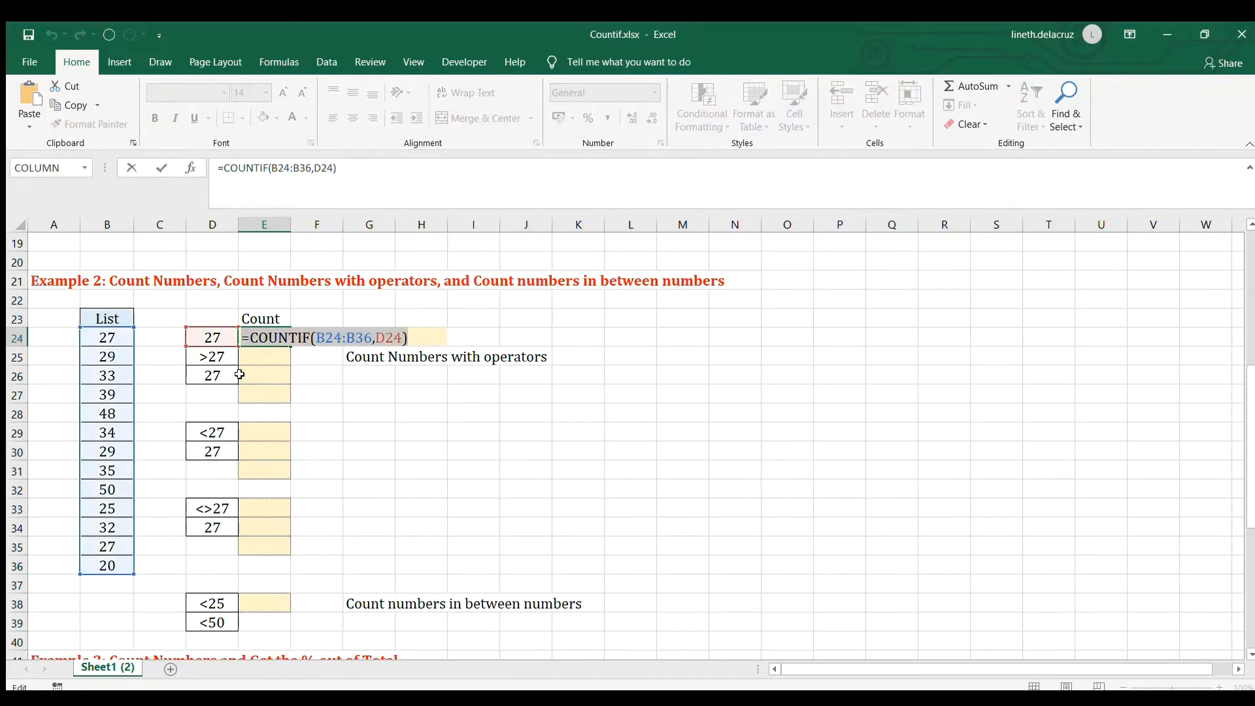
{"action": "key", "text": "Return"}
{"action": "type", "text": "=COUNTIF(B24:B36,D24)"}
{"action": "key", "text": "F2"}
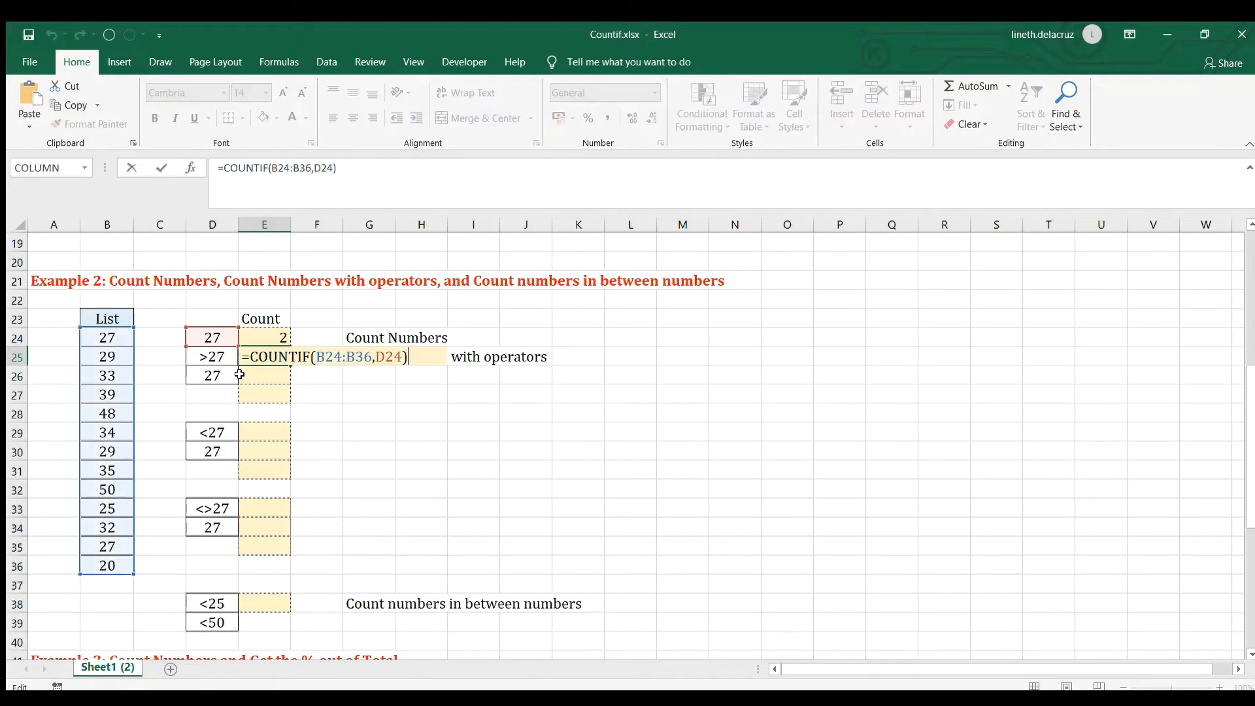
{"action": "key", "text": "BackSpace"}
{"action": "key", "text": "BackSpace"}
{"action": "key", "text": "BackSpace"}
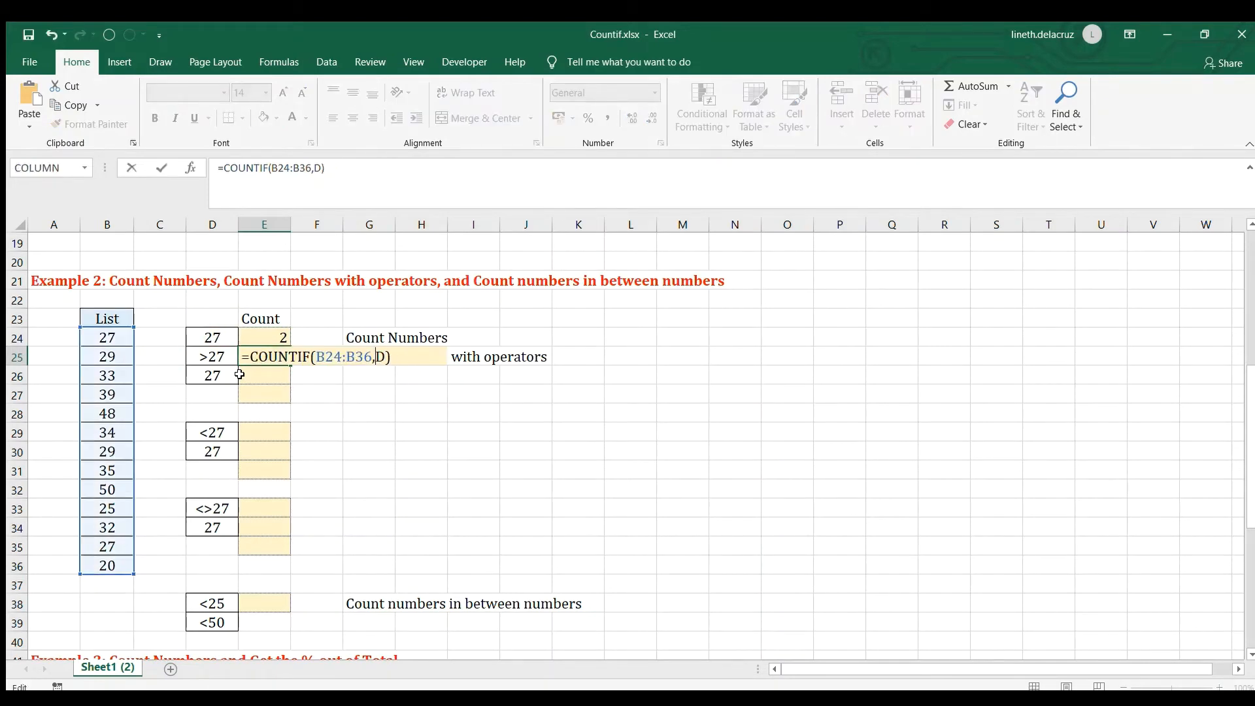
{"action": "left_click", "coordinate": [210, 356]}
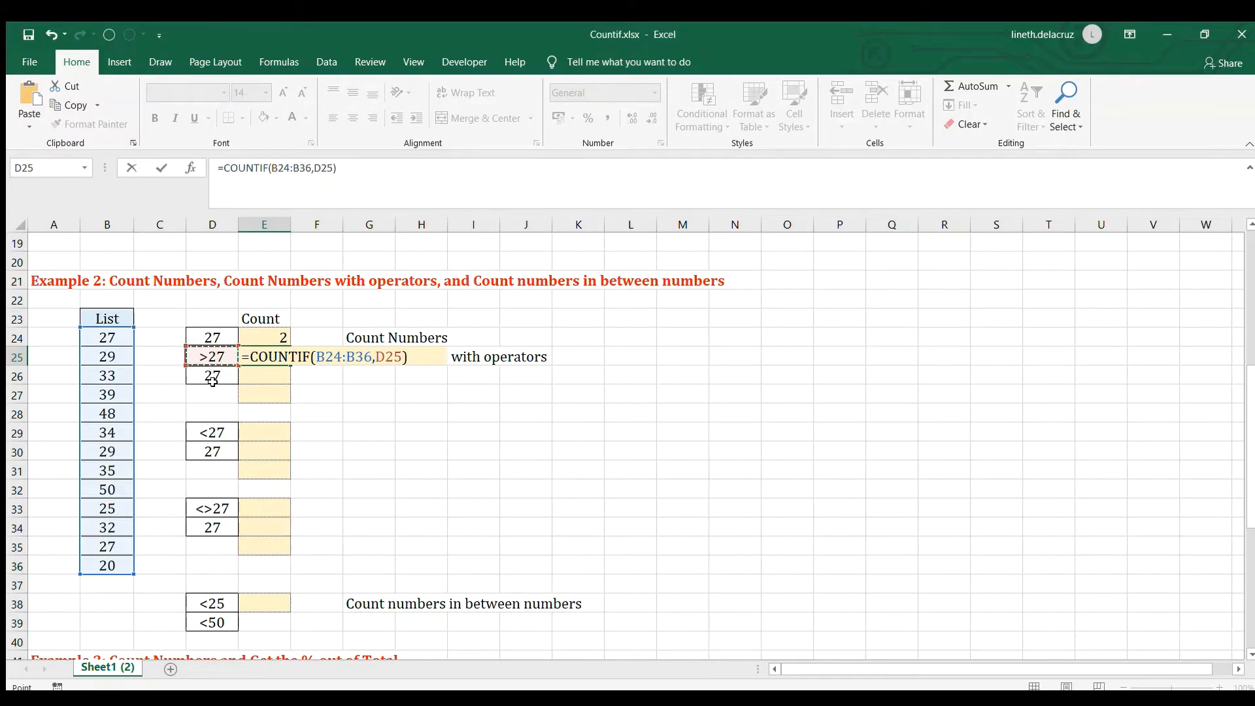
{"action": "key", "text": "Return"}
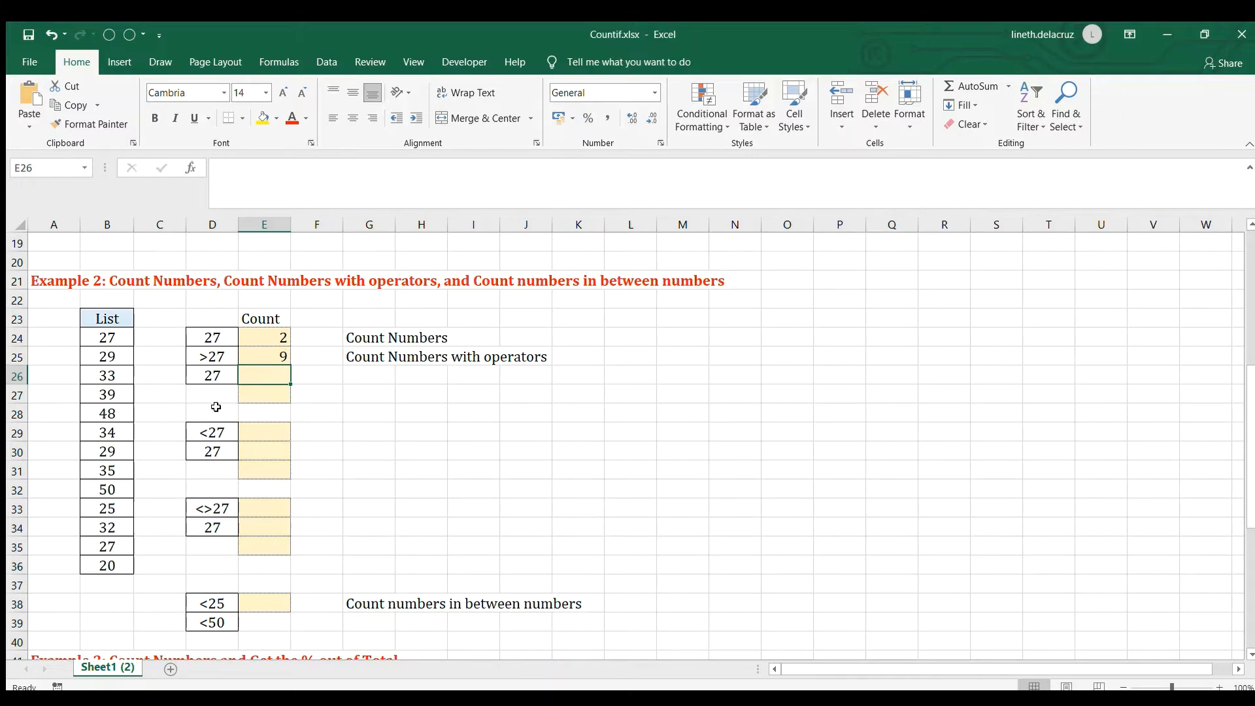
- Copy the formula text from E25 into E26 with its references unchanged, as =COUNTIF(B24:B36,D25)
{"action": "key", "text": "Up"}
{"action": "key", "text": "F2"}
{"action": "key", "text": "shift+Home"}
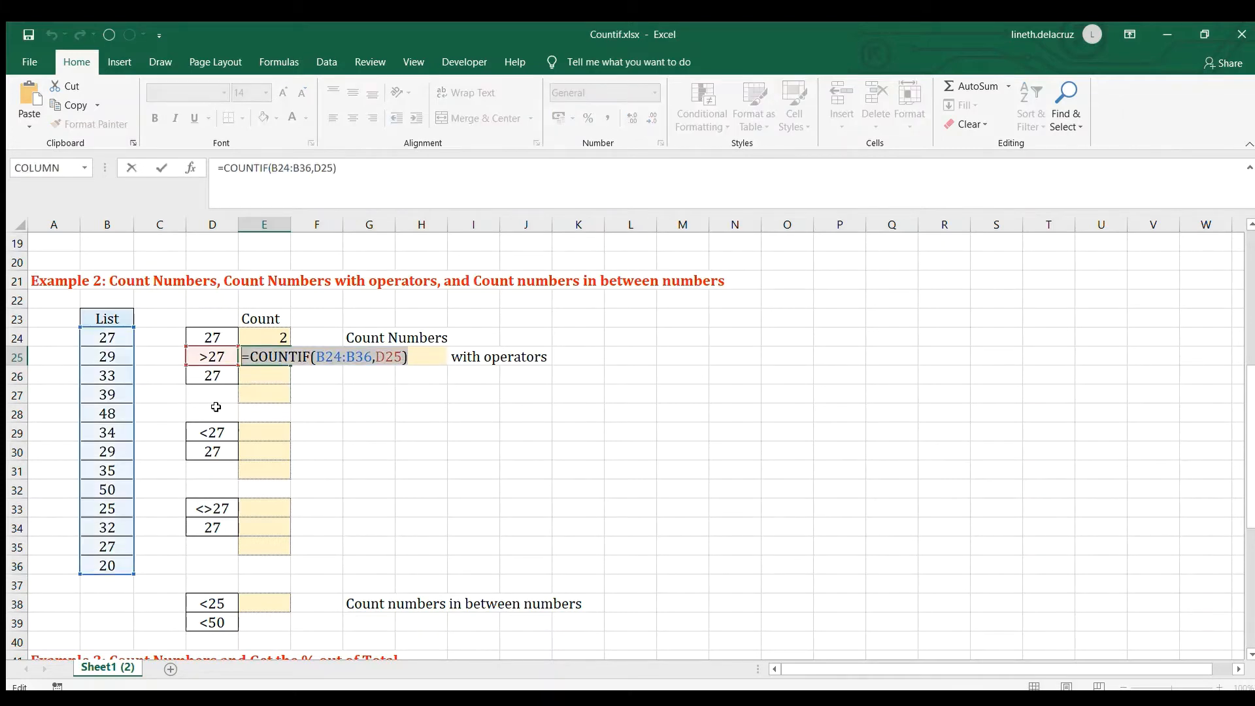
{"action": "key", "text": "Return"}
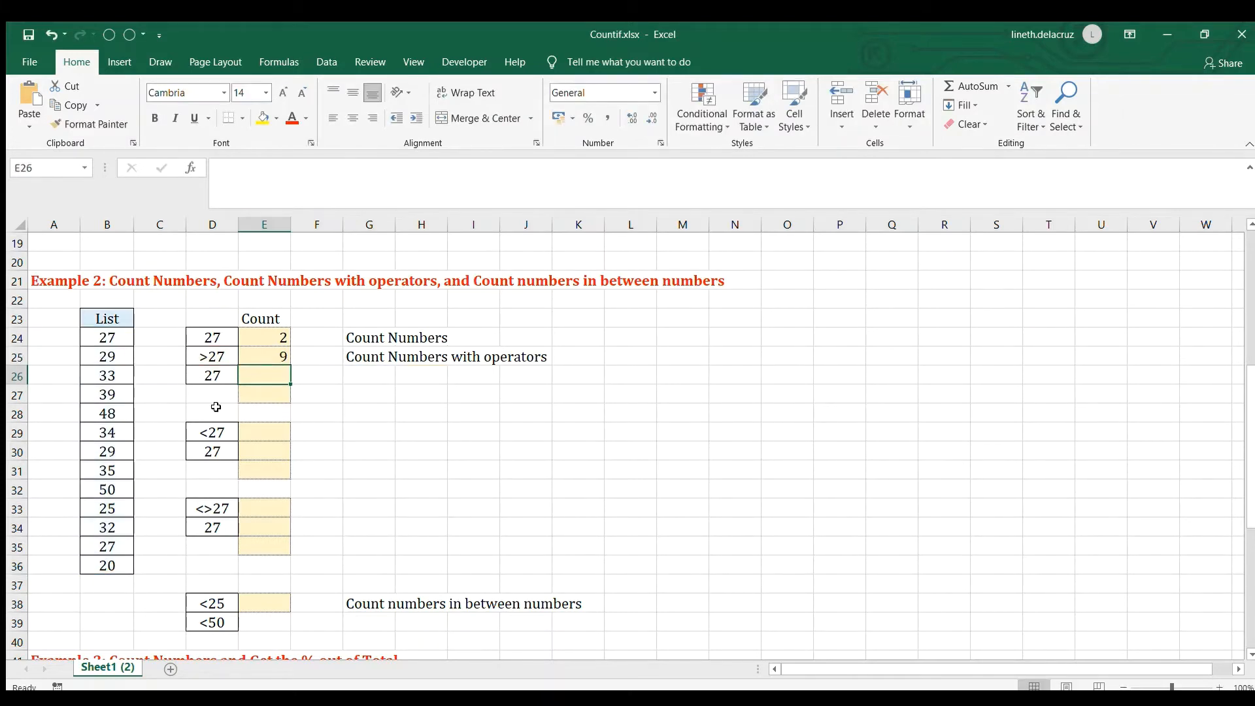
{"action": "left_click", "coordinate": [215, 358]}
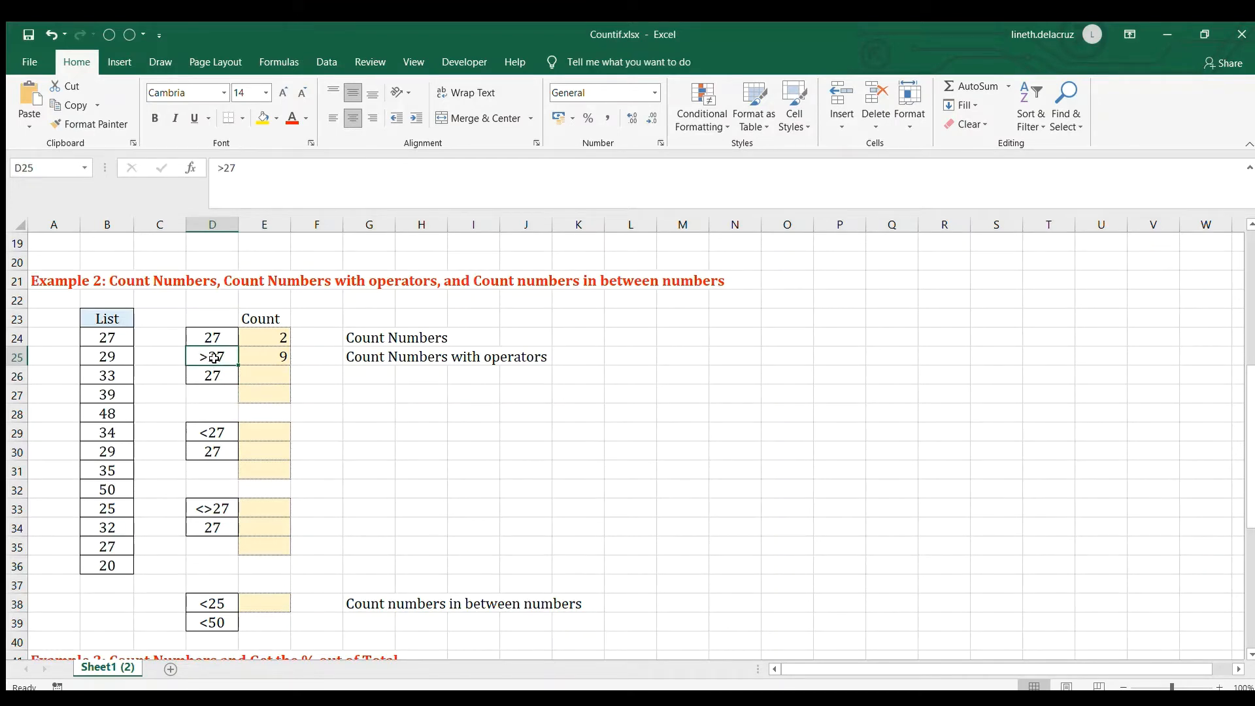
{"action": "key", "text": "Right"}
{"action": "key", "text": "Down"}
{"action": "key", "text": "ctrl+v"}
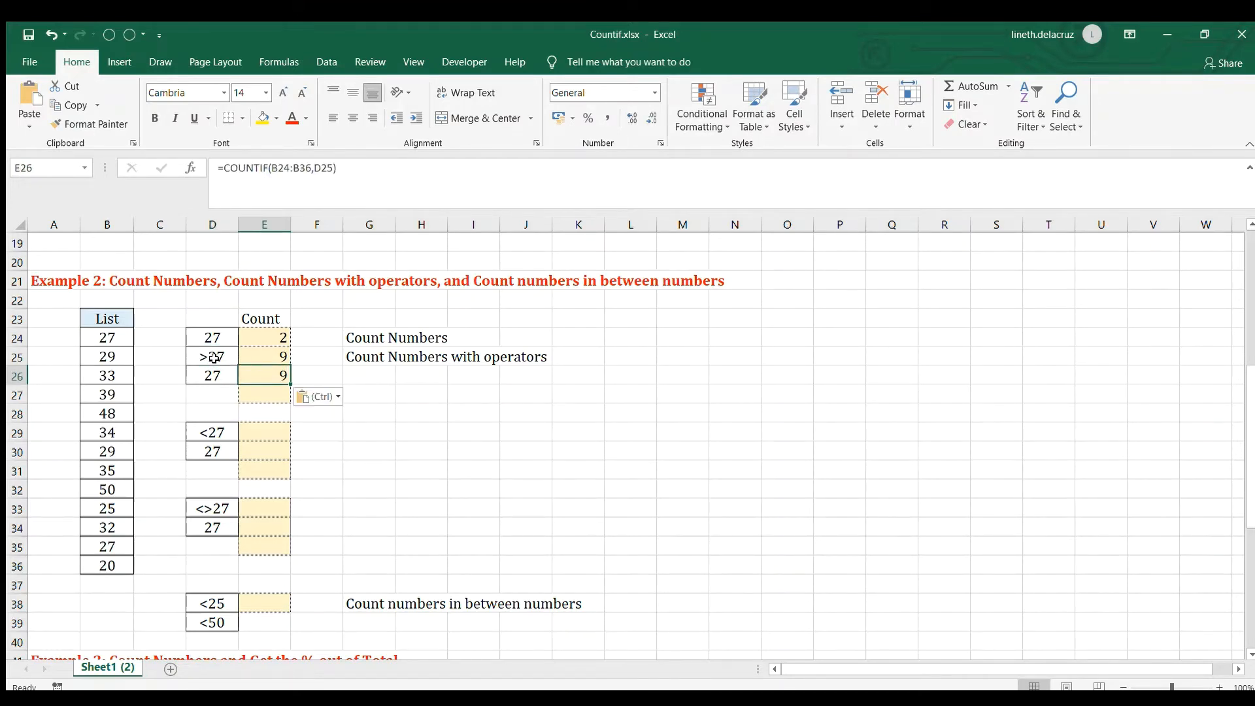
- Change the criterion in E26 to join the greater-than operator with D26, giving =COUNTIF(B24:B36,">"&D26)
{"action": "key", "text": "F2"}
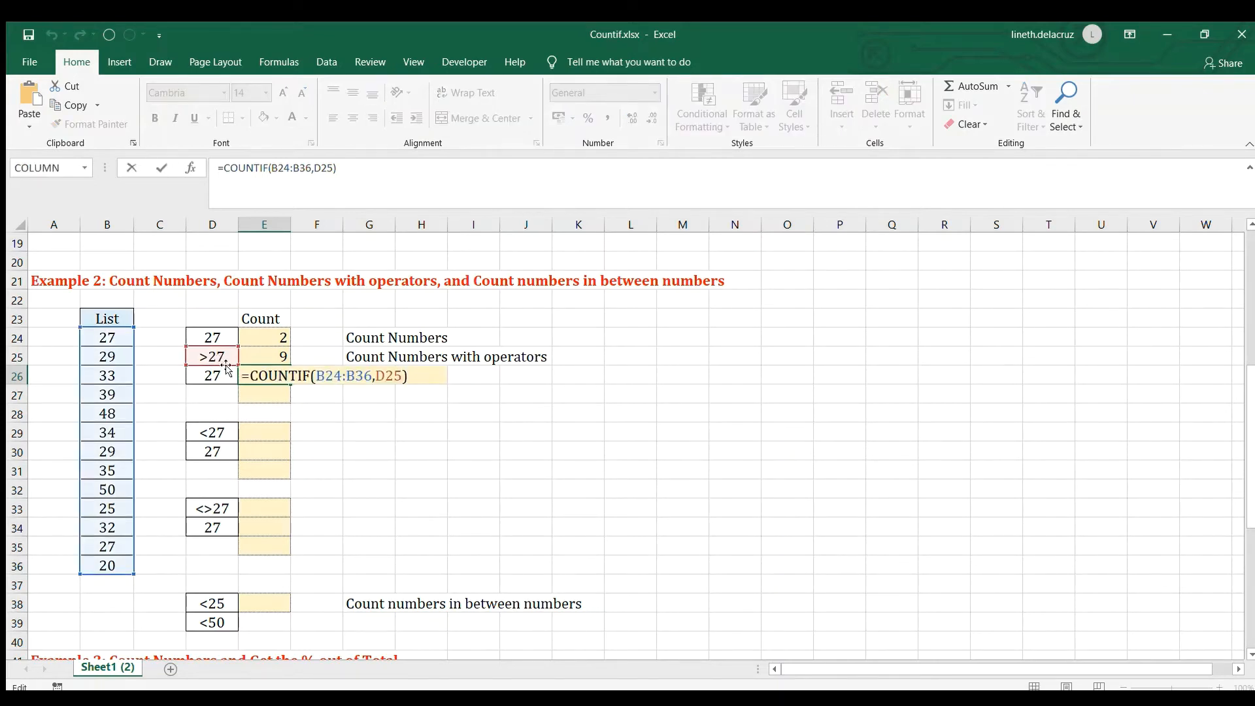
{"action": "left_click_drag", "start_coordinate": [371, 376], "coordinate": [310, 376]}
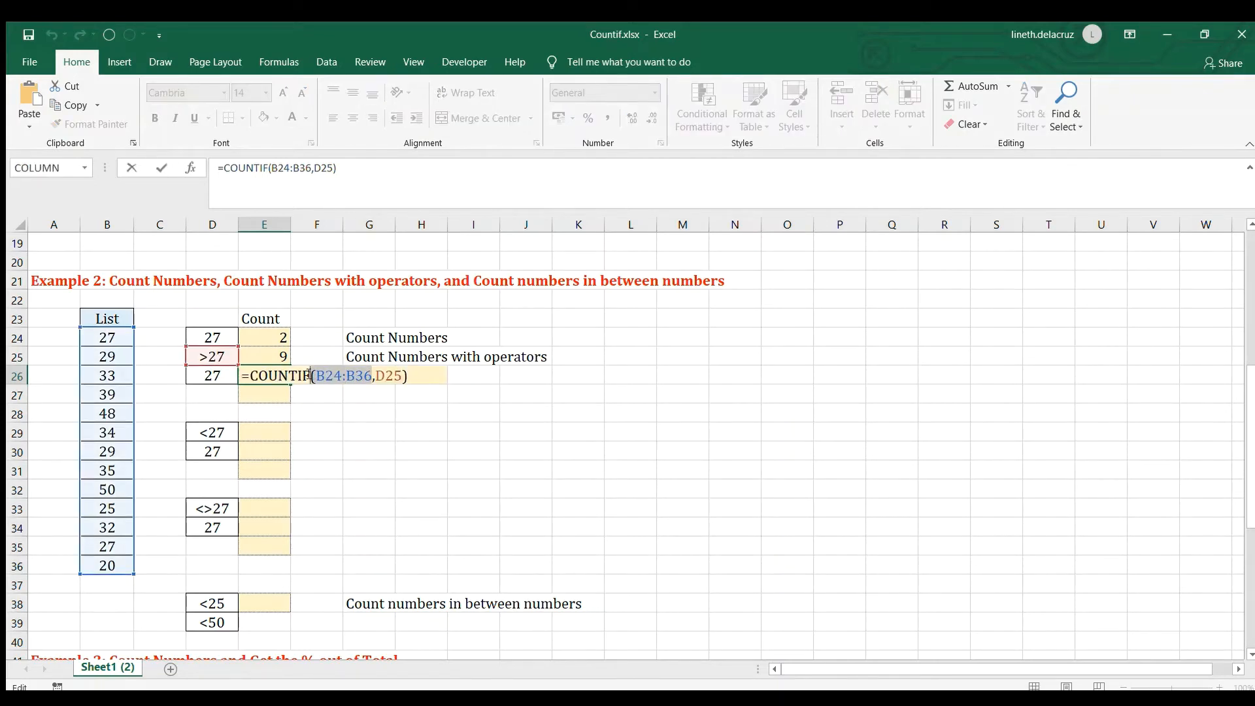
{"action": "left_click", "coordinate": [370, 378]}
{"action": "left_click", "coordinate": [260, 373]}
{"action": "key", "text": "F2"}
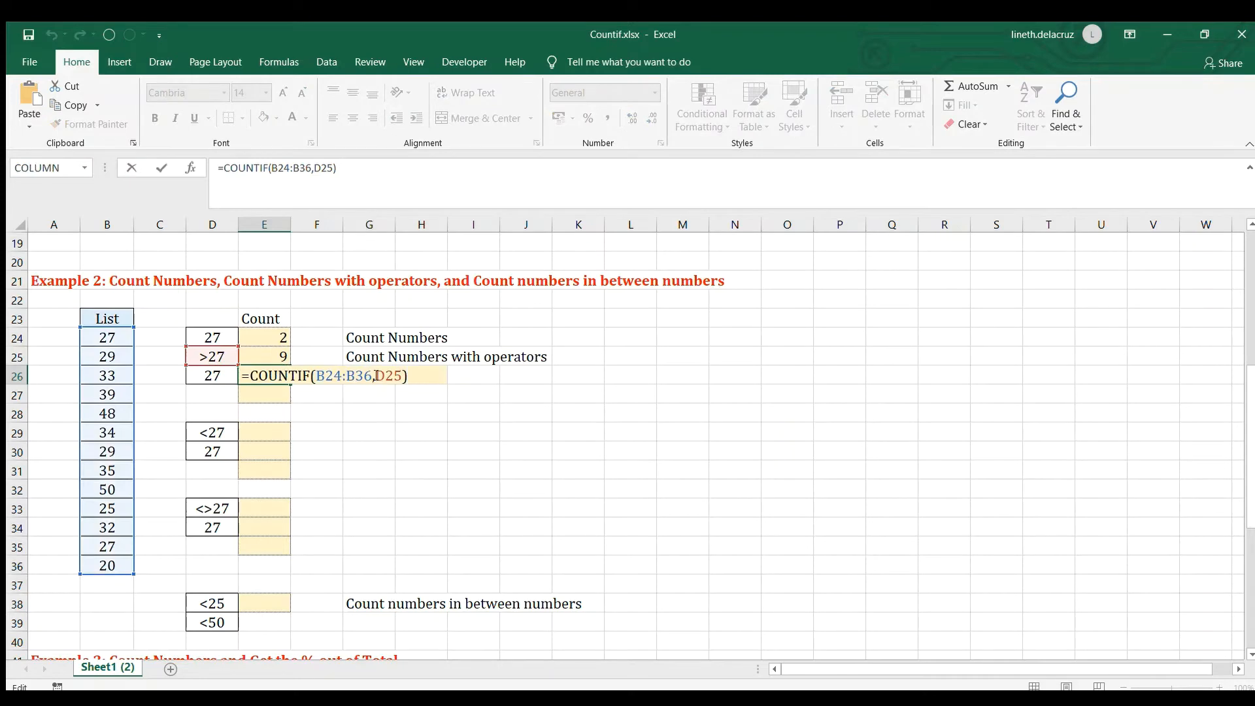
{"action": "key", "text": "BackSpace"}
{"action": "key", "text": "BackSpace"}
{"action": "key", "text": "BackSpace"}
{"action": "key", "text": "BackSpace"}
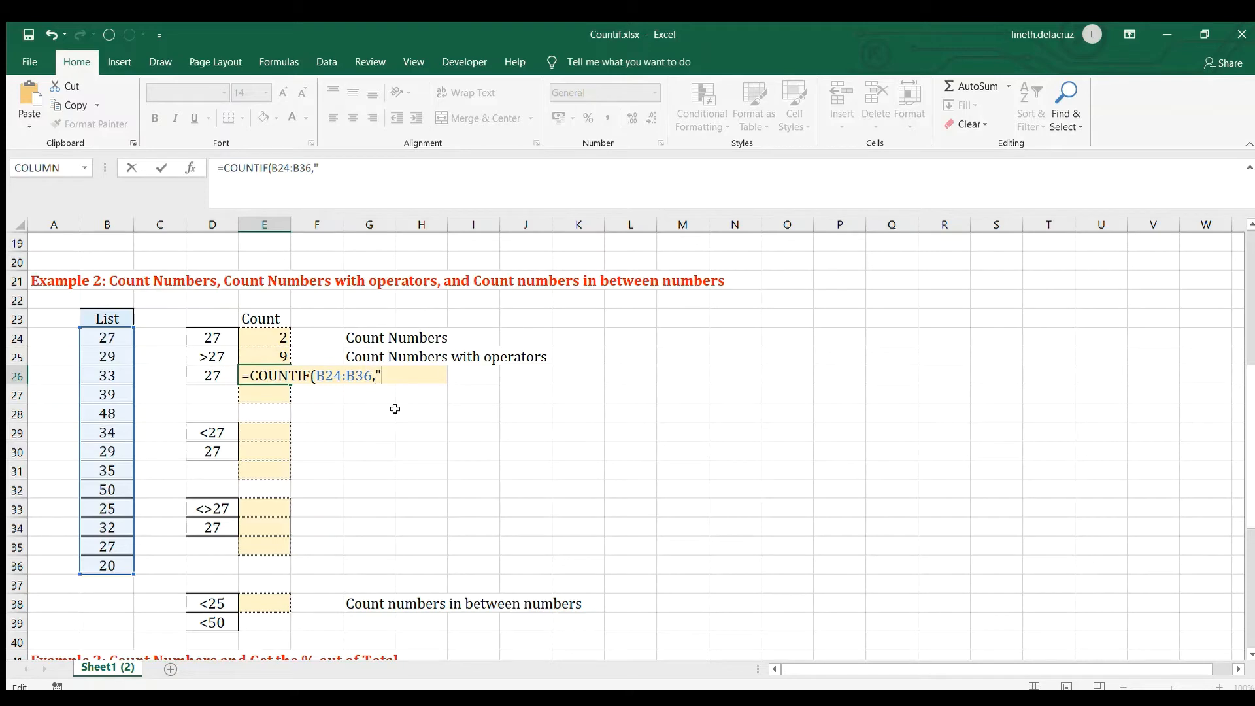
{"action": "type", "text": "\">\"&"}
{"action": "left_click", "coordinate": [222, 370]}
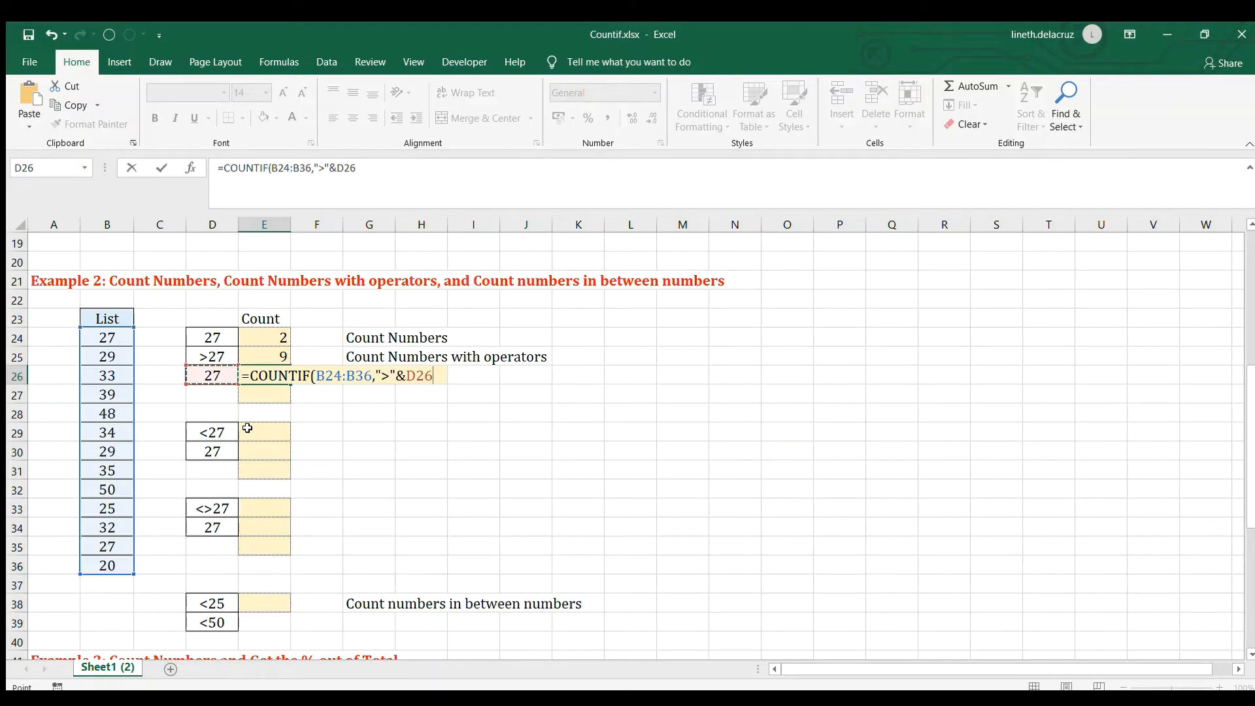
{"action": "key", "text": "Return"}
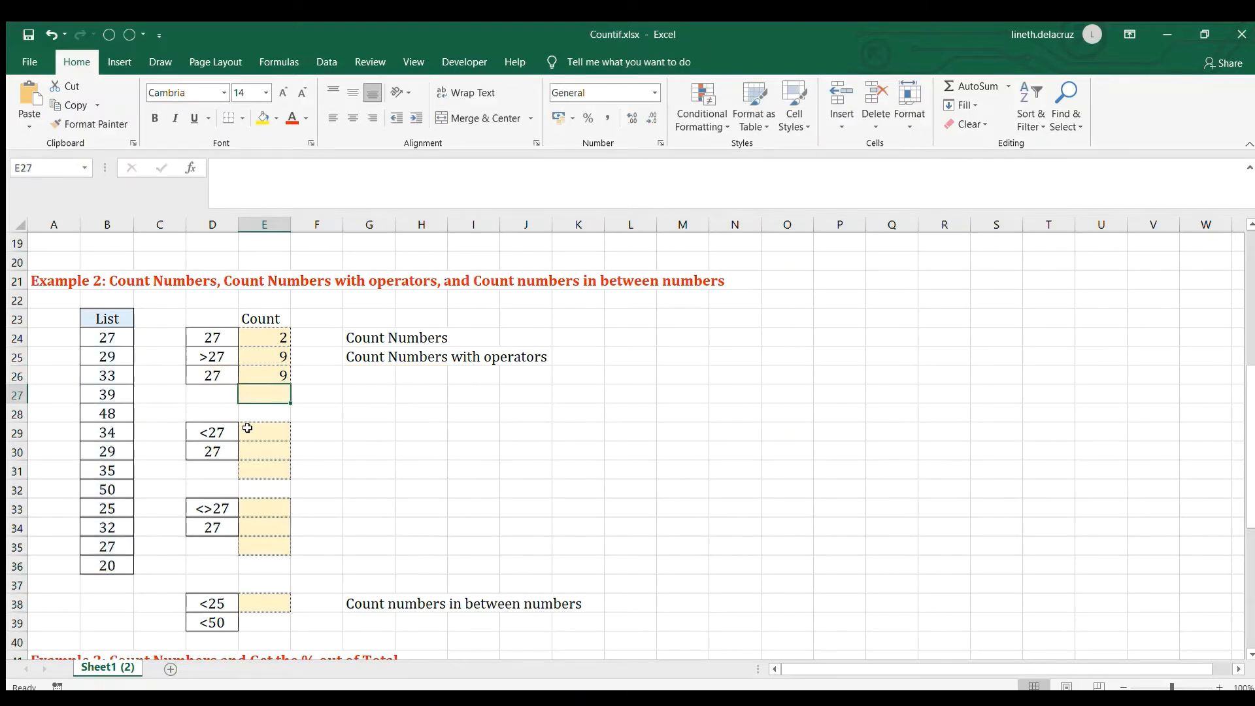
- In E27, enter =COUNTIF(B24:B36,">27") with the operator and number written directly in the criterion
{"action": "type", "text": "=countif"}
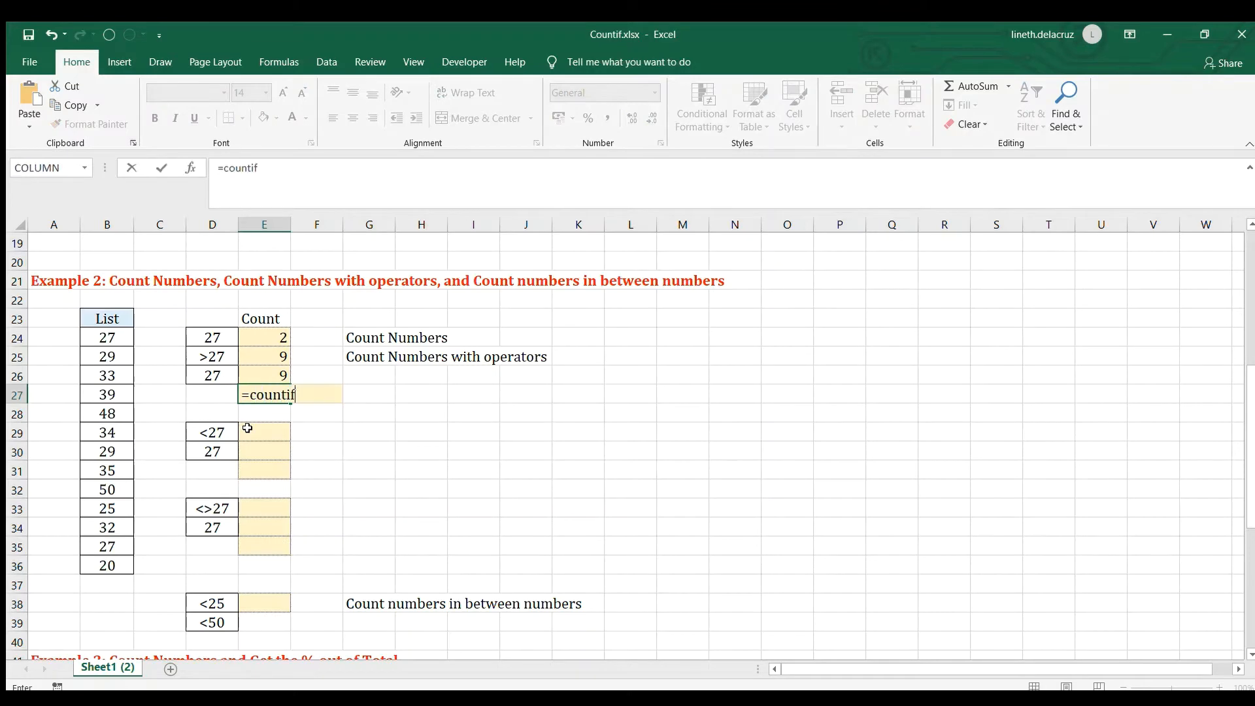
{"action": "type", "text": "("}
{"action": "left_click_drag", "start_coordinate": [107, 337], "coordinate": [108, 563]}
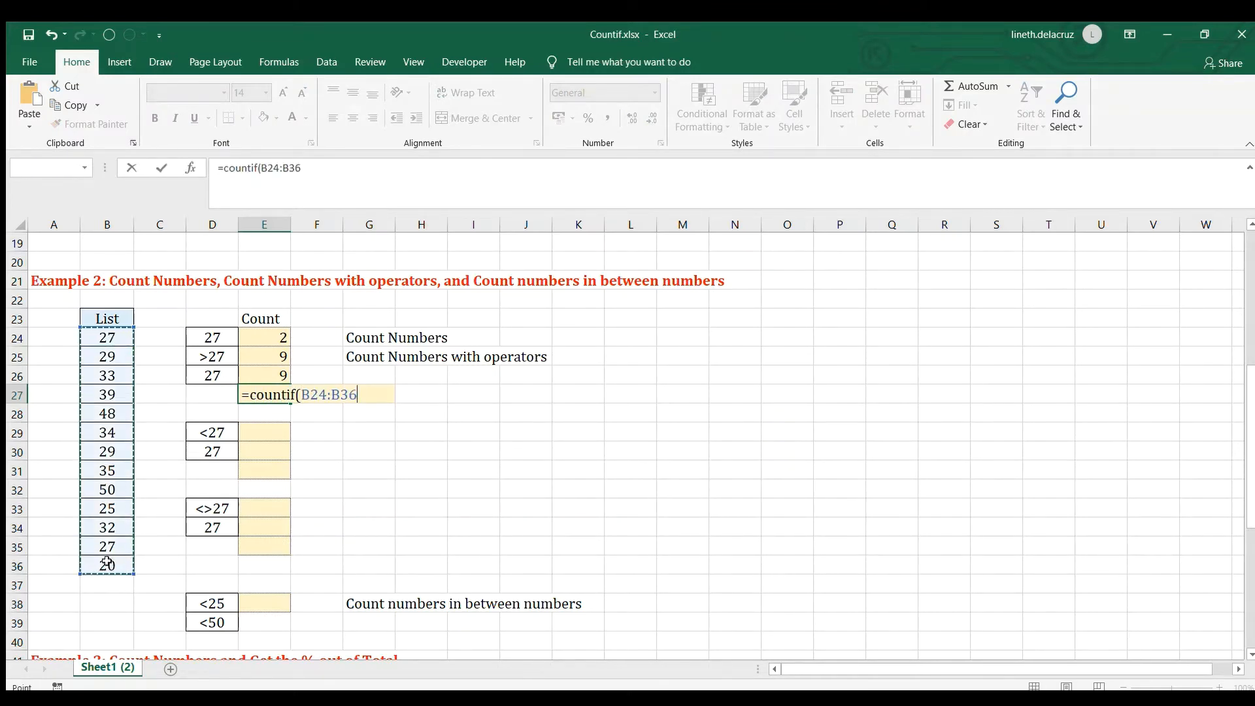
{"action": "type", "text": ",\""}
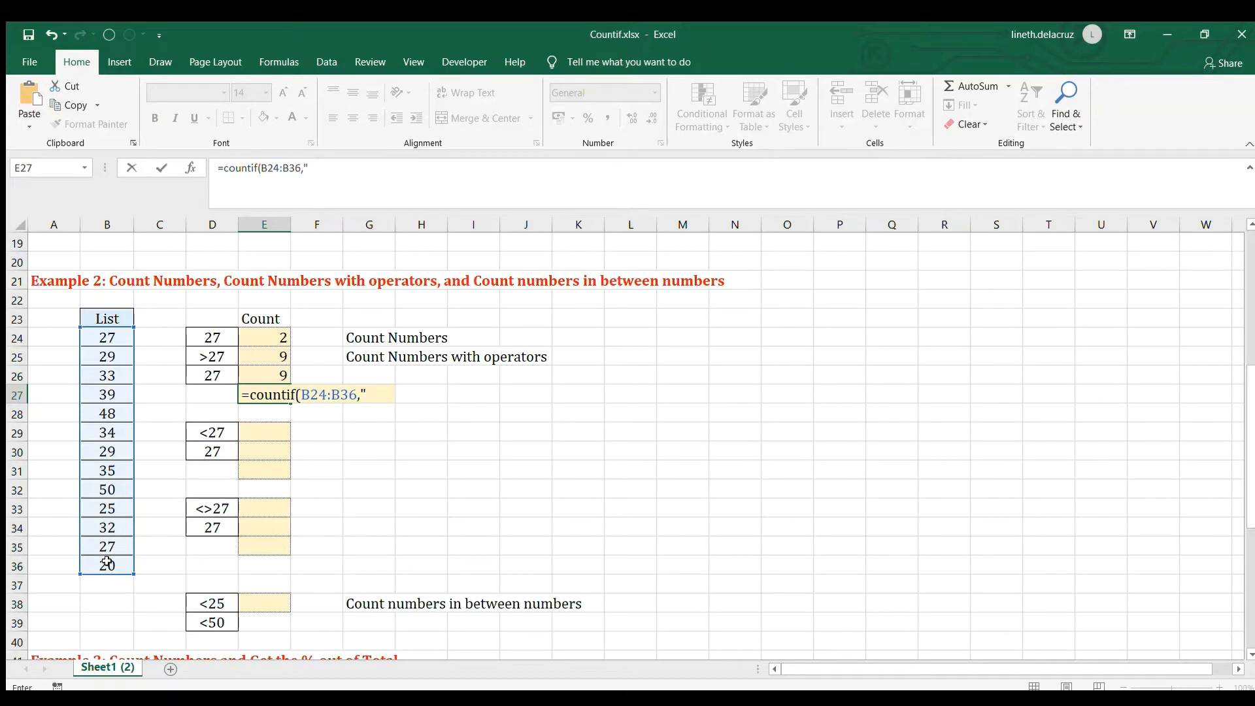
{"action": "type", "text": ">27\""}
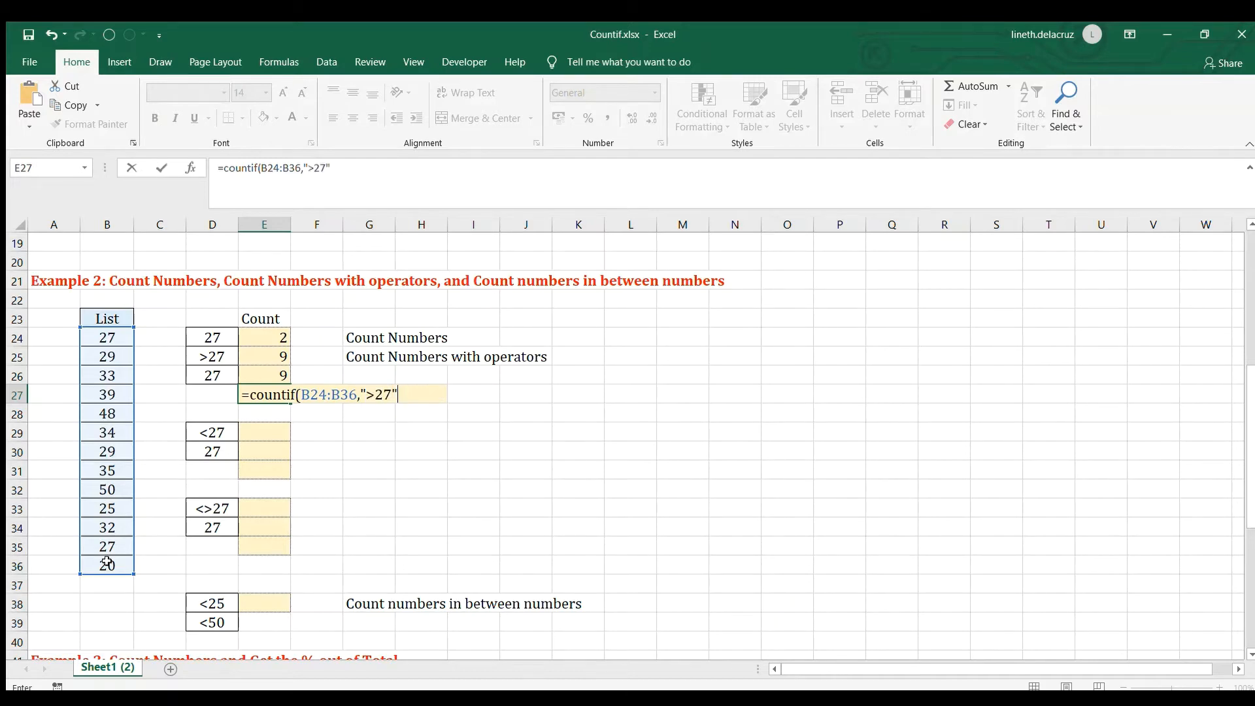
{"action": "type", "text": ")"}
{"action": "key", "text": "Return"}
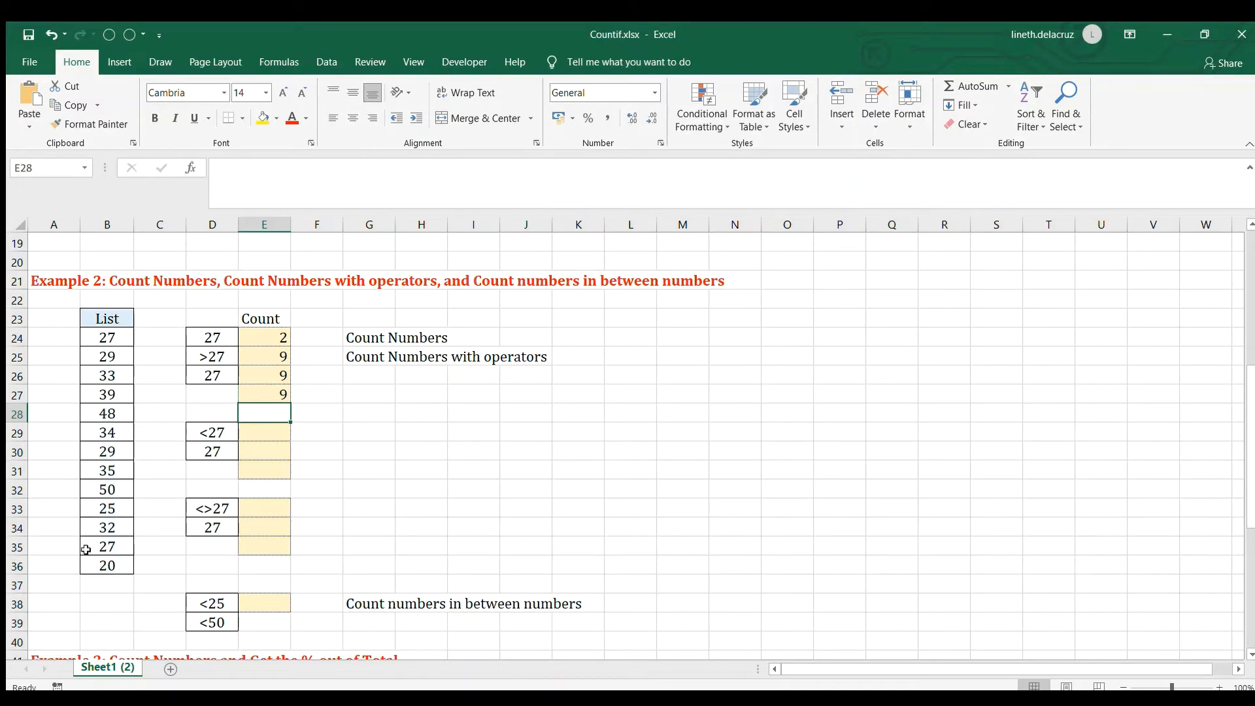
- Make the list range absolute as $B$24:$B$36 in the COUNTIF formulas of E25, E26 and E27
{"action": "key", "text": "F2"}
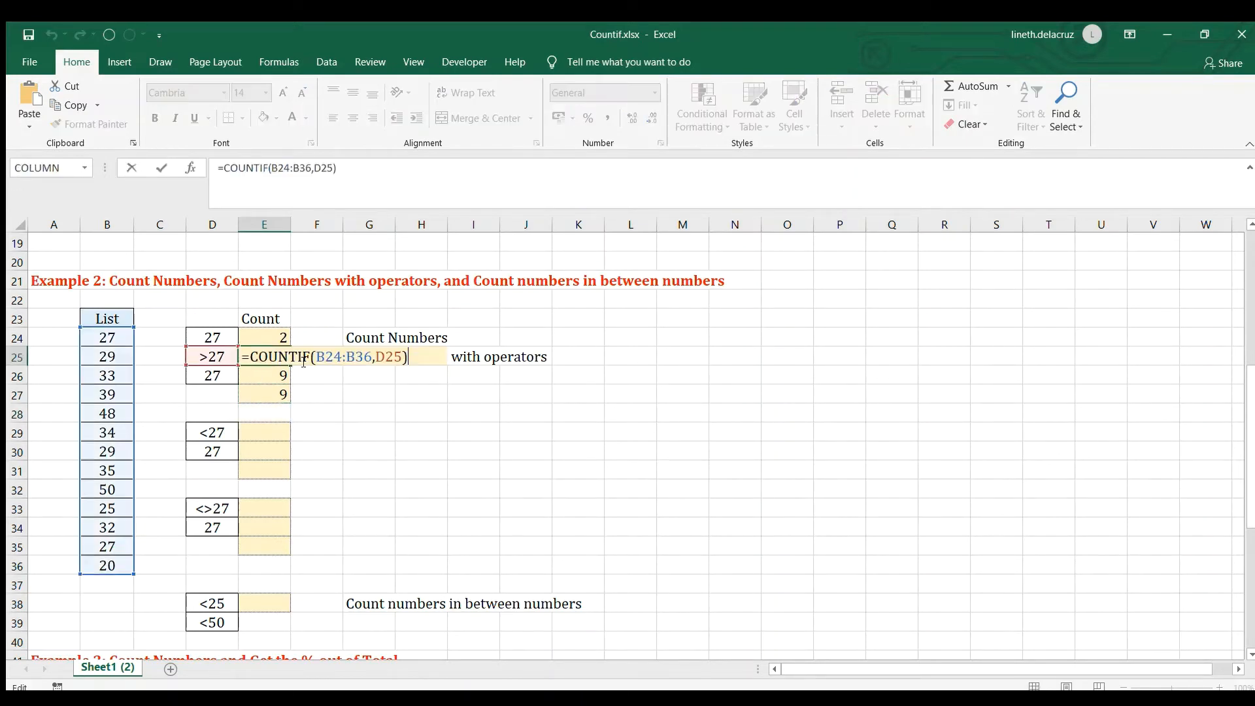
{"action": "key", "text": "Escape"}
{"action": "key", "text": "F2"}
{"action": "left_click_drag", "start_coordinate": [316, 358], "coordinate": [360, 388]}
{"action": "key", "text": "F4"}
{"action": "key", "text": "Return"}
{"action": "key", "text": "F2"}
{"action": "key", "text": "F4"}
{"action": "key", "text": "Return"}
{"action": "key", "text": "F2"}
{"action": "key", "text": "F4"}
{"action": "key", "text": "Return"}
- Copy the formulas in E25:E27 to E29:E31 and check the references in E29
{"action": "key", "text": "Up"}
{"action": "key", "text": "Up"}
{"action": "key", "text": "Up"}
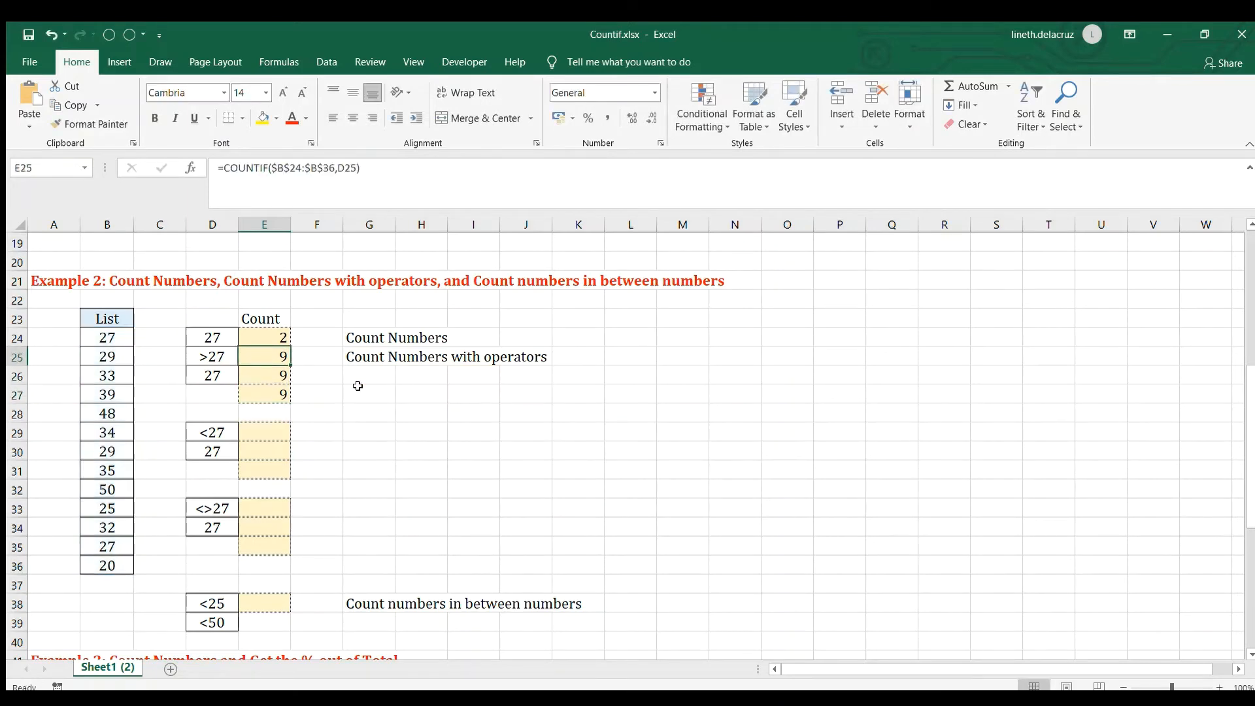
{"action": "key", "text": "shift+Down"}
{"action": "key", "text": "shift+Down"}
{"action": "key", "text": "ctrl+c"}
{"action": "key", "text": "Down"}
{"action": "key", "text": "Down"}
{"action": "key", "text": "Down"}
{"action": "key", "text": "Down"}
{"action": "key", "text": "ctrl+v"}
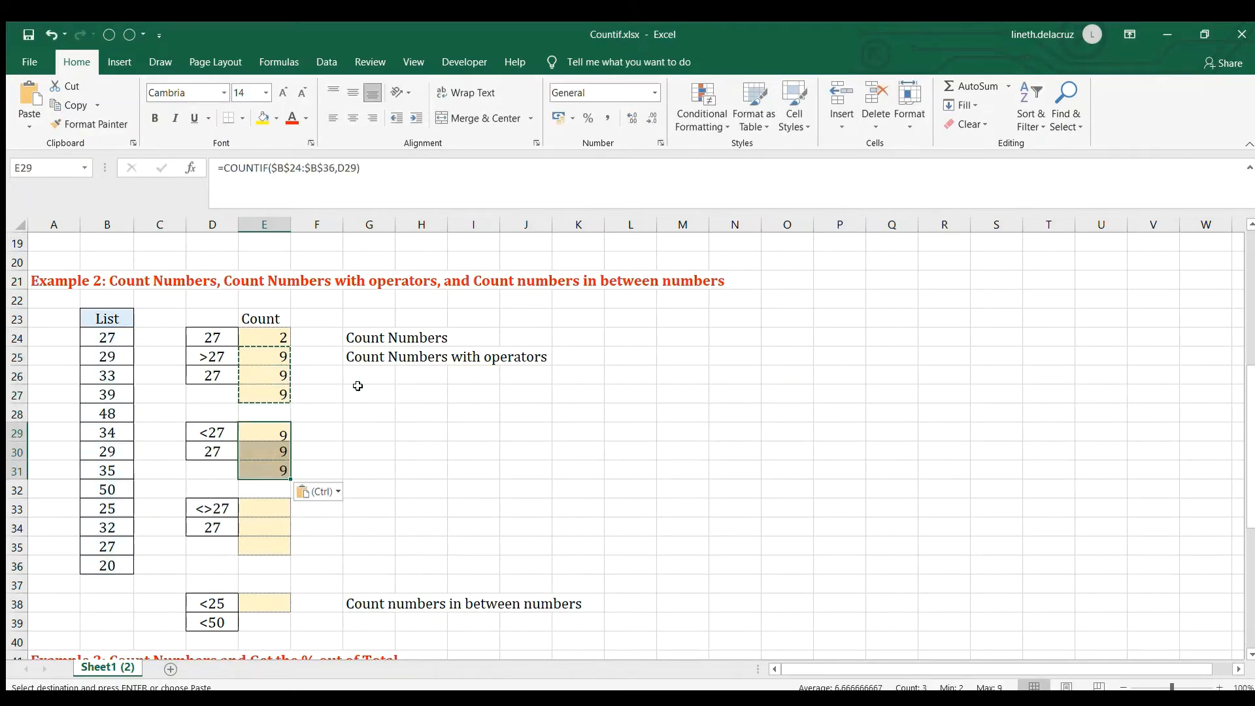
{"action": "key", "text": "Down"}
{"action": "left_click", "coordinate": [263, 431]}
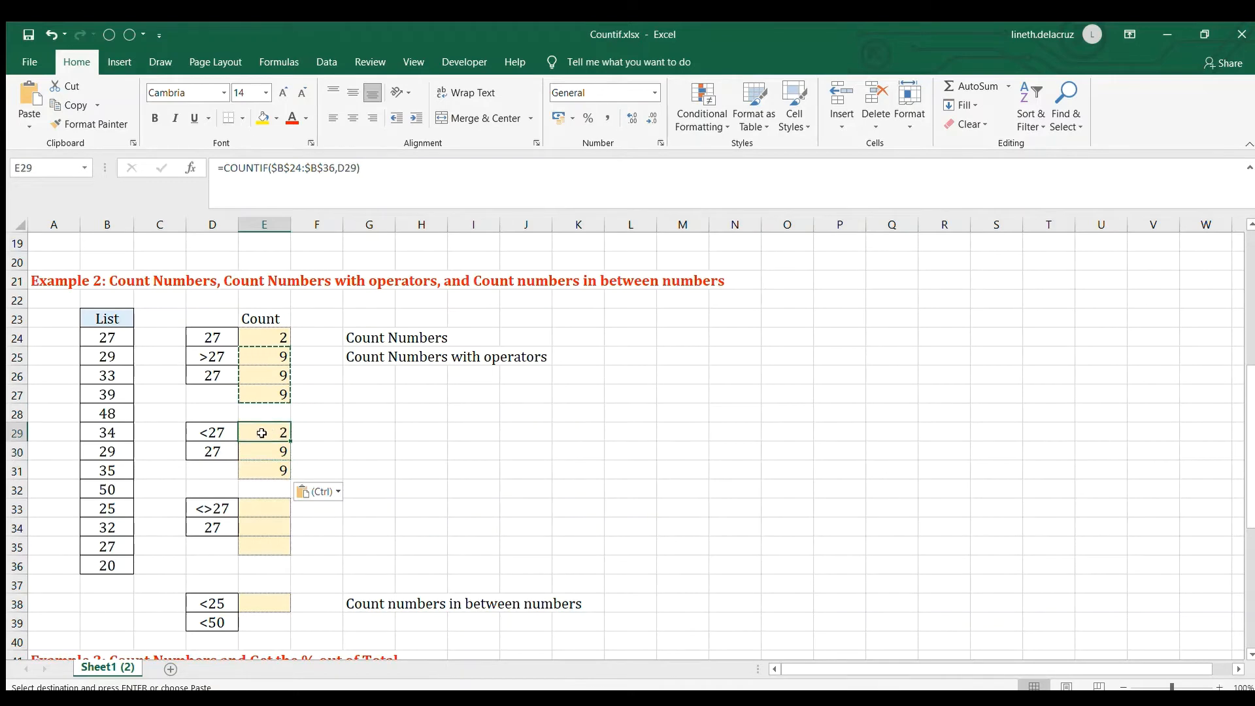
{"action": "double_click", "coordinate": [261, 433]}
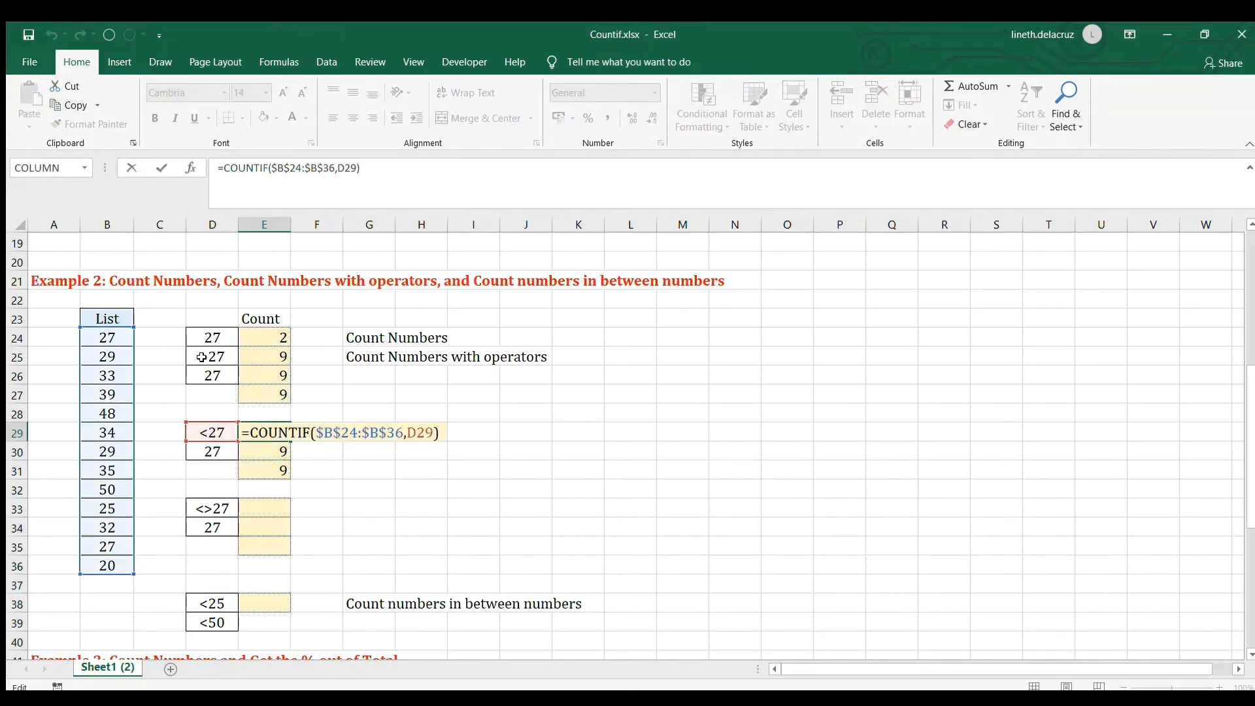
- Change the operator in E30 to less than, giving =COUNTIF($B$24:$B$36,"<"&D30)
{"action": "left_click", "coordinate": [266, 448]}
{"action": "double_click", "coordinate": [266, 448]}
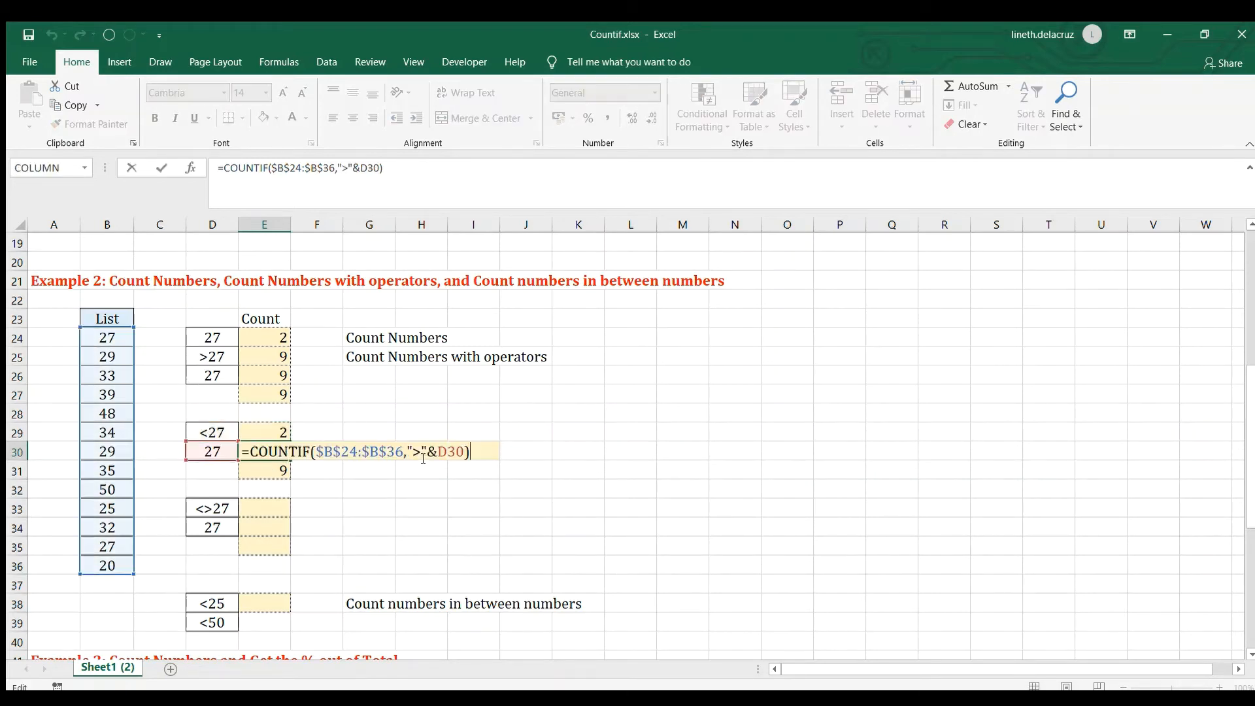
{"action": "left_click", "coordinate": [419, 452]}
{"action": "key", "text": "BackSpace"}
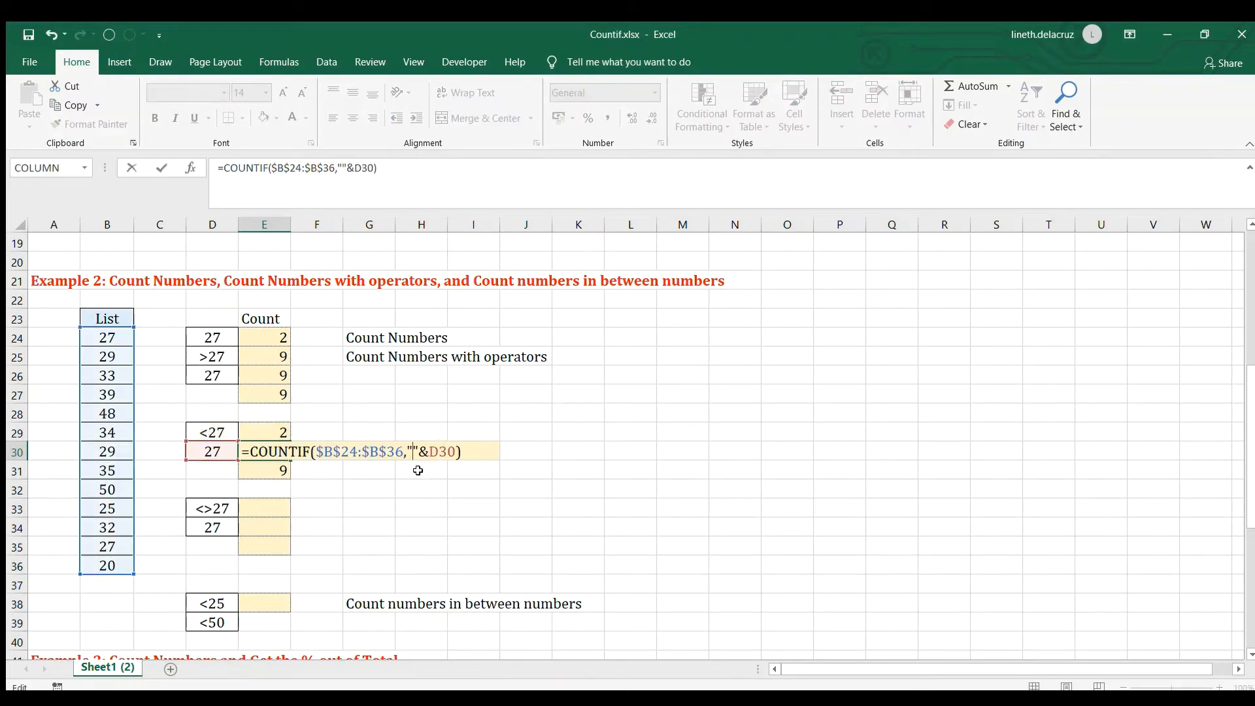
{"action": "type", "text": "<"}
{"action": "key", "text": "Return"}
- Change the criterion in E31 to "<27", giving =COUNTIF($B$24:$B$36,"<27")
{"action": "key", "text": "F2"}
{"action": "key", "text": "Left"}
{"action": "key", "text": "Left"}
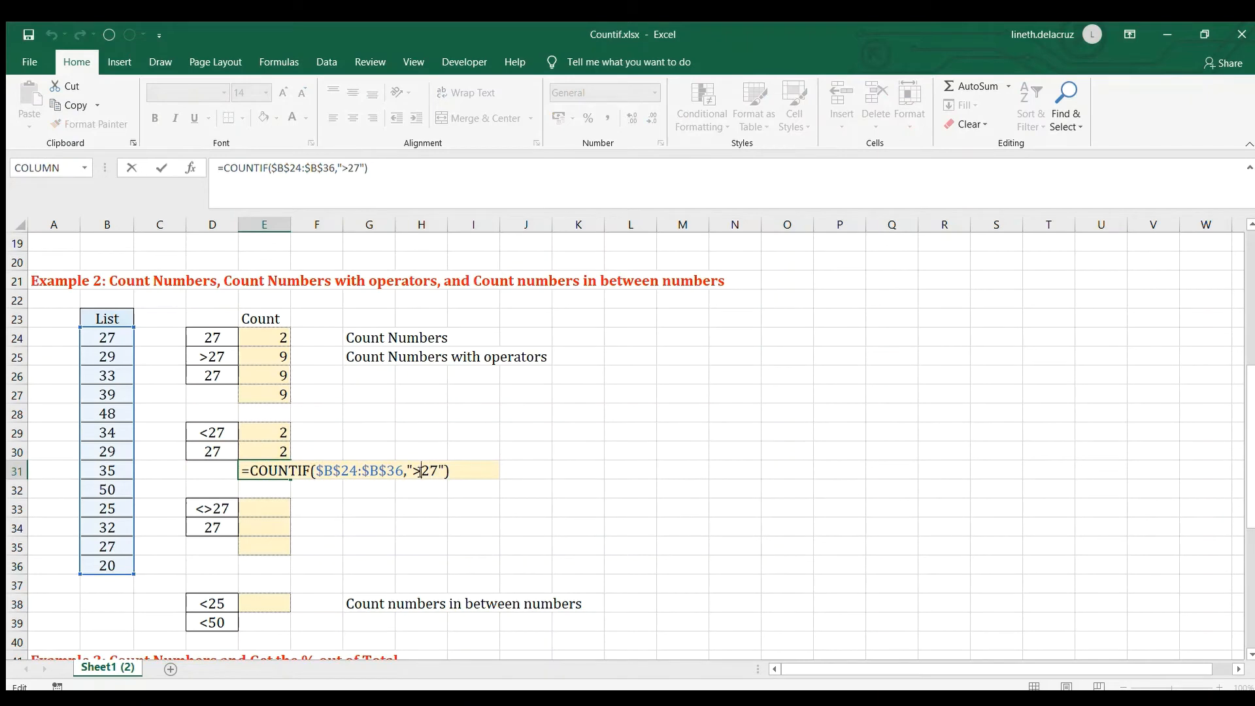
{"action": "key", "text": "BackSpace"}
{"action": "type", "text": "<"}
{"action": "key", "text": "Return"}
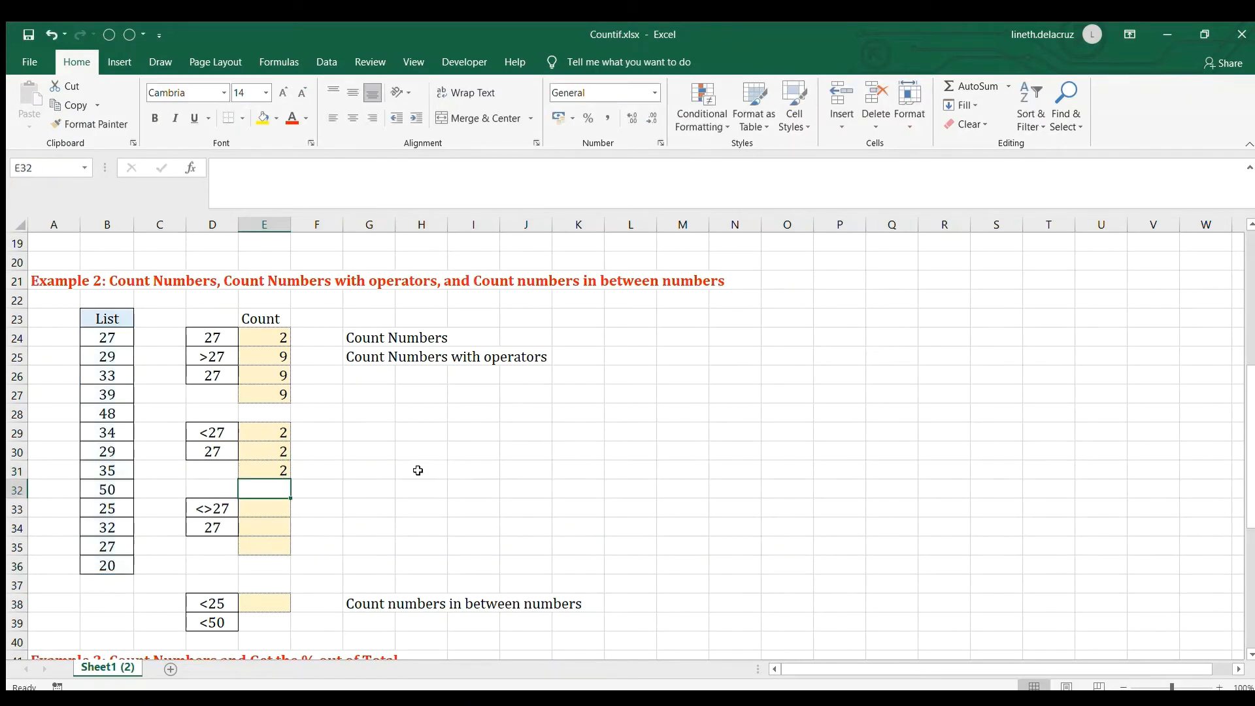
- Copy the formulas in E29:E31 to E33:E35 and check the references in E33
{"action": "left_click_drag", "start_coordinate": [272, 428], "coordinate": [272, 469]}
{"action": "key", "text": "ctrl+c"}
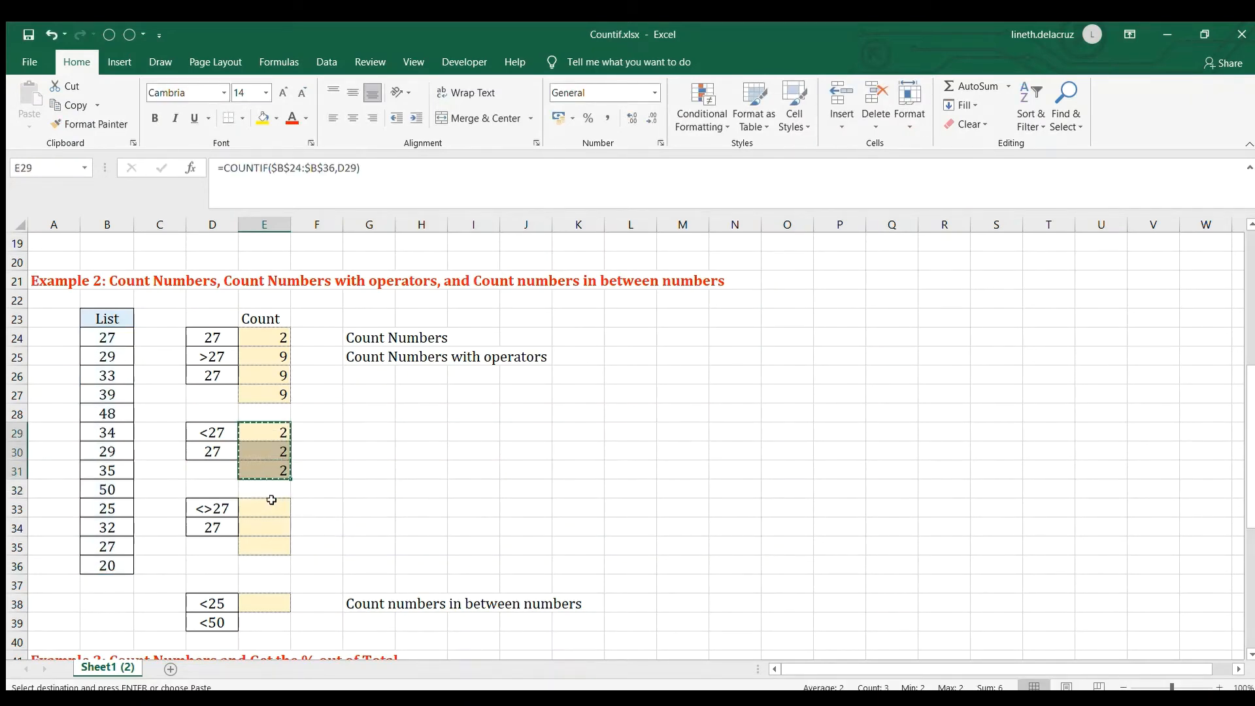
{"action": "left_click", "coordinate": [272, 507]}
{"action": "key", "text": "ctrl+v"}
{"action": "key", "text": "F2"}
{"action": "key", "text": "Escape"}
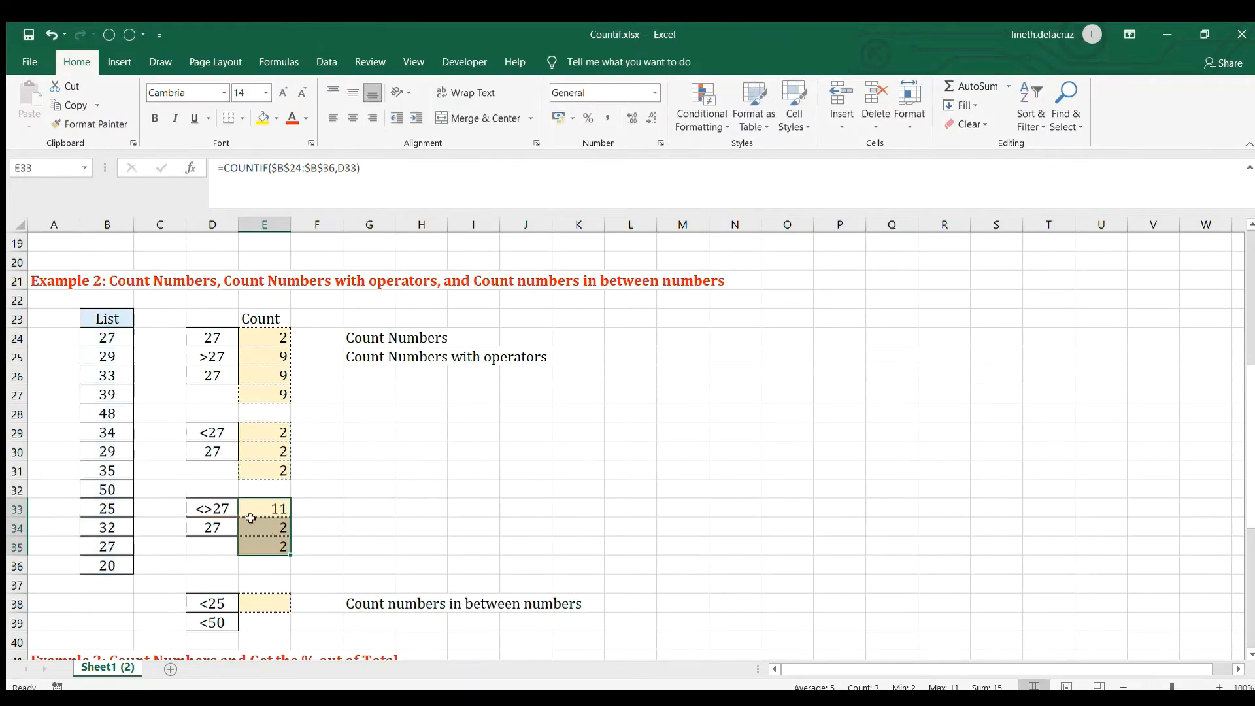
{"action": "left_click", "coordinate": [252, 521]}
{"action": "left_click", "coordinate": [269, 503]}
{"action": "key", "text": "F2"}
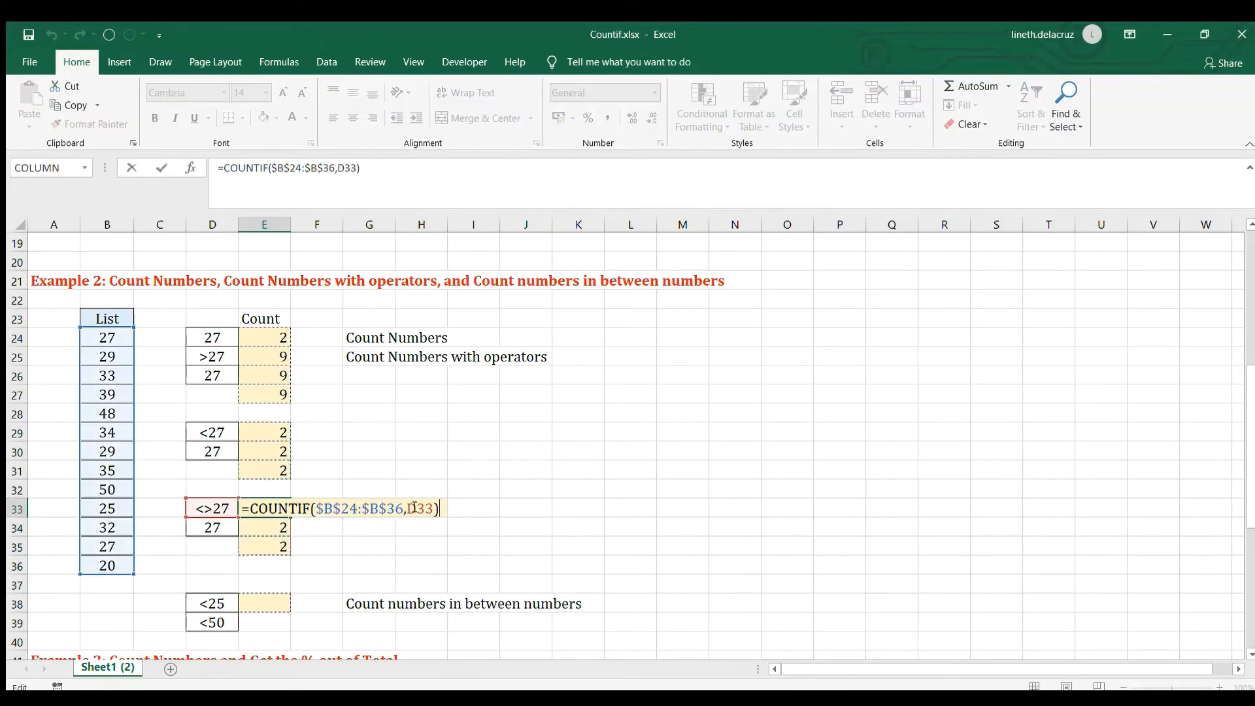
- Change the operator in E34 to not equal, giving =COUNTIF($B$24:$B$36,"<>"&D34)
{"action": "left_click", "coordinate": [256, 533]}
{"action": "key", "text": "F2"}
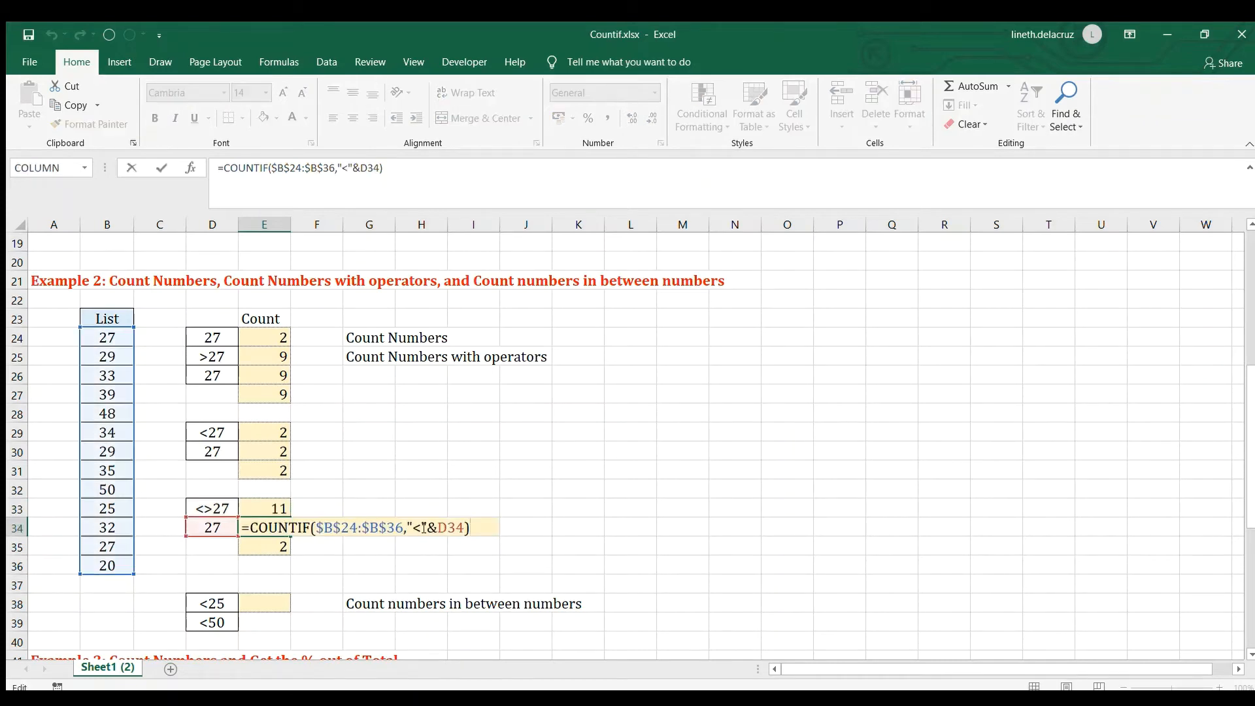
{"action": "left_click", "coordinate": [422, 527]}
{"action": "type", "text": ">"}
{"action": "key", "text": "Return"}
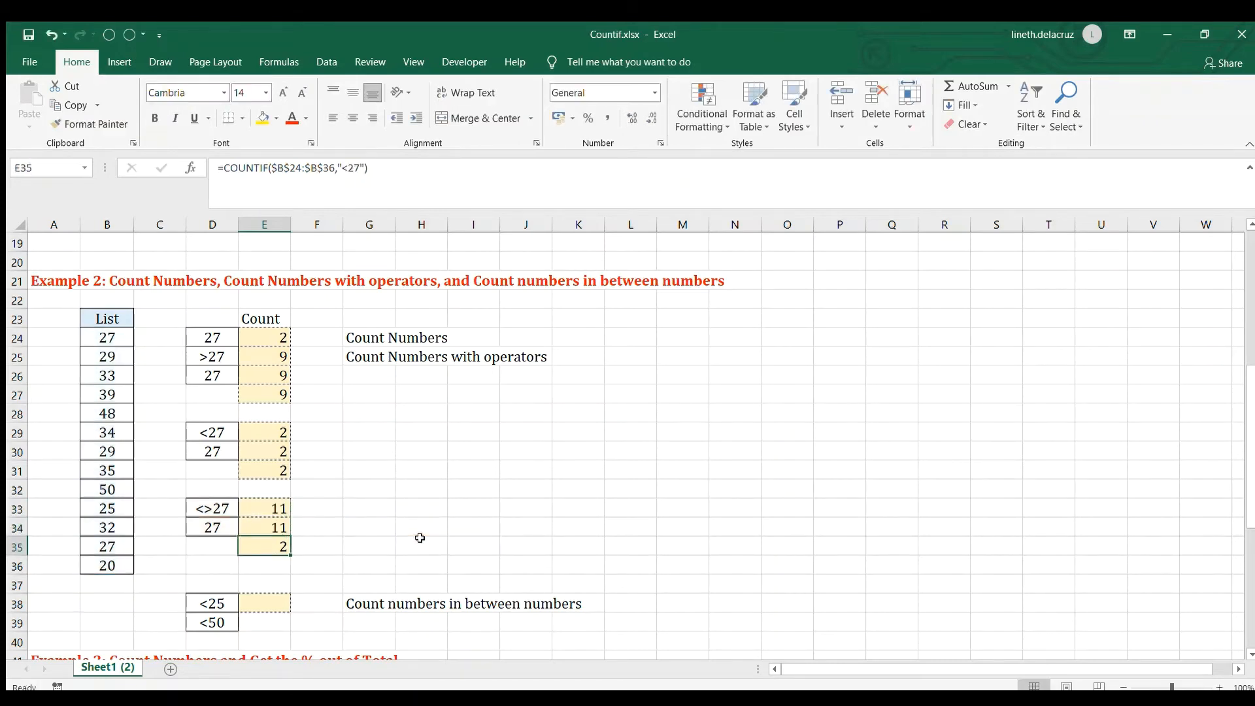
- Change the criterion in E35 to "<>27", giving =COUNTIF($B$24:$B$36,"<>27")
{"action": "key", "text": "F2"}
{"action": "left_click", "coordinate": [422, 548]}
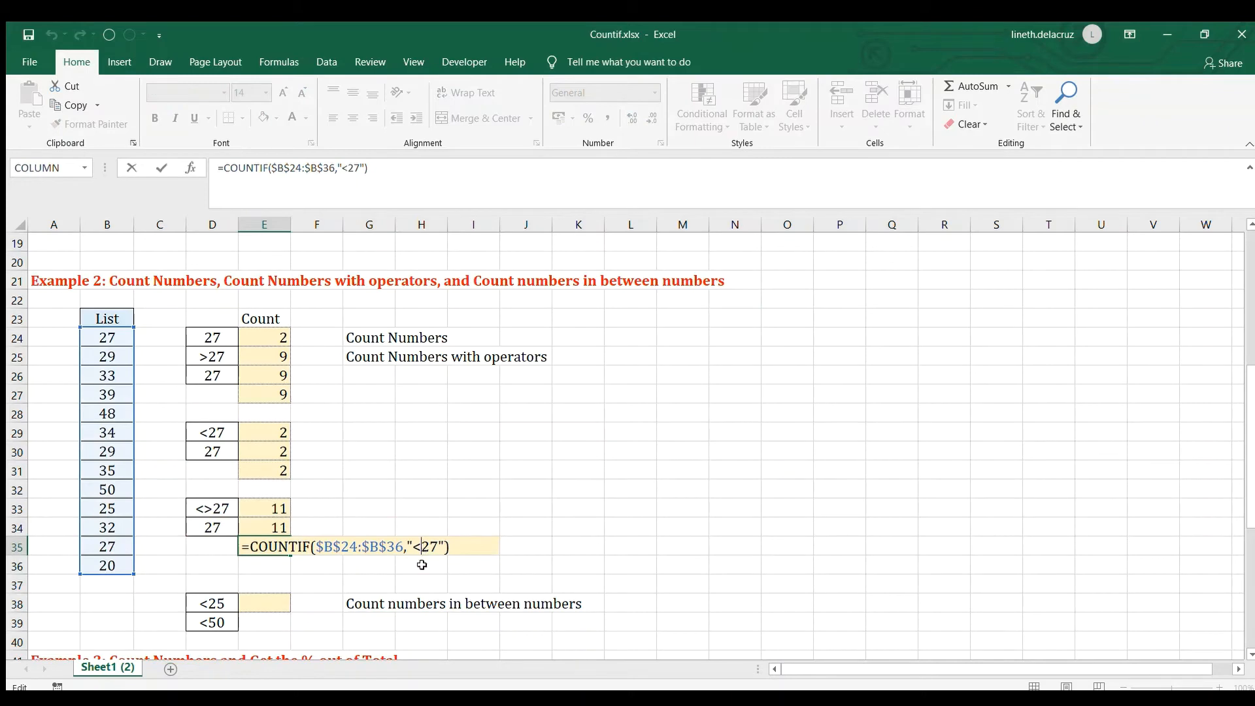
{"action": "type", "text": ">"}
{"action": "key", "text": "Return"}
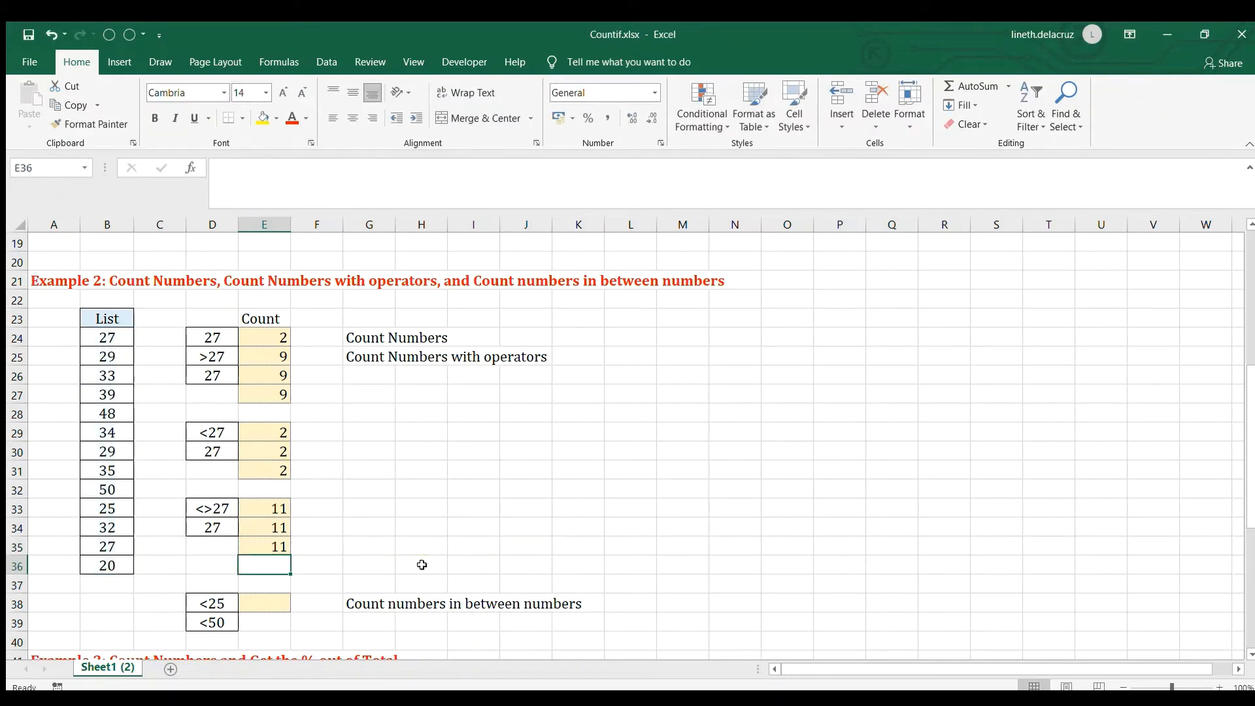
- Begin the in-between count formula in E38 with =COUNTIF(B24:B36,D39)
{"action": "scroll", "coordinate": [422, 564], "scroll_direction": "down", "scroll_amount": 1}
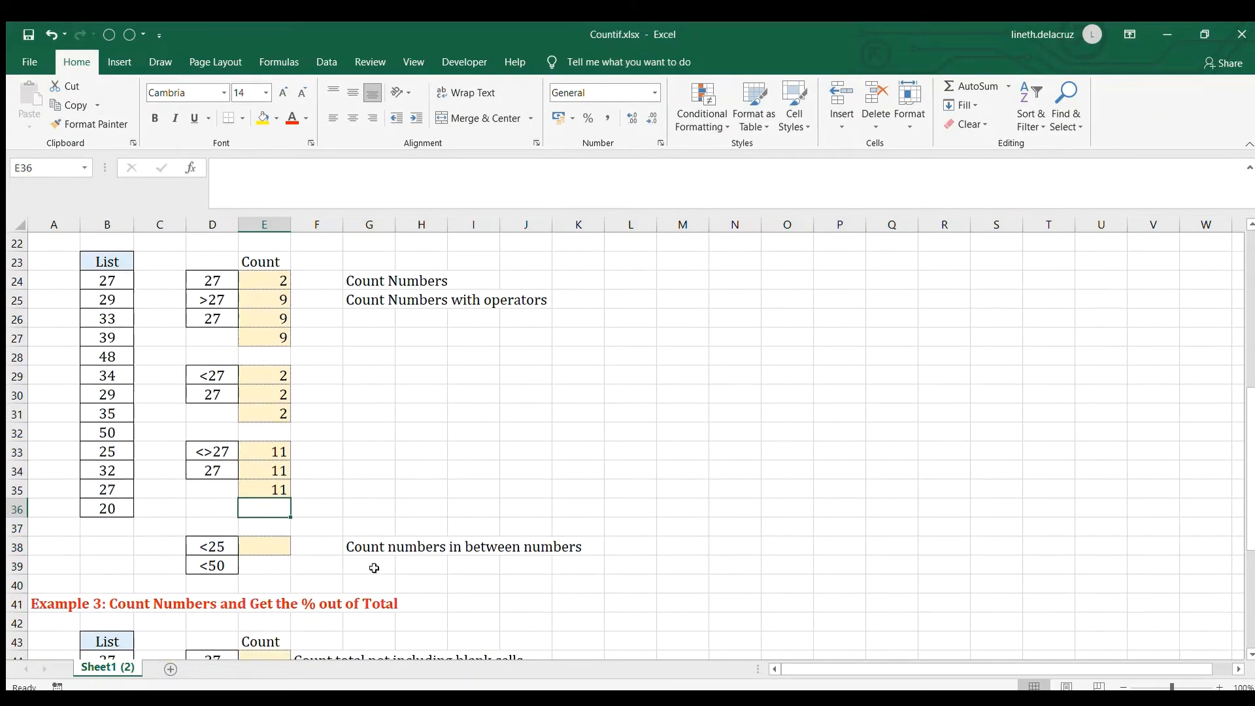
{"action": "left_click", "coordinate": [192, 550]}
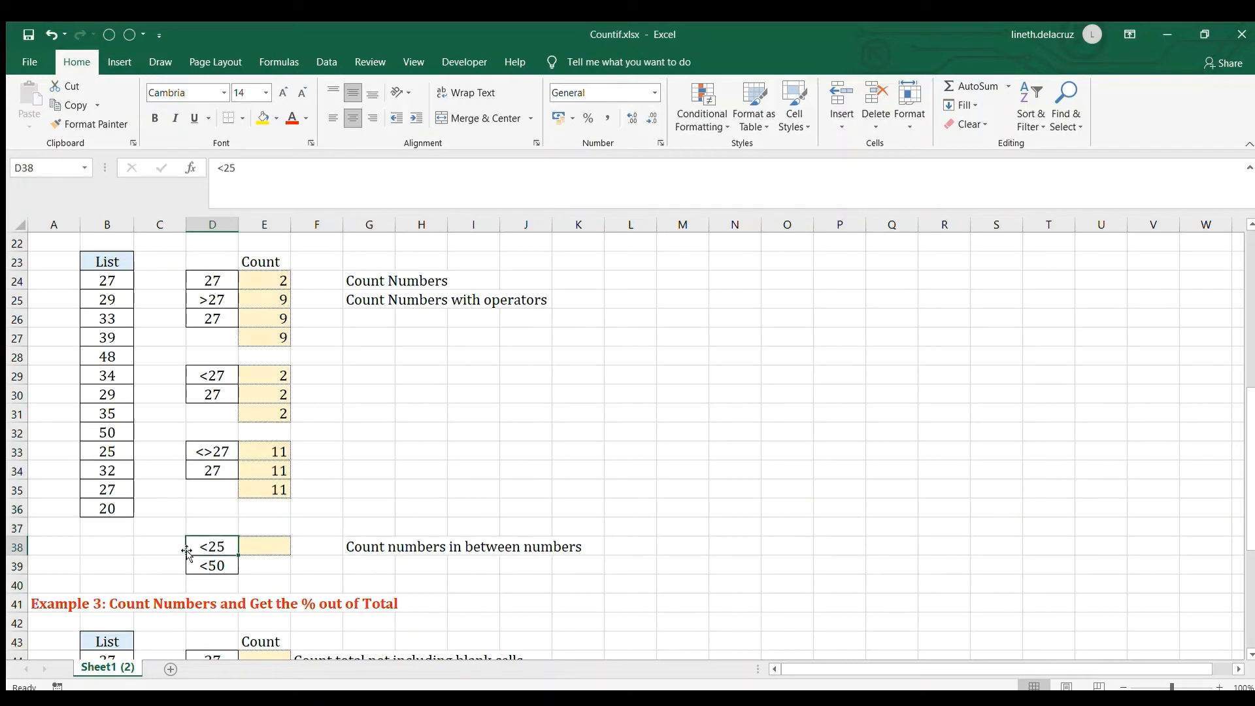
{"action": "left_click", "coordinate": [219, 566]}
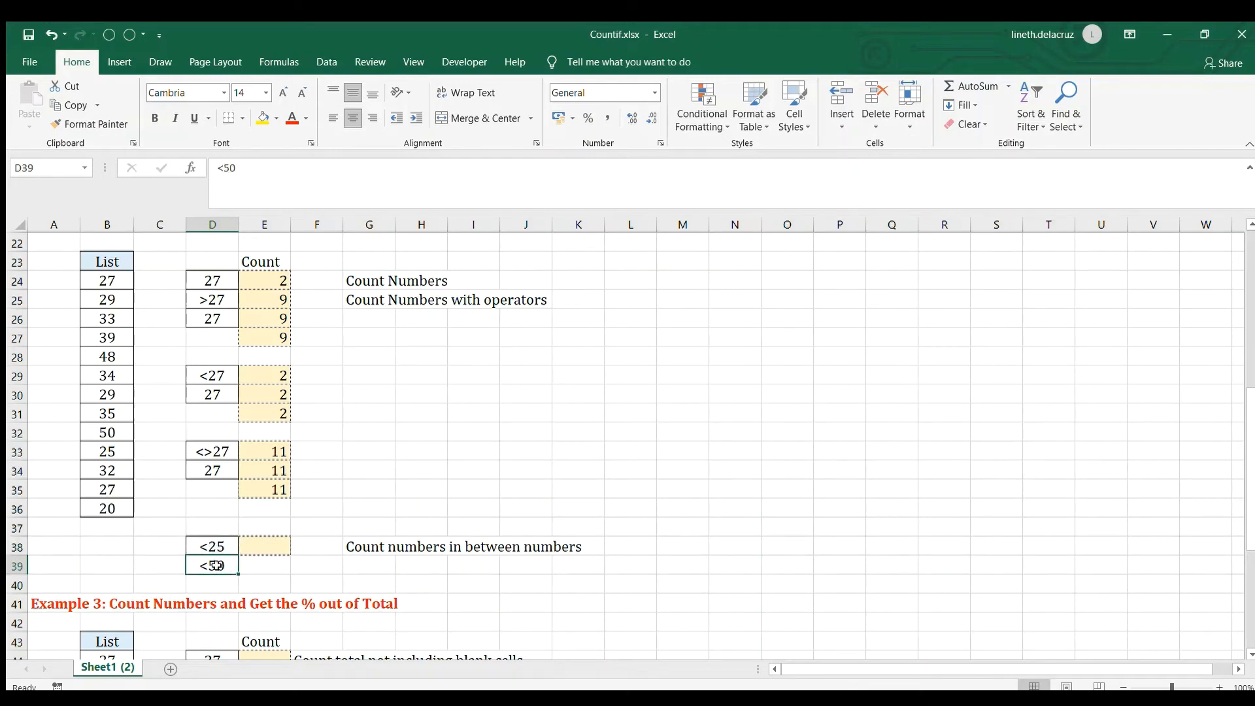
{"action": "left_click", "coordinate": [262, 543]}
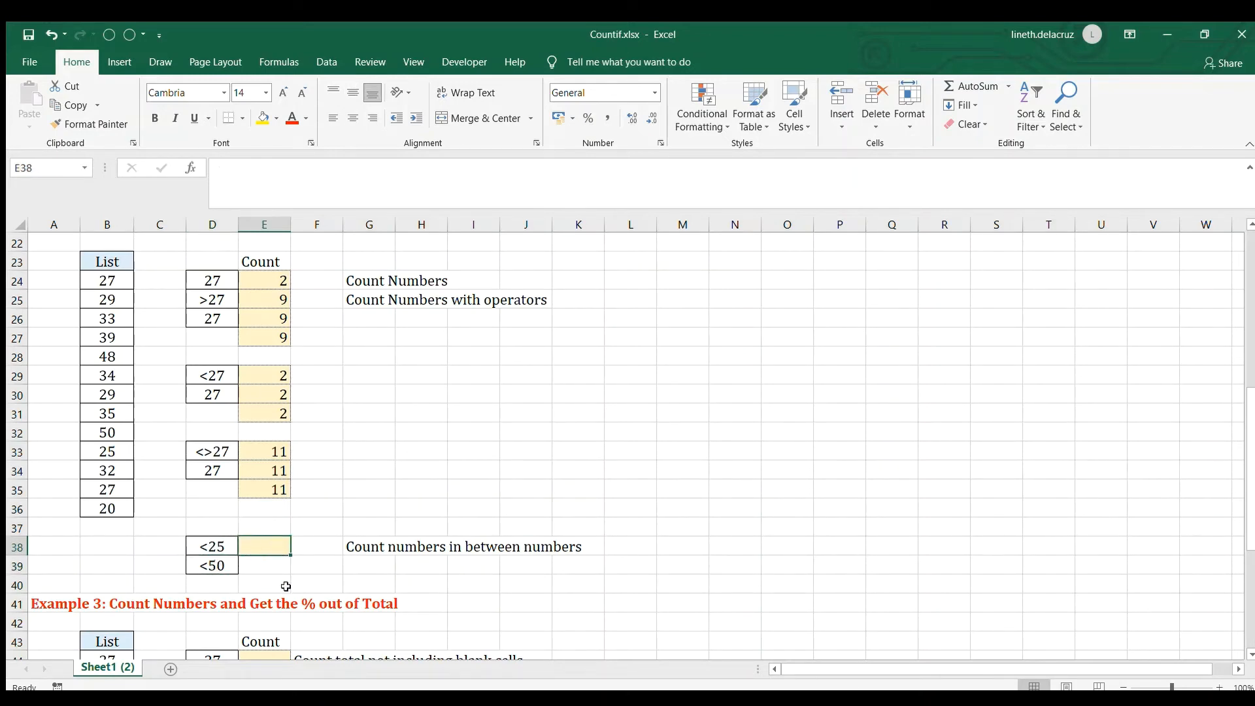
{"action": "type", "text": "=countif("}
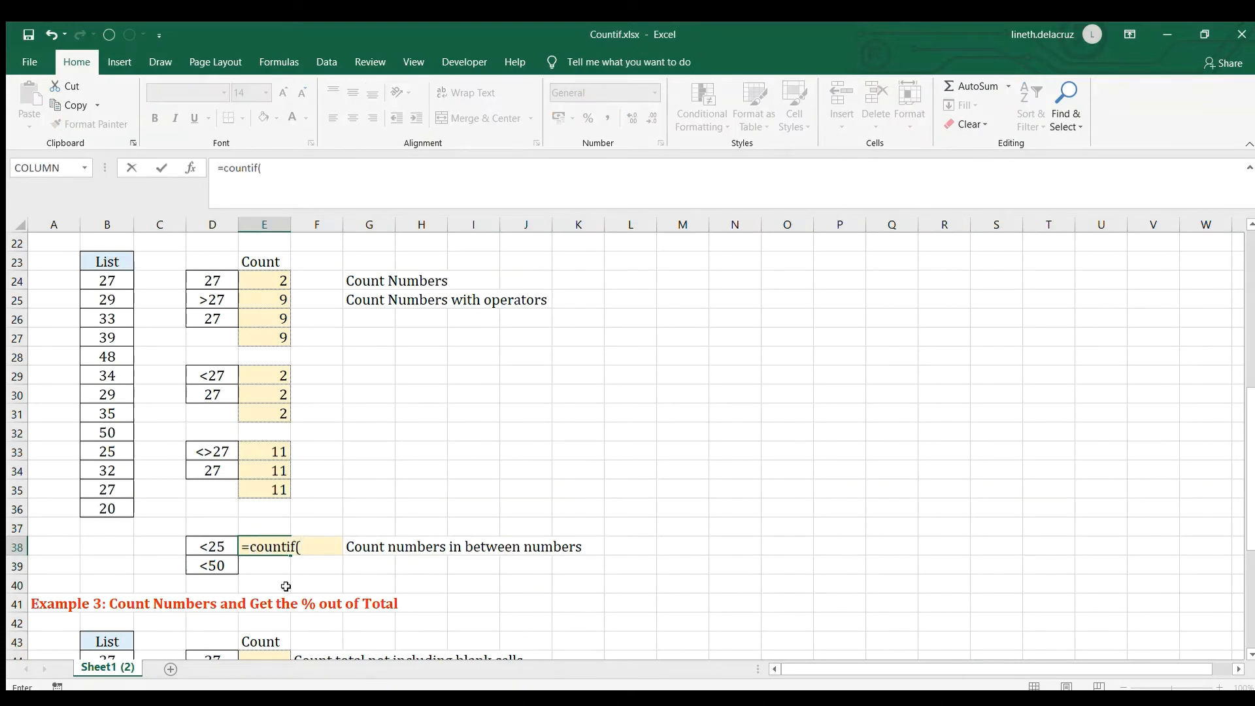
{"action": "left_click_drag", "start_coordinate": [104, 277], "coordinate": [109, 507]}
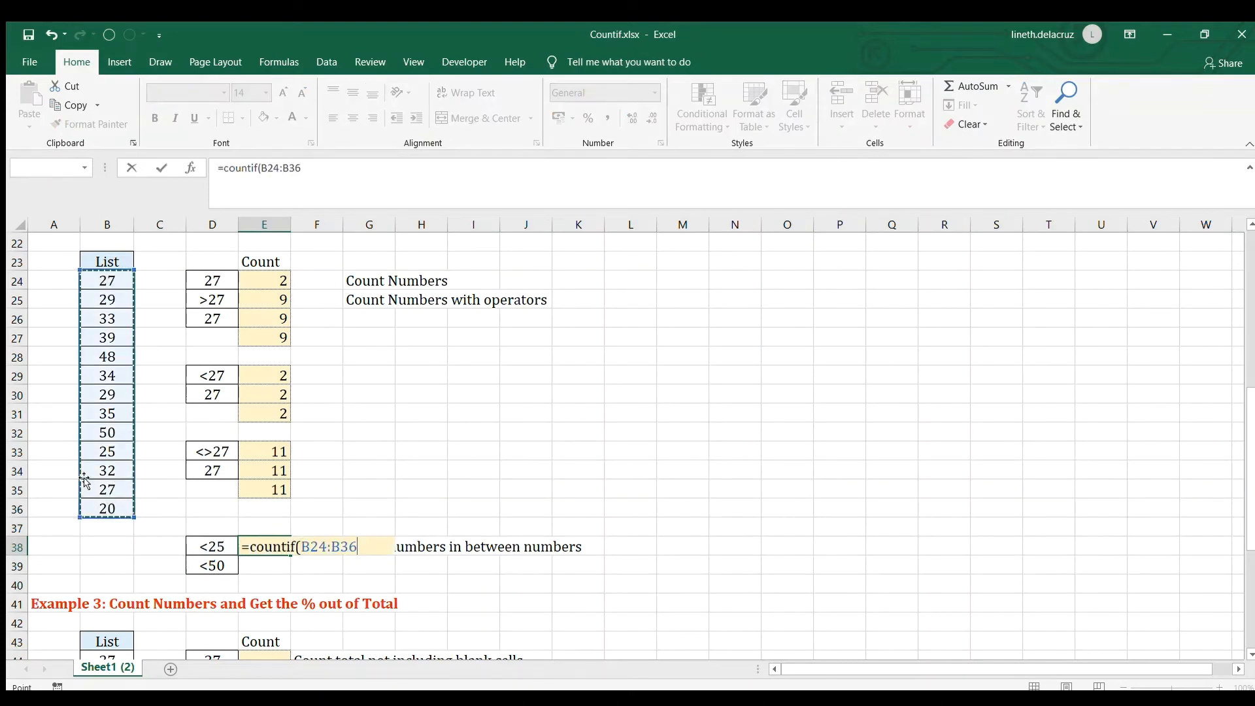
{"action": "type", "text": ","}
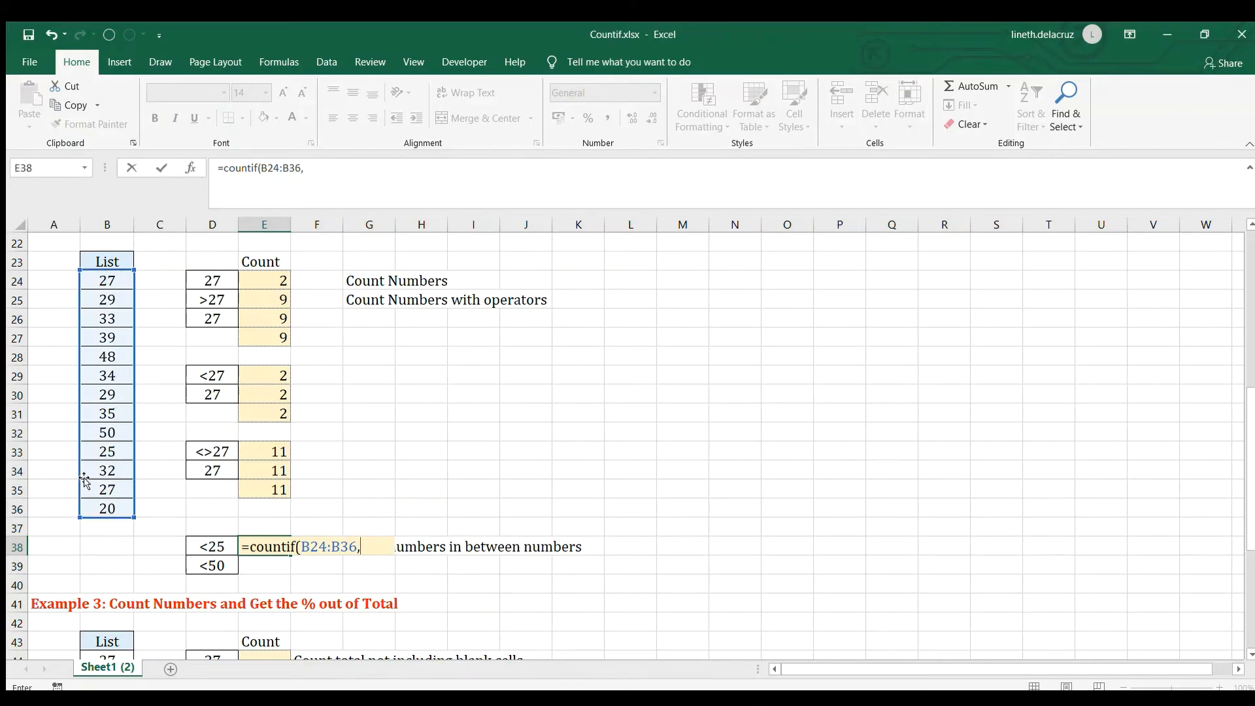
{"action": "left_click", "coordinate": [225, 571]}
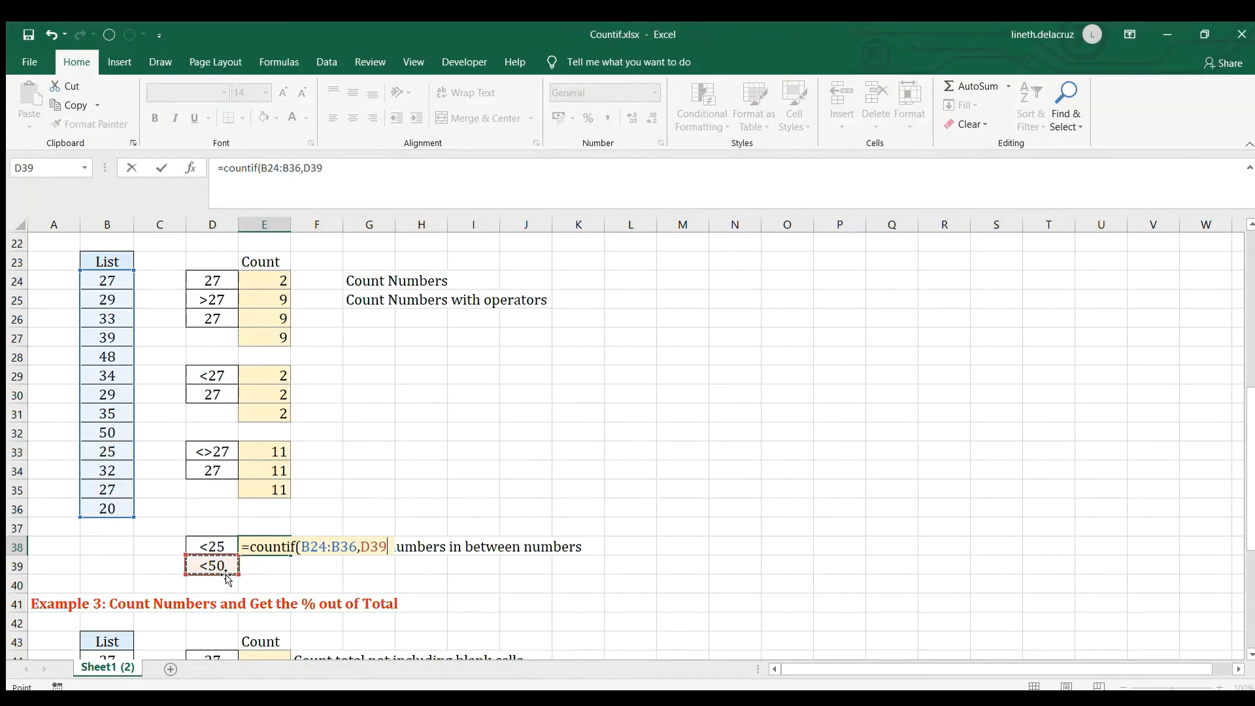
{"action": "type", "text": ")"}
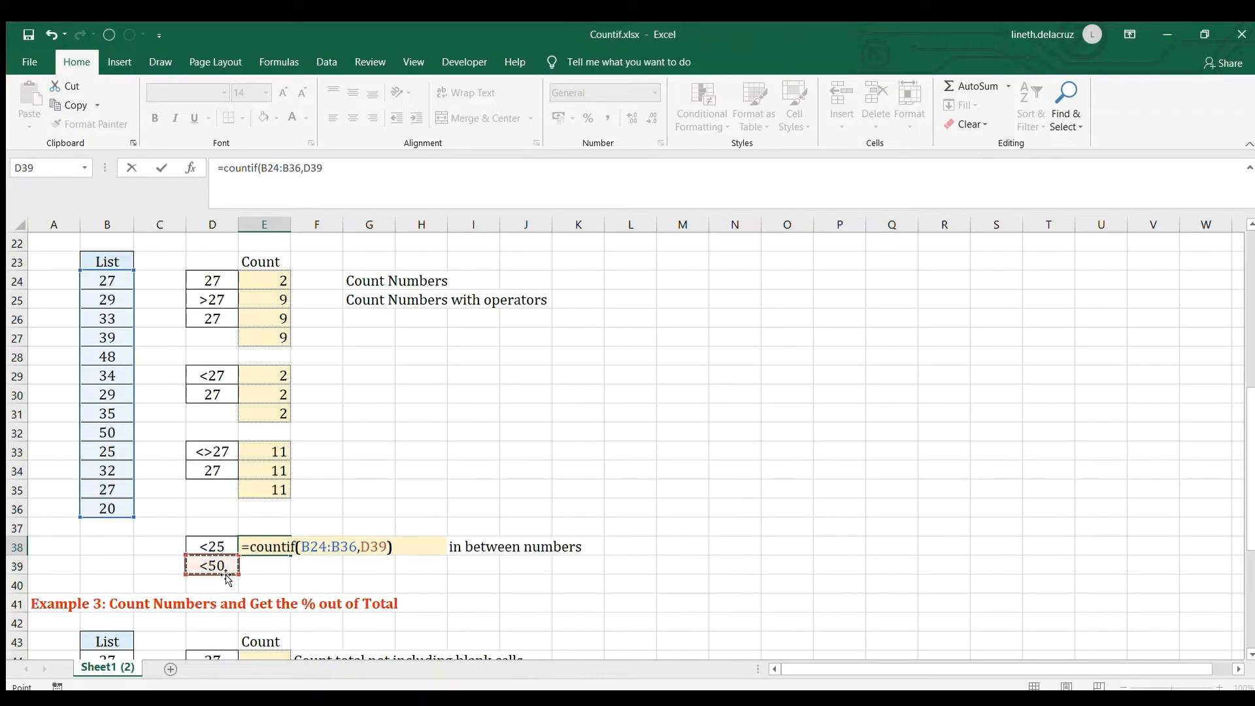
- Subtract COUNTIF(B24:B36,D38) from the first count in E38 and enter the formula
{"action": "type", "text": "-countif("}
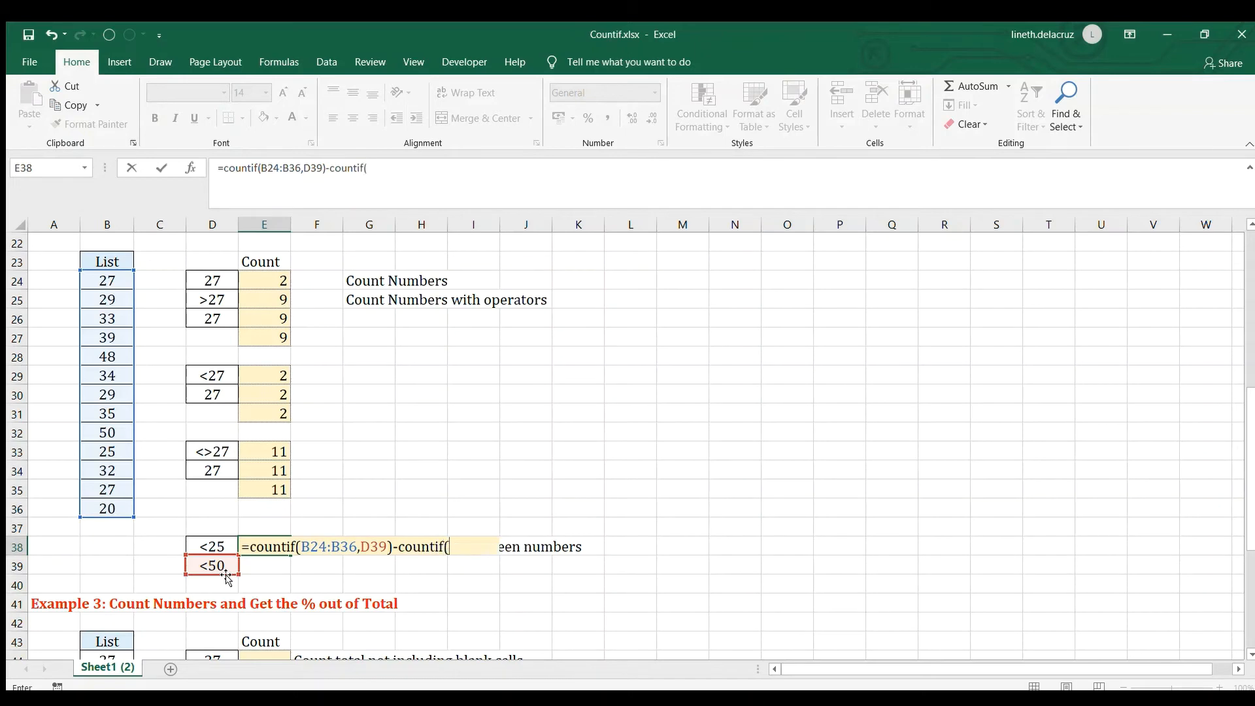
{"action": "left_click_drag", "start_coordinate": [105, 282], "coordinate": [98, 509]}
{"action": "type", "text": ","}
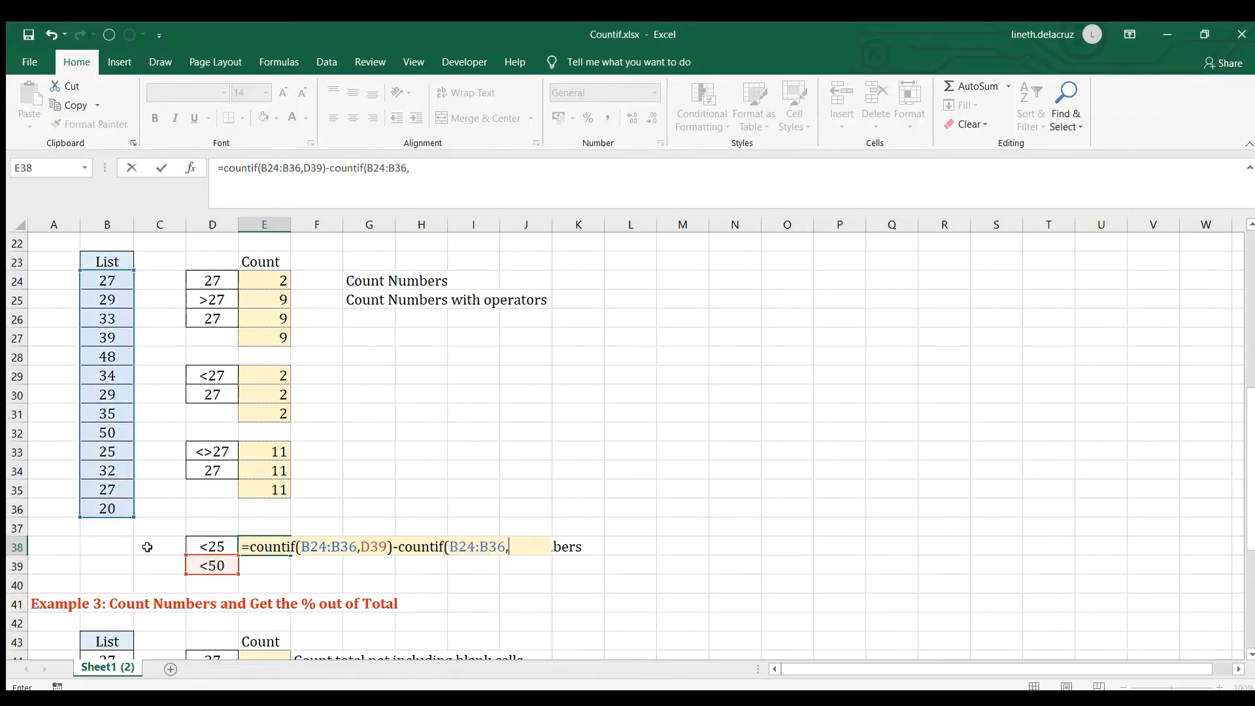
{"action": "left_click", "coordinate": [197, 547]}
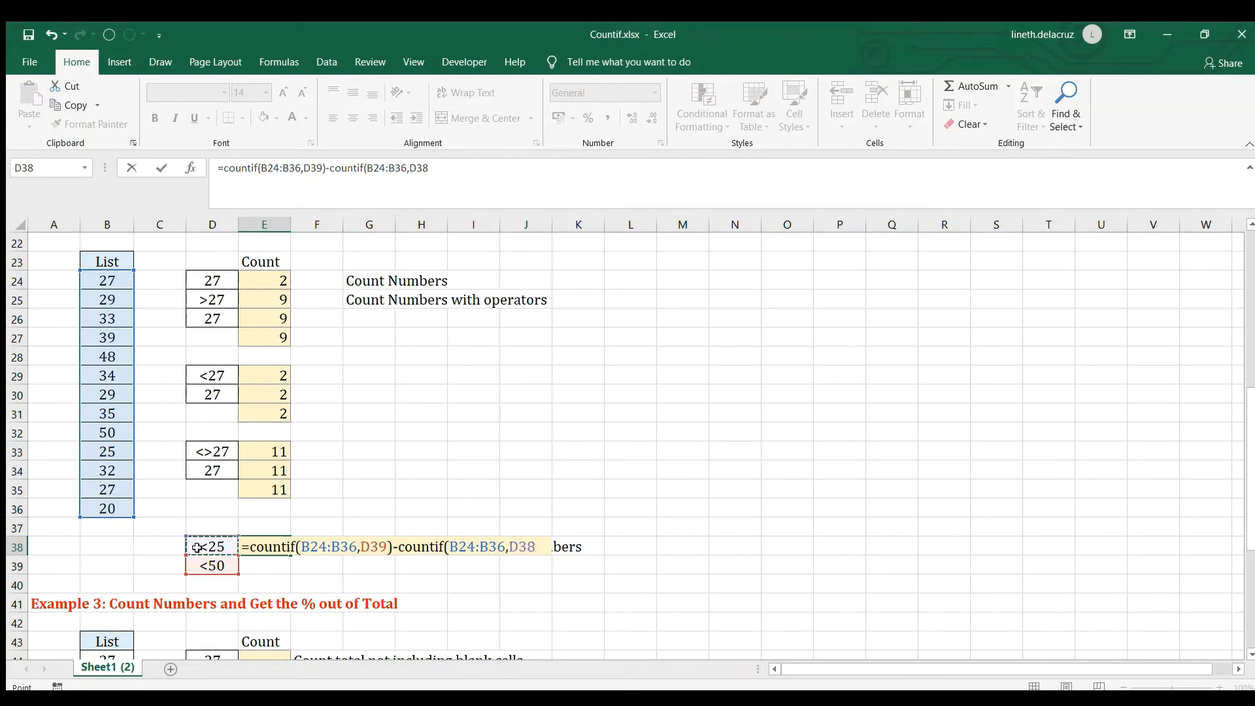
{"action": "type", "text": ")"}
{"action": "key", "text": "Return"}
- Enter the range note 25-49 in G39, under the in-between numbers description
{"action": "key", "text": "Right"}
{"action": "key", "text": "Right"}
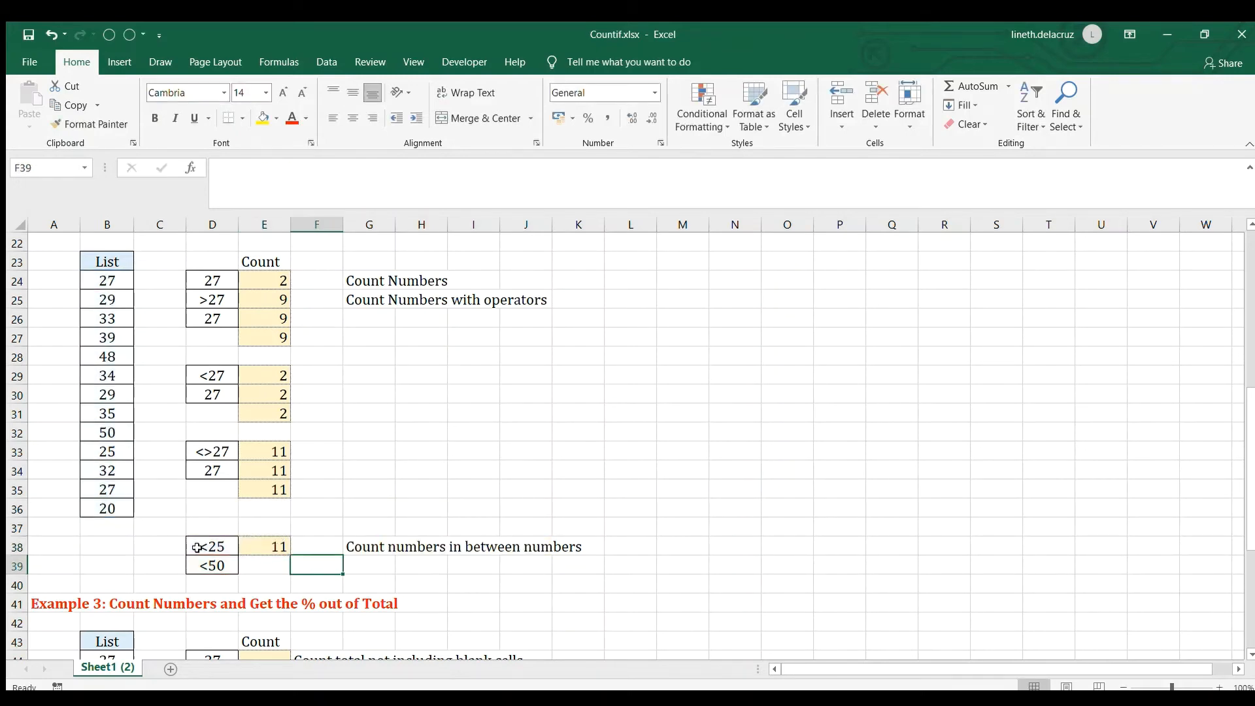
{"action": "type", "text": "2"}
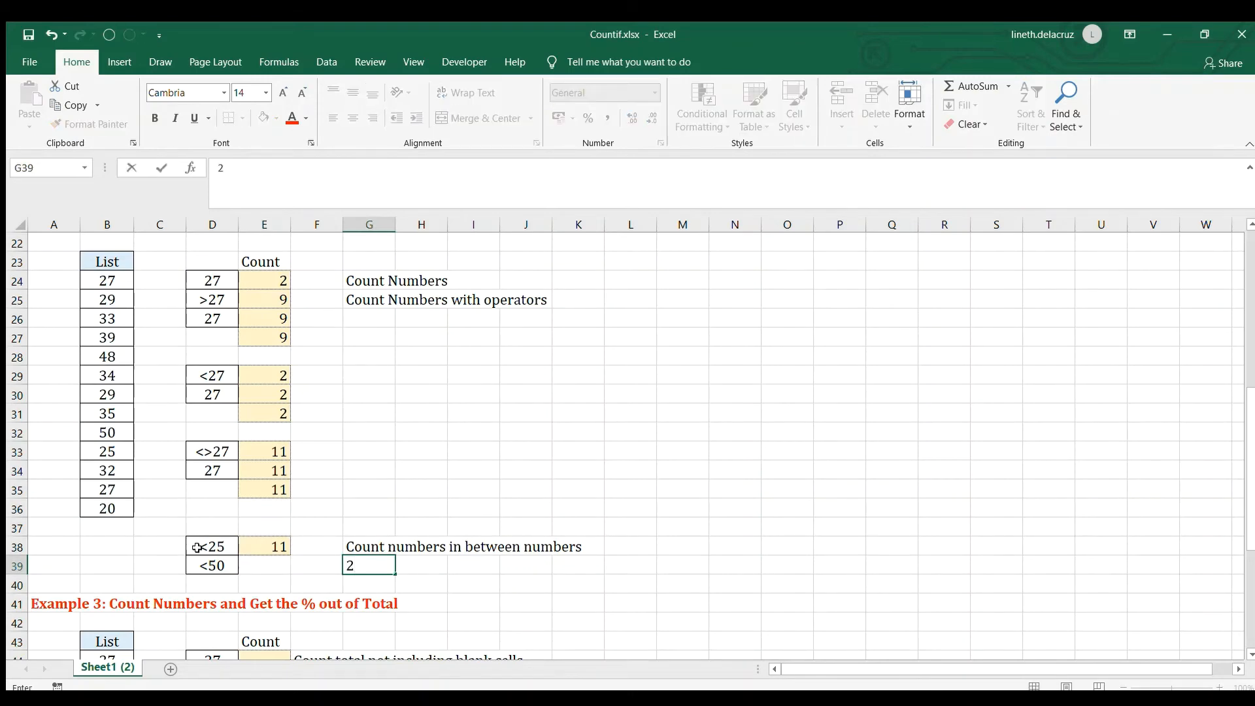
{"action": "type", "text": "5-49"}
{"action": "key", "text": "Return"}
- Change the criterion in D38 to <=25
{"action": "key", "text": "Up"}
{"action": "key", "text": "Up"}
{"action": "key", "text": "Left"}
{"action": "key", "text": "Left"}
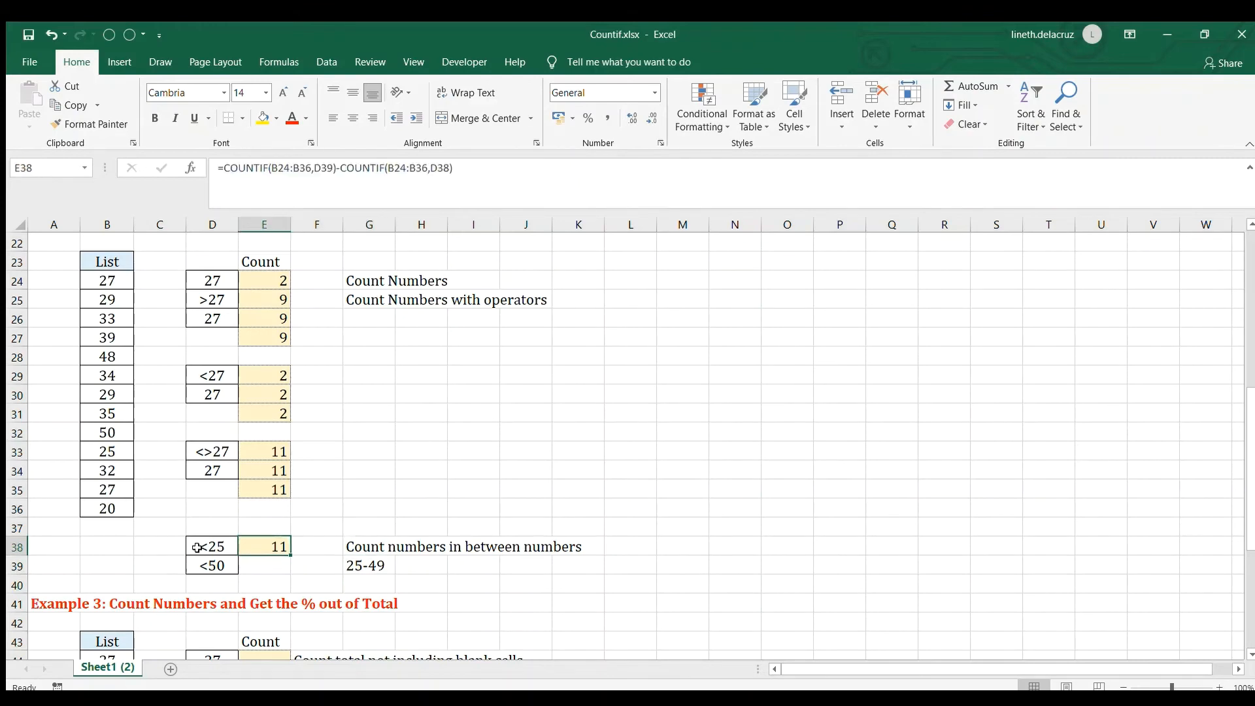
{"action": "key", "text": "F2"}
{"action": "key", "text": "Escape"}
{"action": "key", "text": "Left"}
{"action": "key", "text": "F2"}
{"action": "key", "text": "Left"}
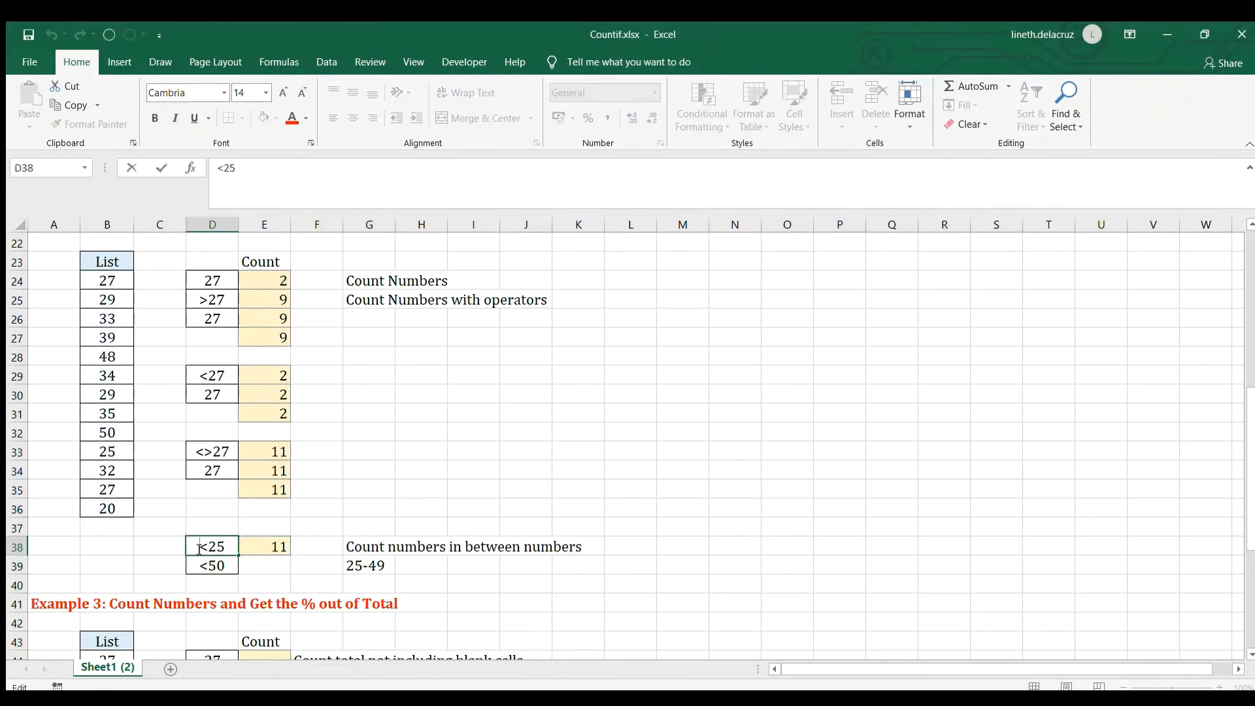
{"action": "key", "text": "BackSpace"}
{"action": "type", "text": ">="}
{"action": "key", "text": "Return"}
- Change the criterion in D39 to <=50
{"action": "key", "text": "F2"}
{"action": "key", "text": "Left"}
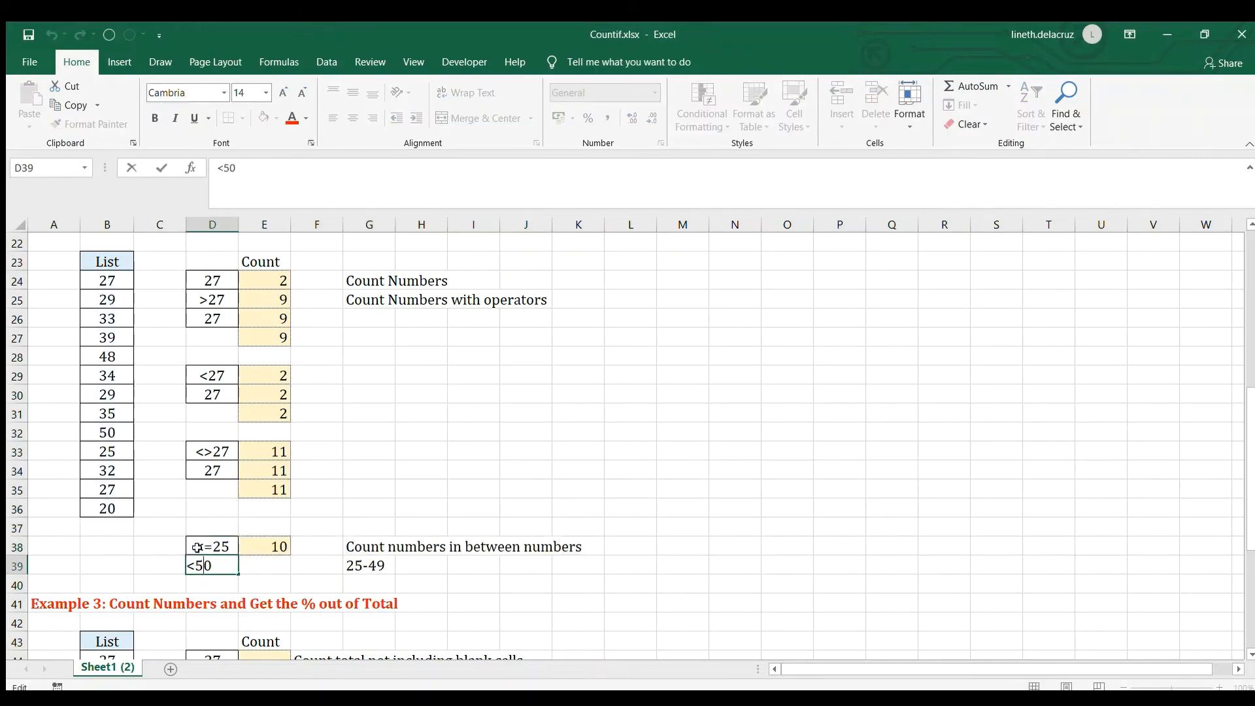
{"action": "type", "text": "="}
{"action": "key", "text": "Return"}
- Change the range note in G39 to 26-50
{"action": "key", "text": "Up"}
{"action": "key", "text": "Right"}
{"action": "key", "text": "Right"}
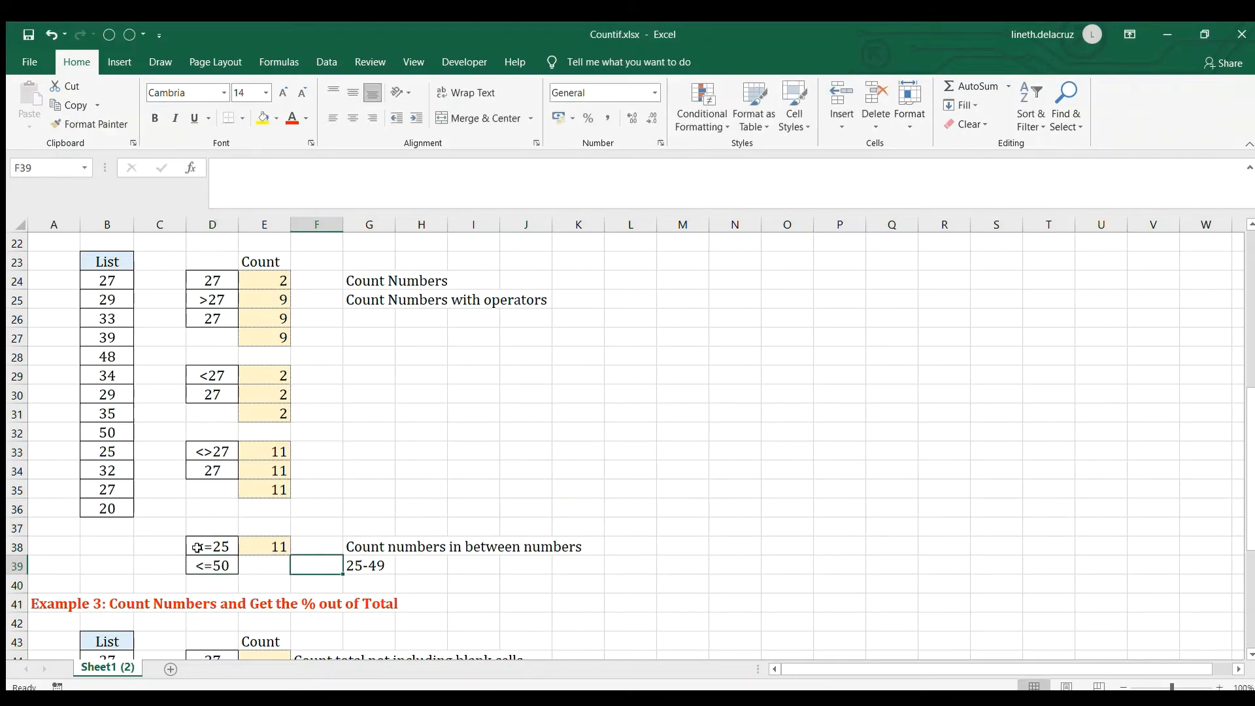
{"action": "key", "text": "Right"}
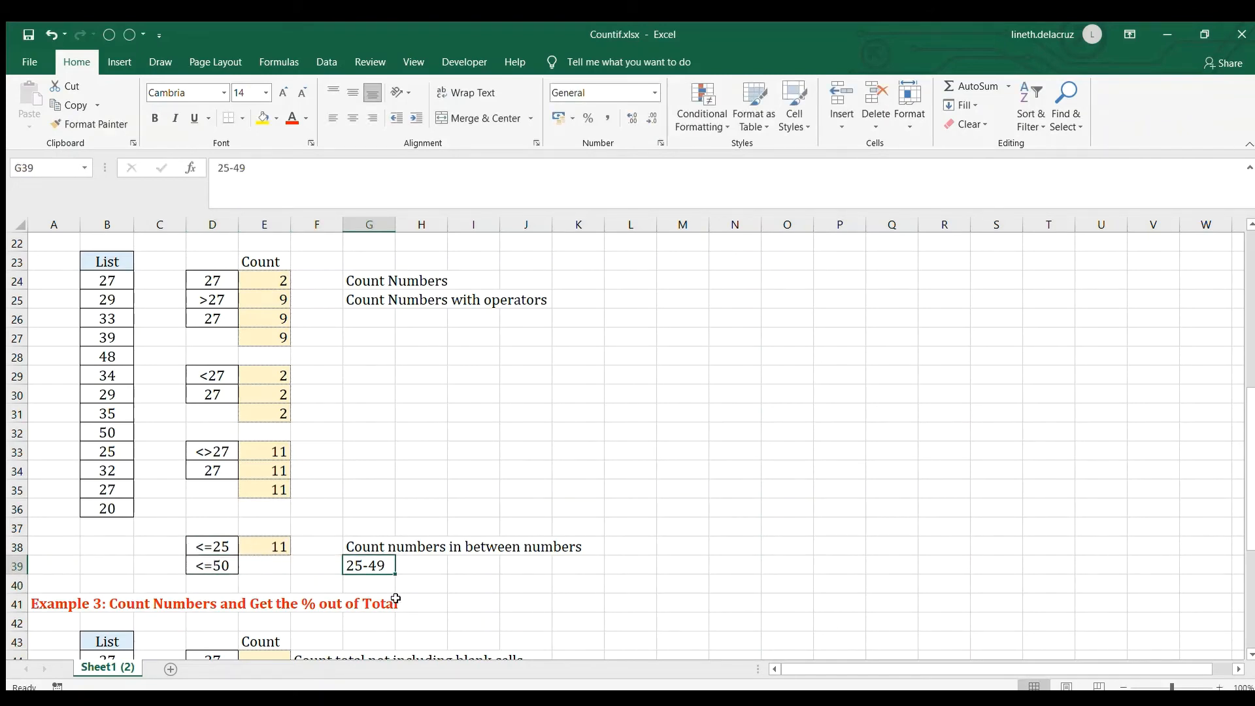
{"action": "key", "text": "F2"}
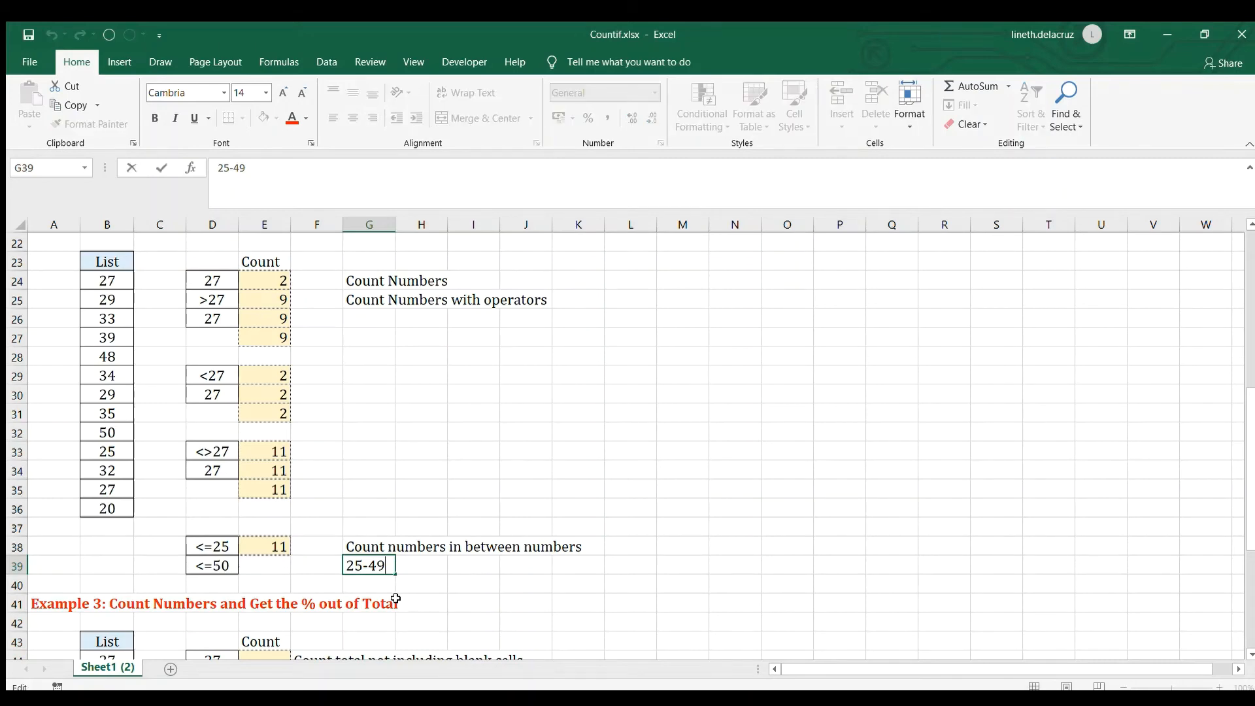
{"action": "key", "text": "BackSpace"}
{"action": "key", "text": "BackSpace"}
{"action": "type", "text": "50"}
{"action": "key", "text": "BackSpace"}
{"action": "type", "text": "6"}
{"action": "key", "text": "Return"}
- Remove the equal sign from the criterion in D38 so it reads <25
{"action": "key", "text": "Up"}
{"action": "key", "text": "Up"}
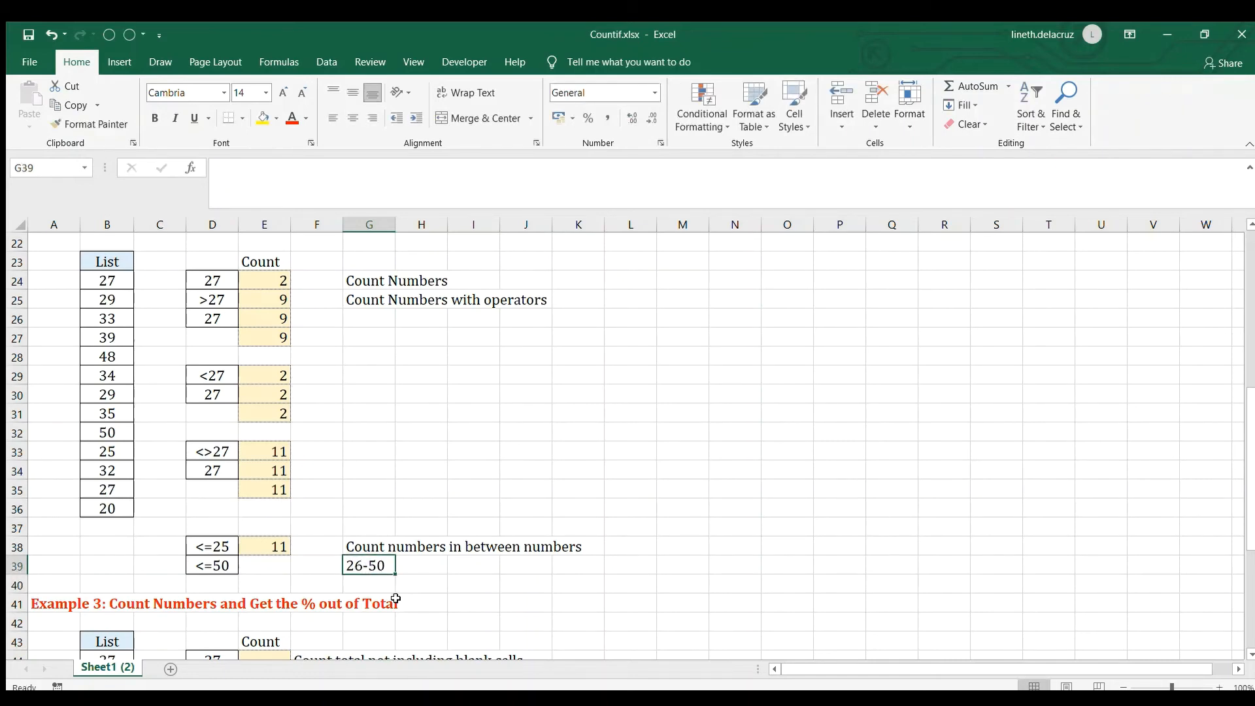
{"action": "key", "text": "Left"}
{"action": "key", "text": "Left"}
{"action": "key", "text": "Left"}
{"action": "key", "text": "Left"}
{"action": "key", "text": "F2"}
{"action": "key", "text": "Right"}
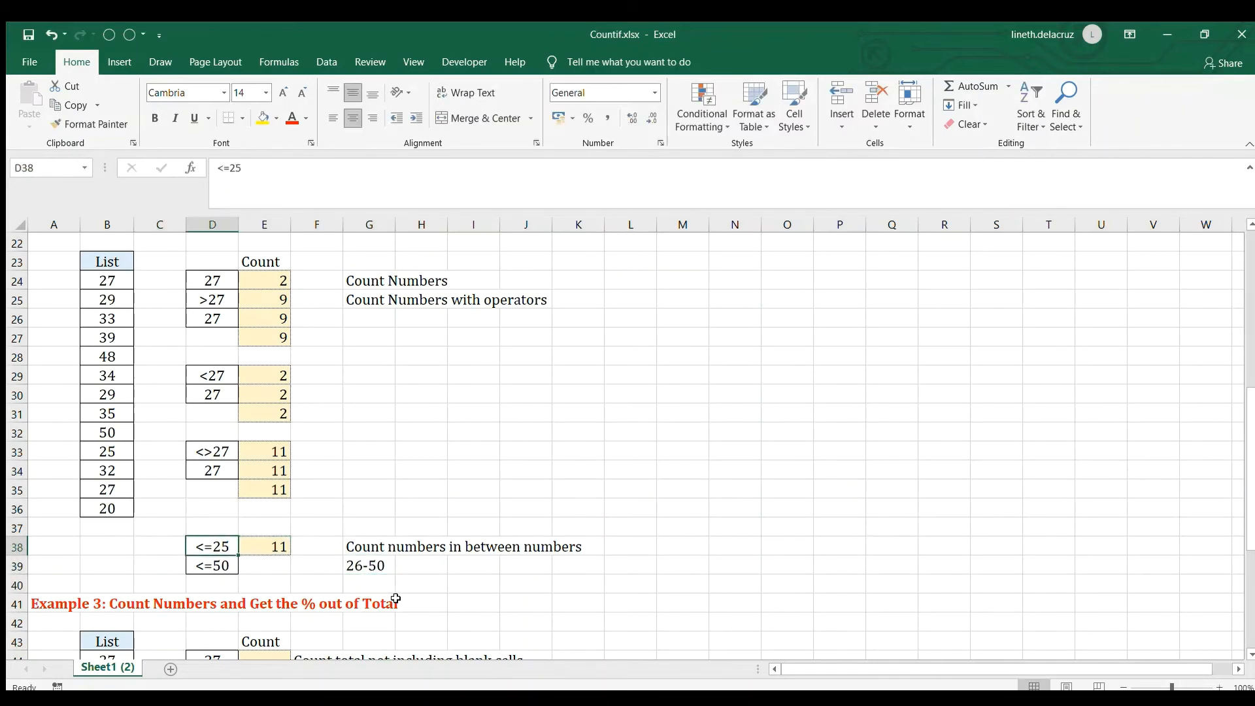
{"action": "key", "text": "F2"}
{"action": "key", "text": "Left"}
{"action": "key", "text": "BackSpace"}
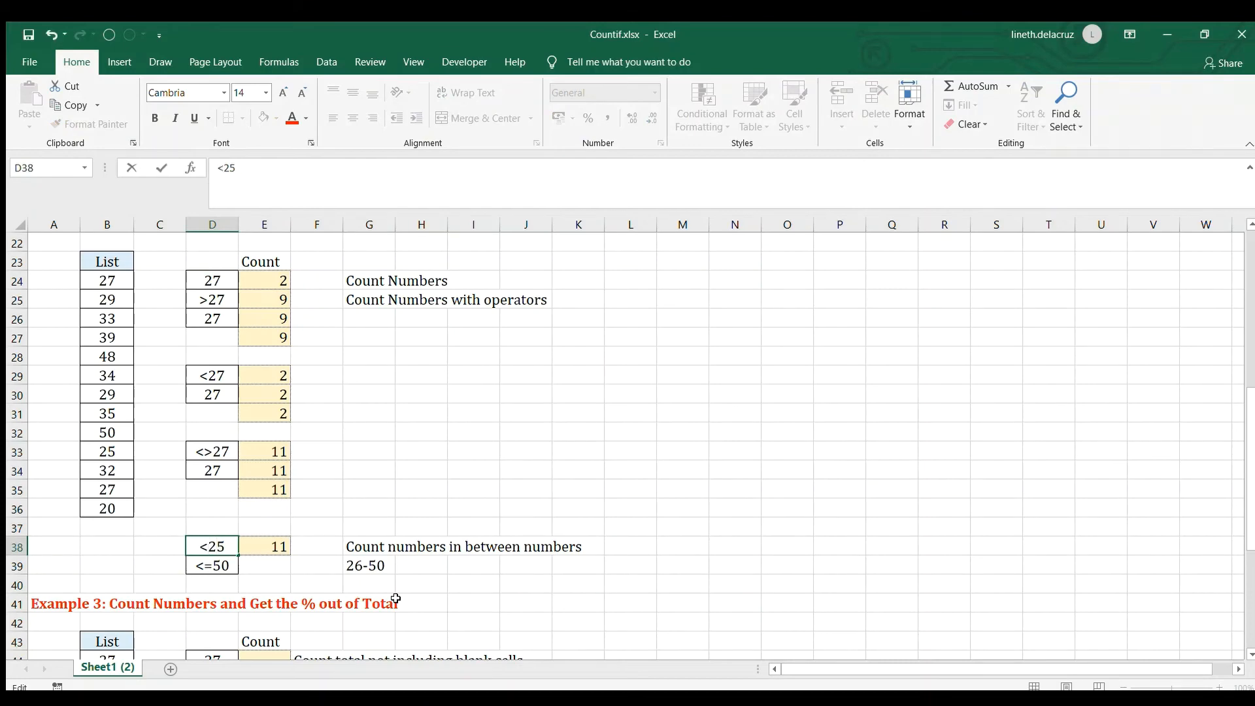
{"action": "key", "text": "Return"}
- Change the range note in G39 to 25-50
{"action": "key", "text": "Right"}
{"action": "key", "text": "Right"}
{"action": "key", "text": "Right"}
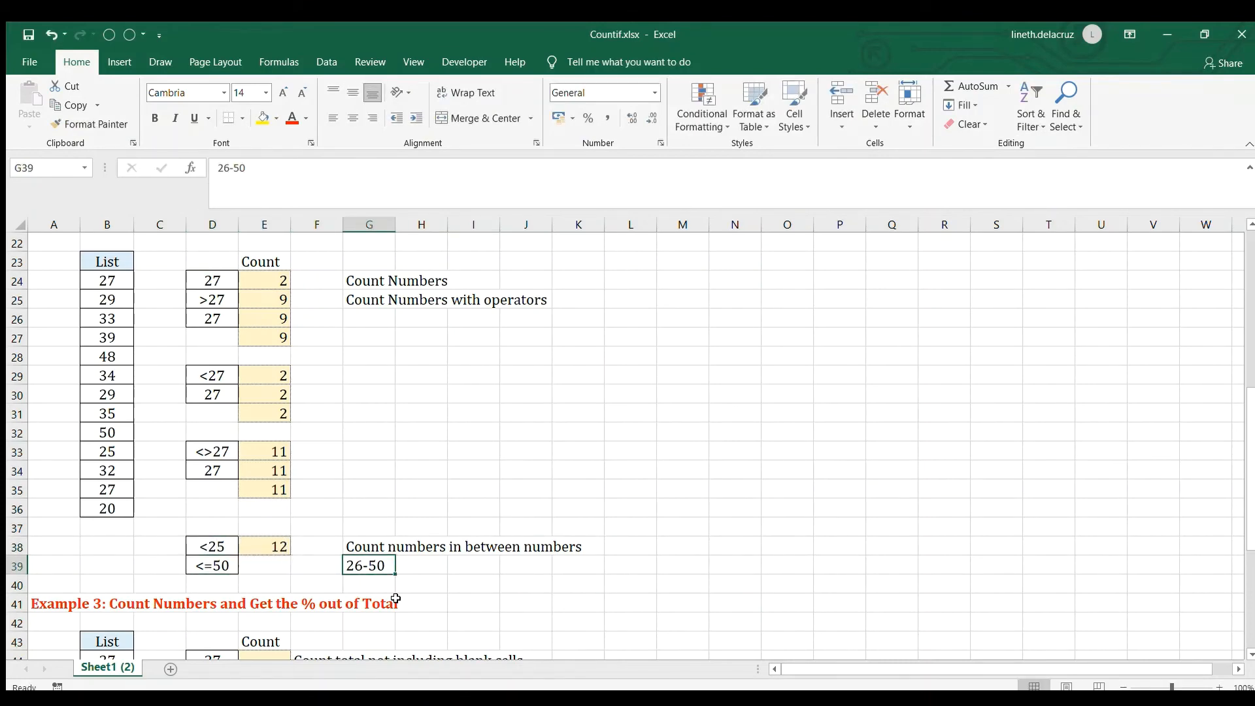
{"action": "key", "text": "F2"}
{"action": "key", "text": "Left"}
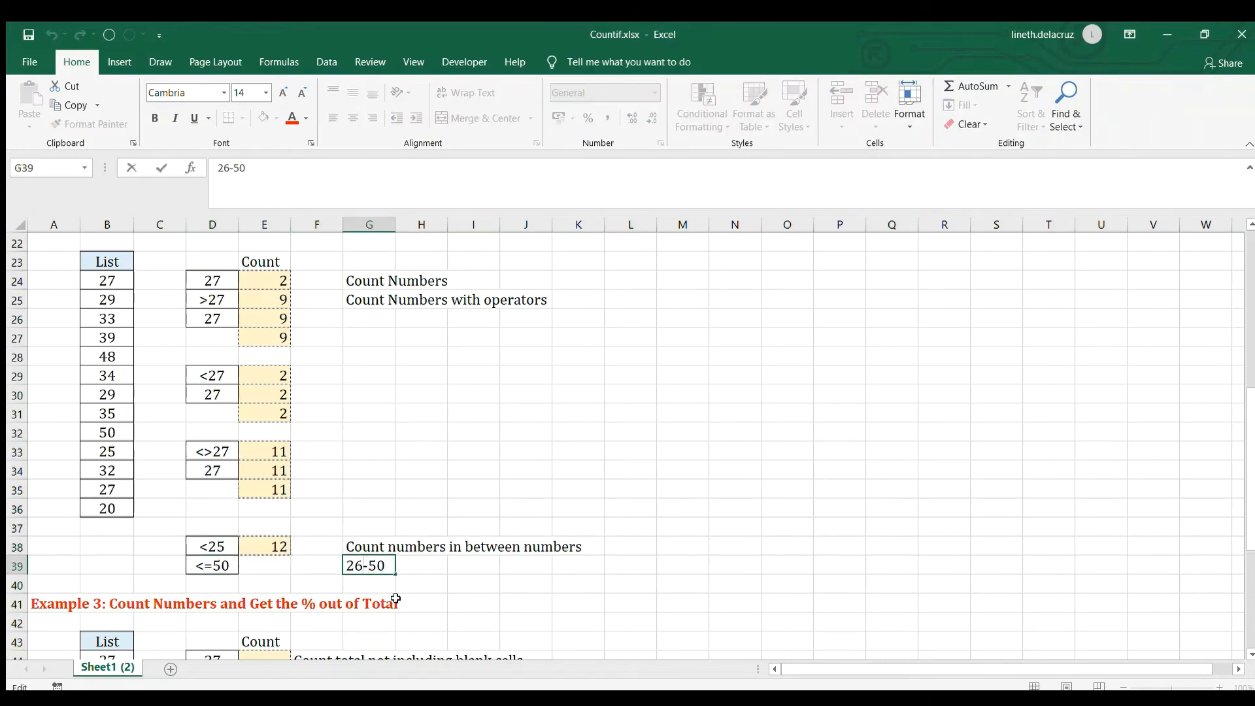
{"action": "key", "text": "BackSpace"}
{"action": "type", "text": "5"}
{"action": "key", "text": "Return"}
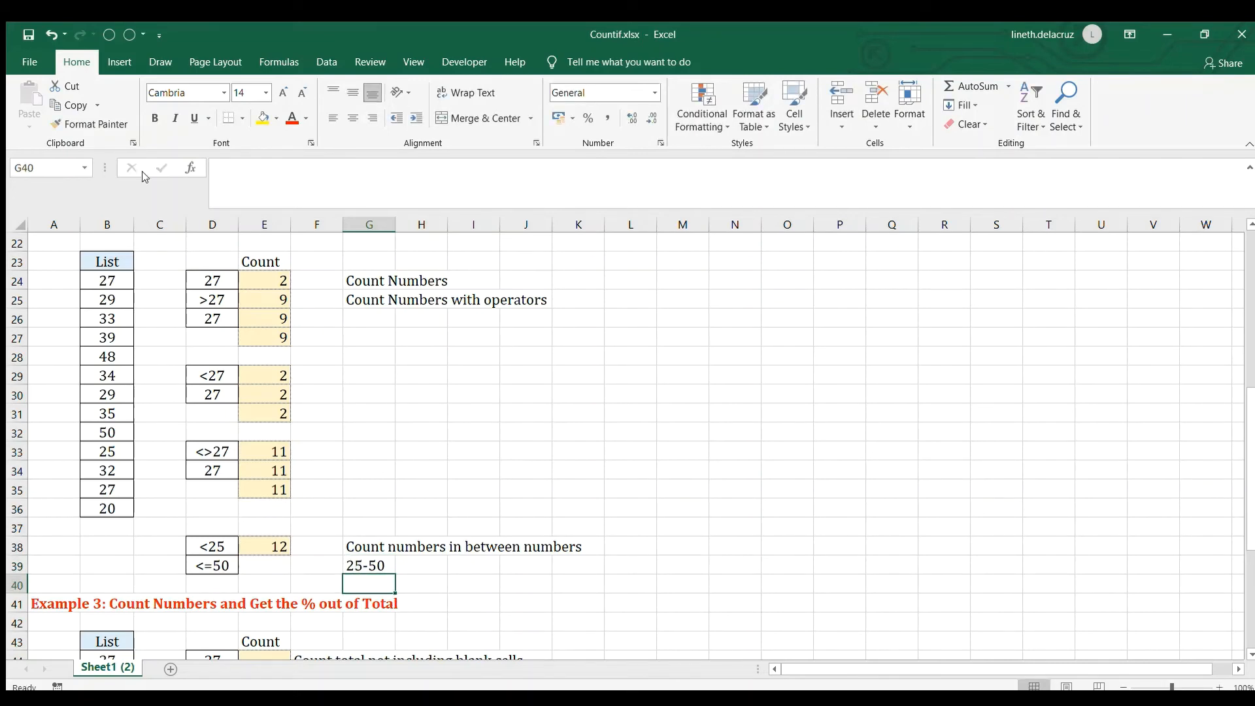
- Check the ranges and criteria cells referenced by the formula in E38
{"action": "left_click", "coordinate": [272, 550]}
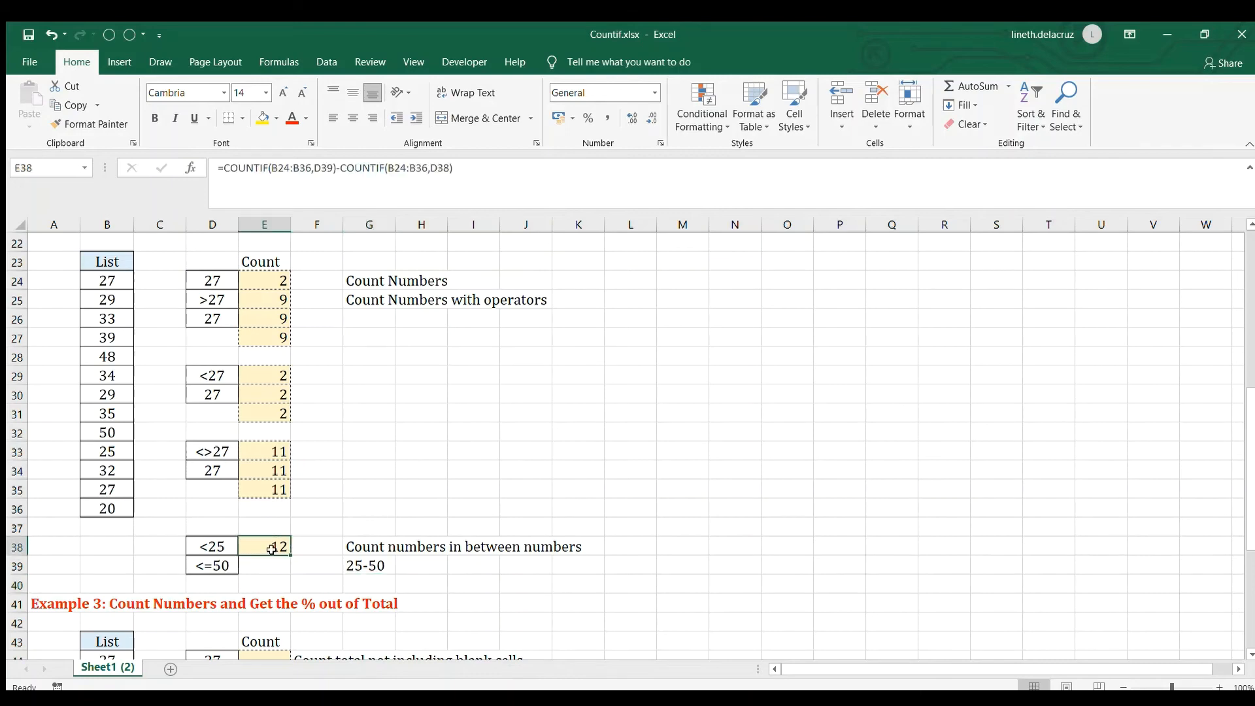
{"action": "key", "text": "F2"}
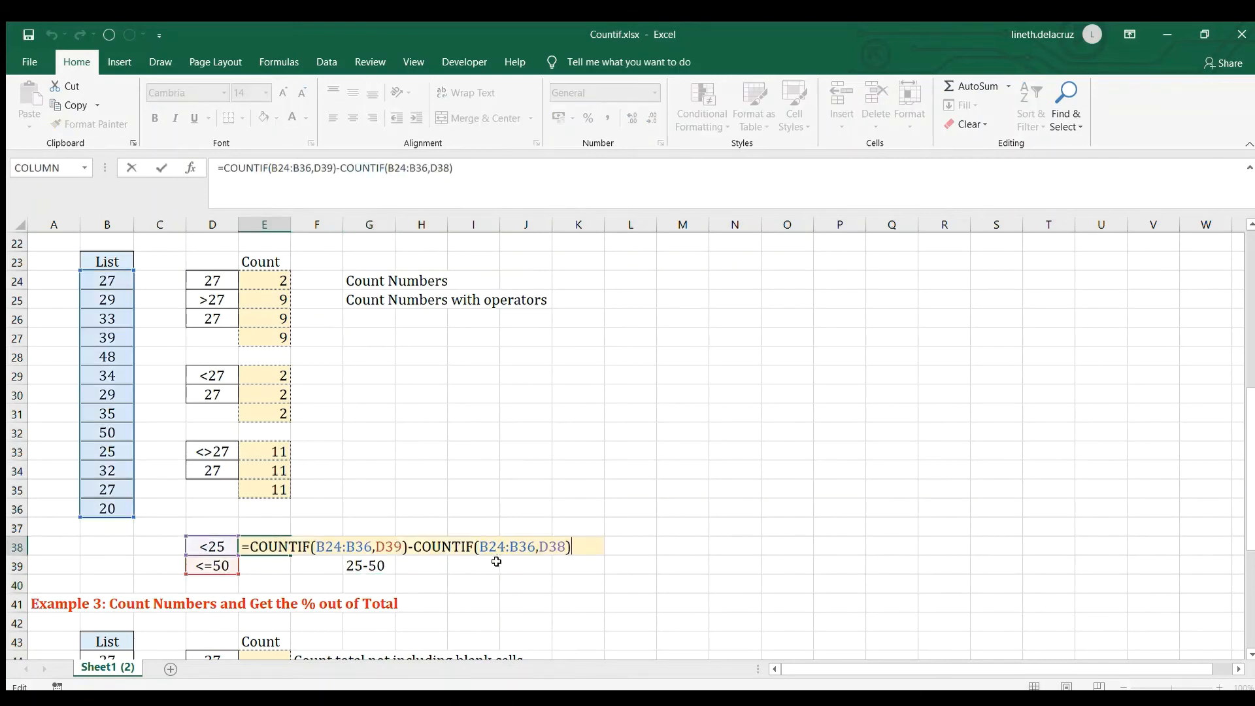
{"action": "left_click", "coordinate": [288, 546]}
- Enter =COUNTIF(B44:B56,D44)/COUNTA(B44:B56) in E44 to get the percentage of 27s excluding blank cells
{"action": "scroll", "coordinate": [307, 536], "scroll_direction": "down", "scroll_amount": 5}
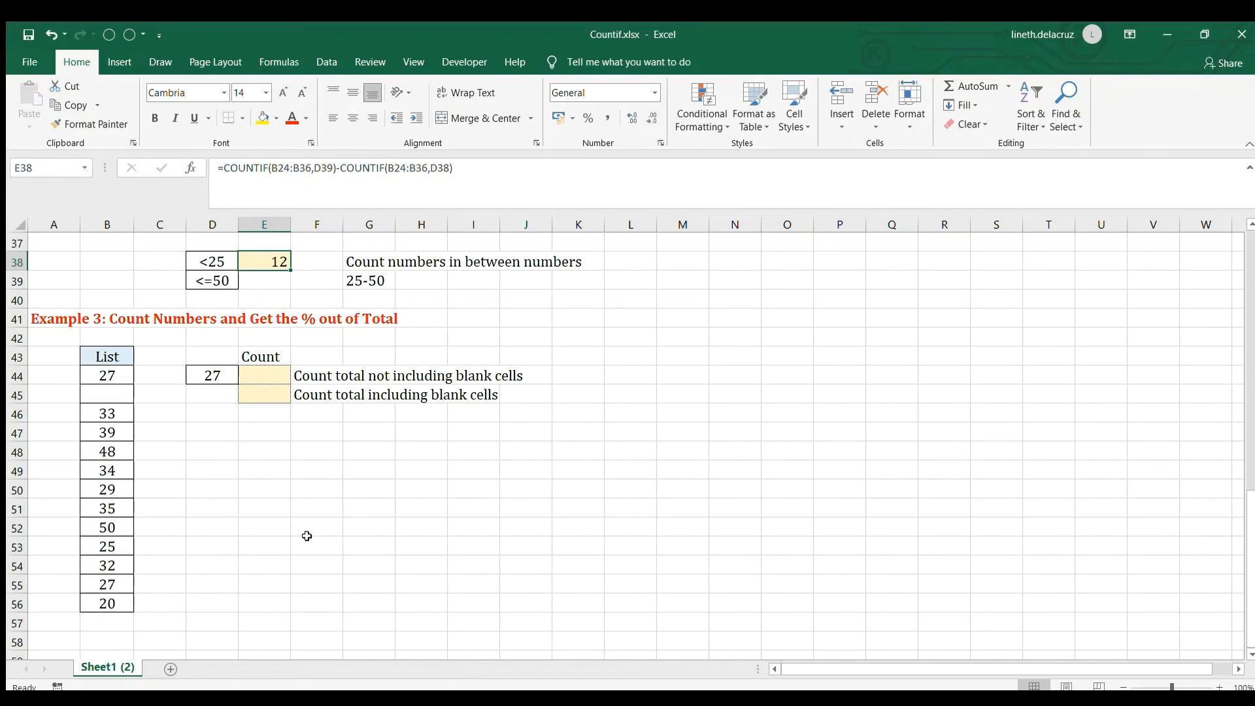
{"action": "left_click", "coordinate": [265, 377]}
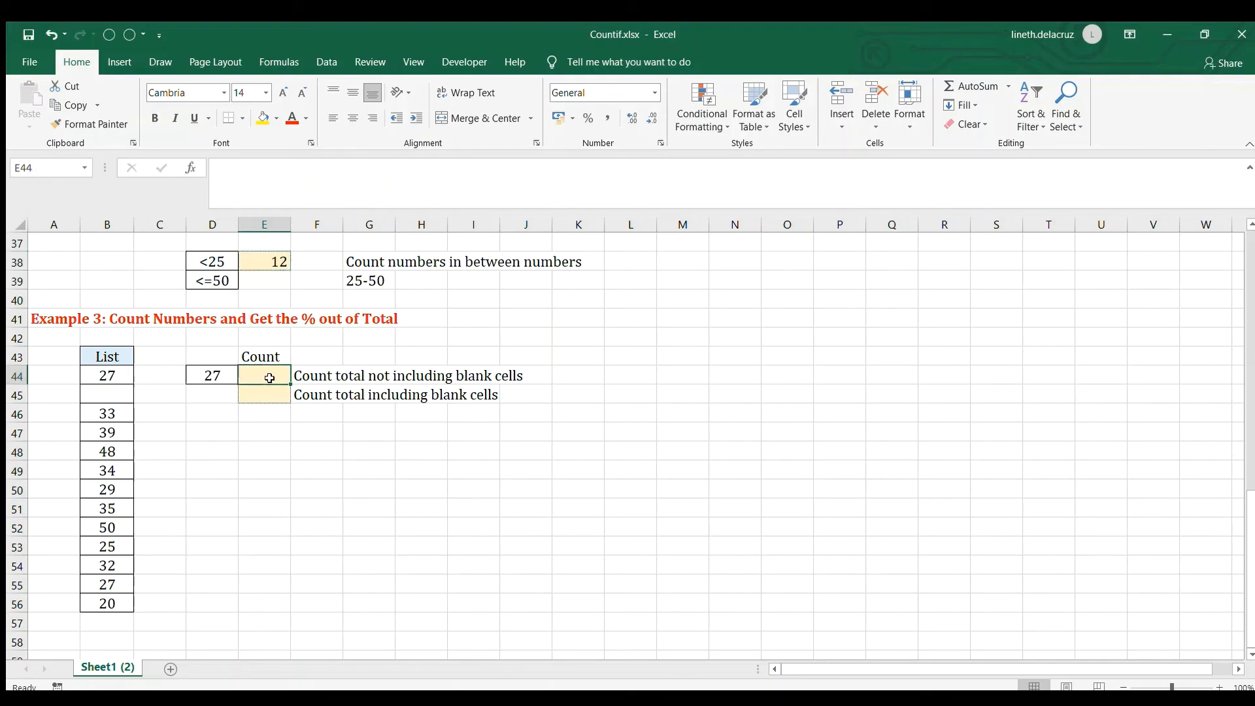
{"action": "type", "text": "=countif("}
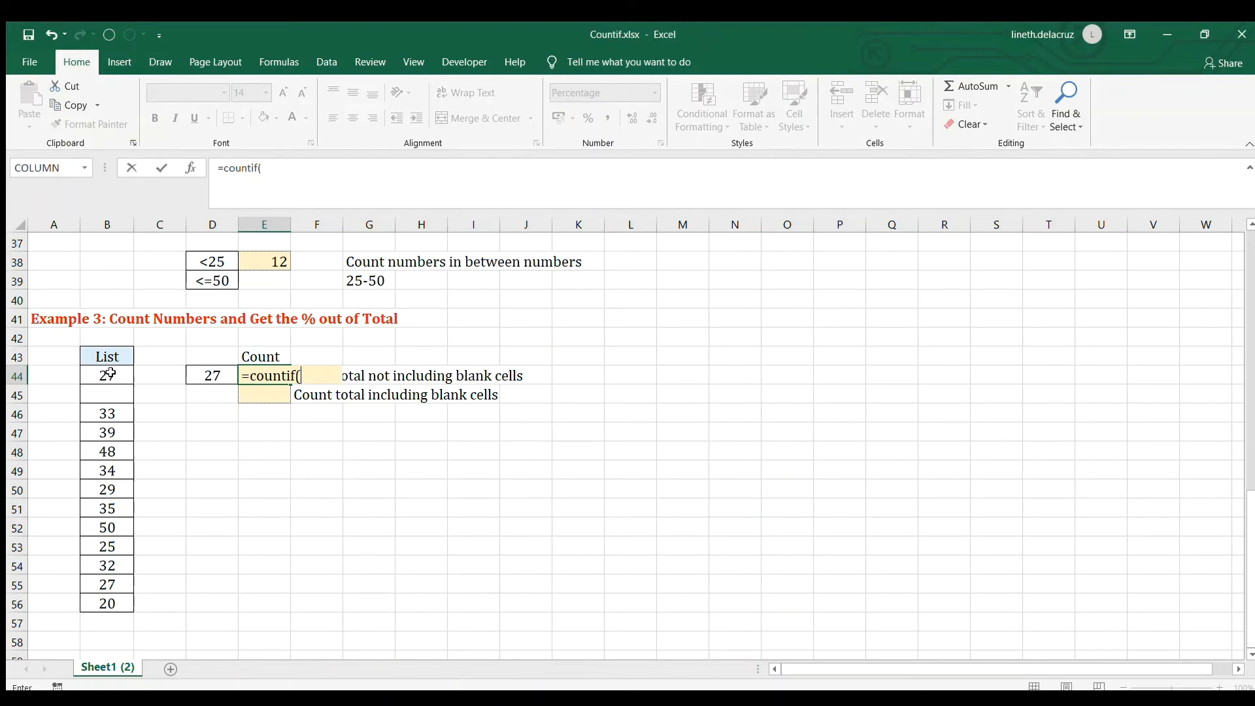
{"action": "left_click_drag", "start_coordinate": [110, 375], "coordinate": [112, 599]}
{"action": "type", "text": ","}
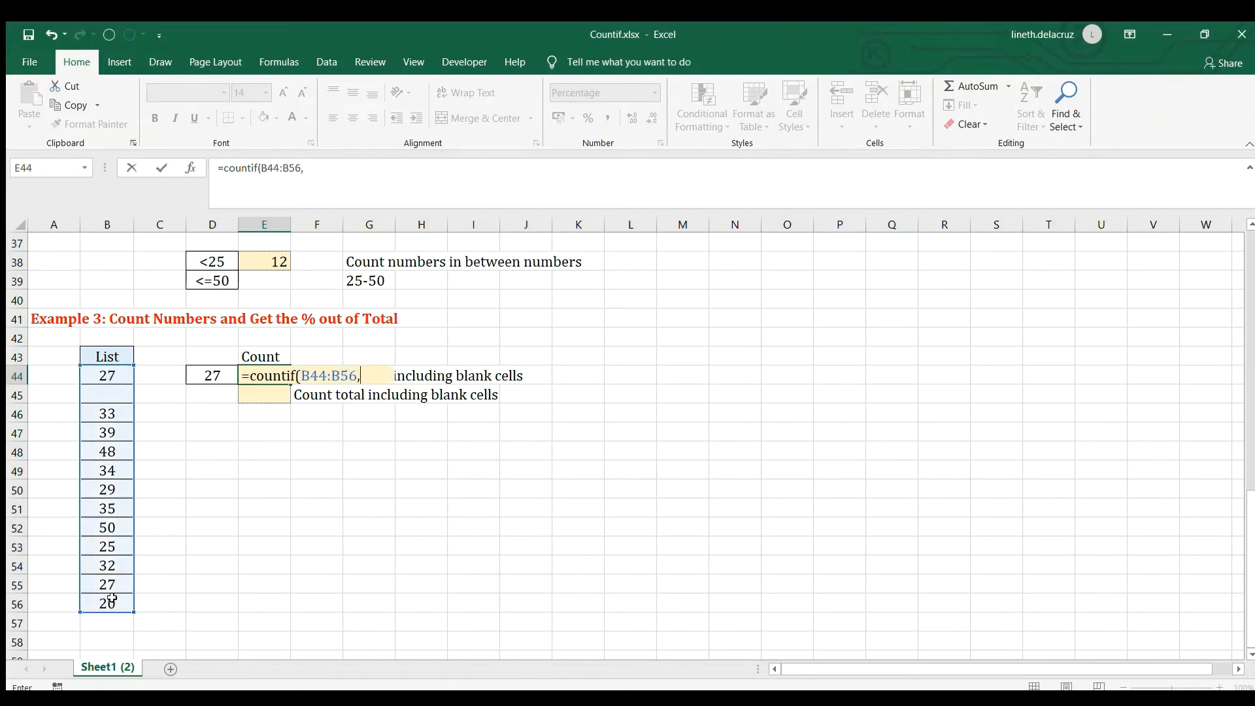
{"action": "key", "text": "Left"}
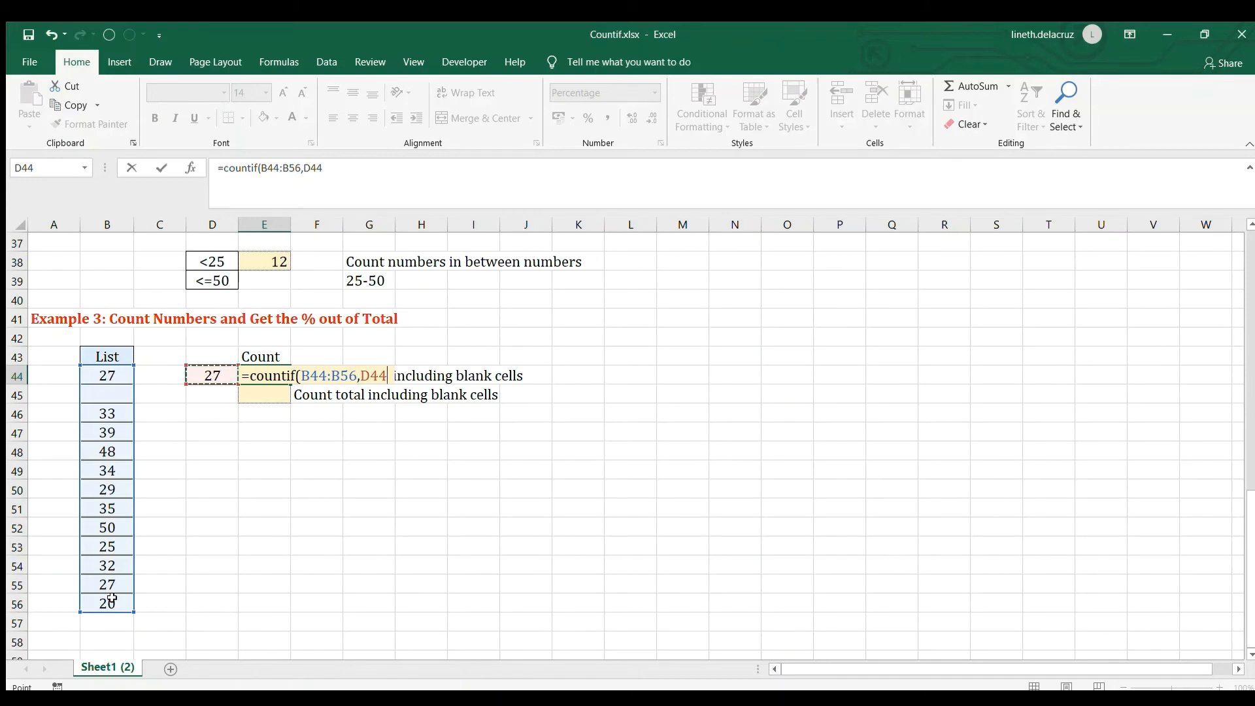
{"action": "type", "text": ")"}
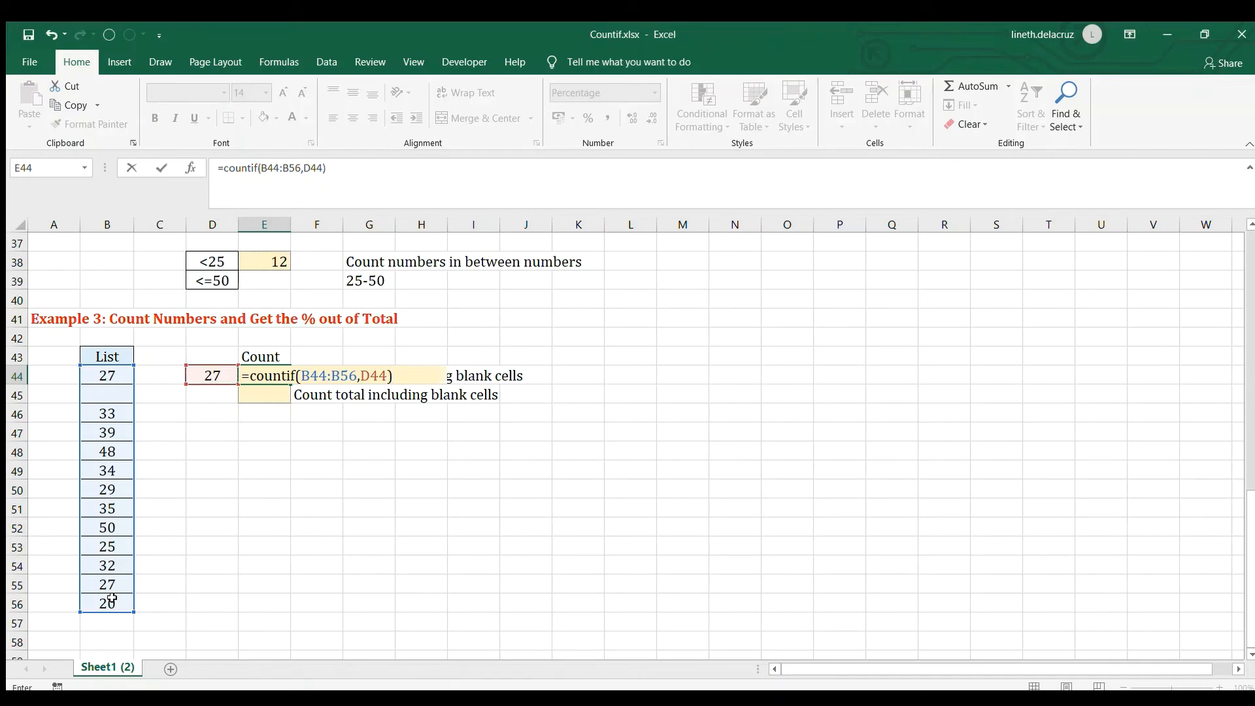
{"action": "type", "text": "/counta("}
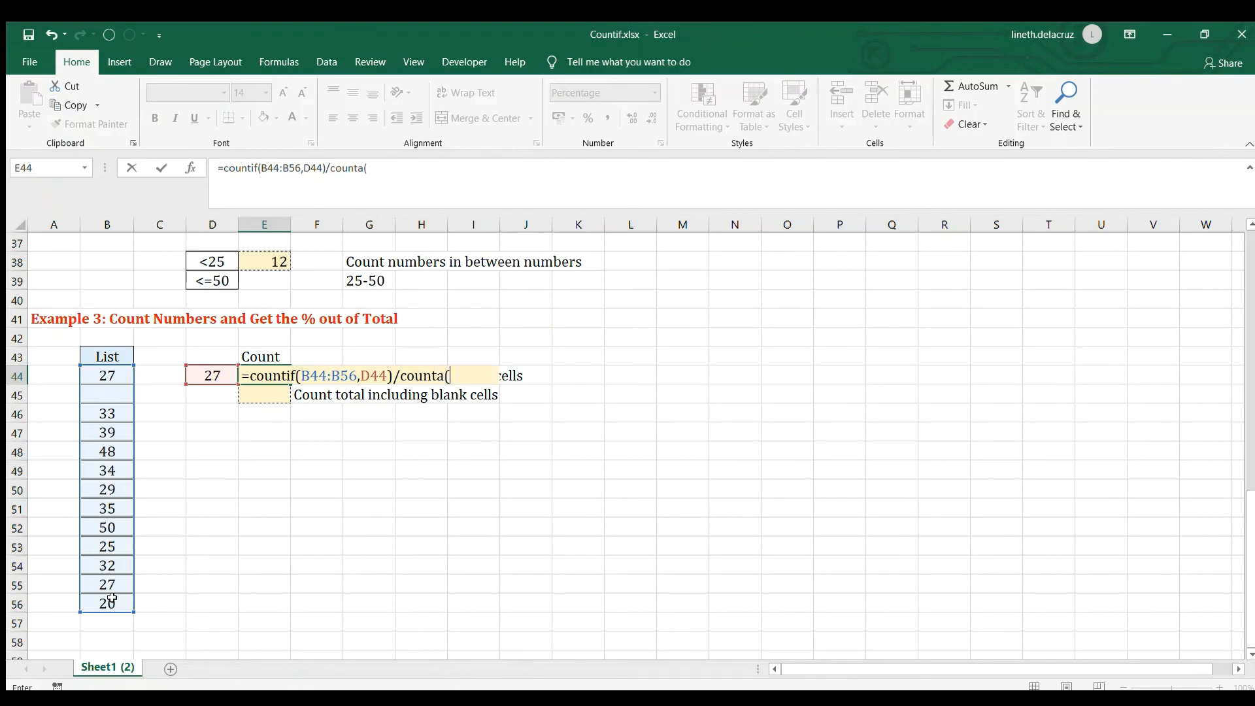
{"action": "left_click", "coordinate": [109, 385]}
{"action": "left_click_drag", "start_coordinate": [109, 385], "coordinate": [107, 601]}
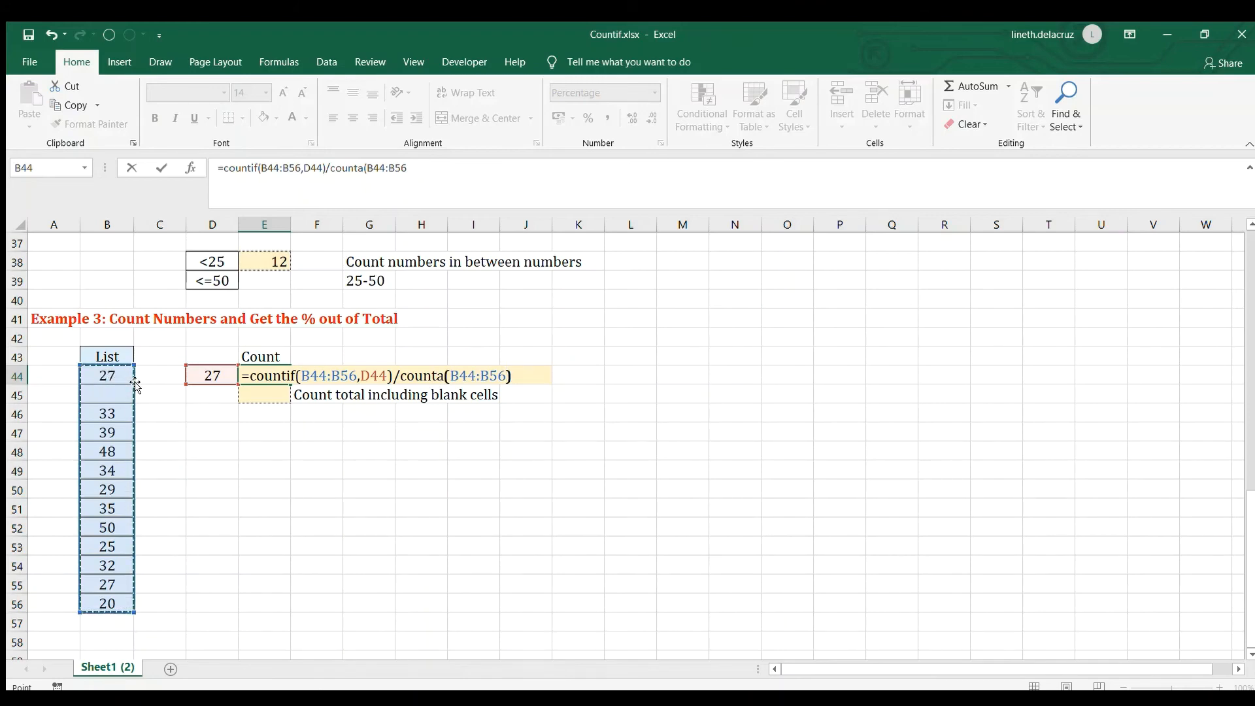
{"action": "type", "text": ")"}
{"action": "key", "text": "ctrl+Return"}
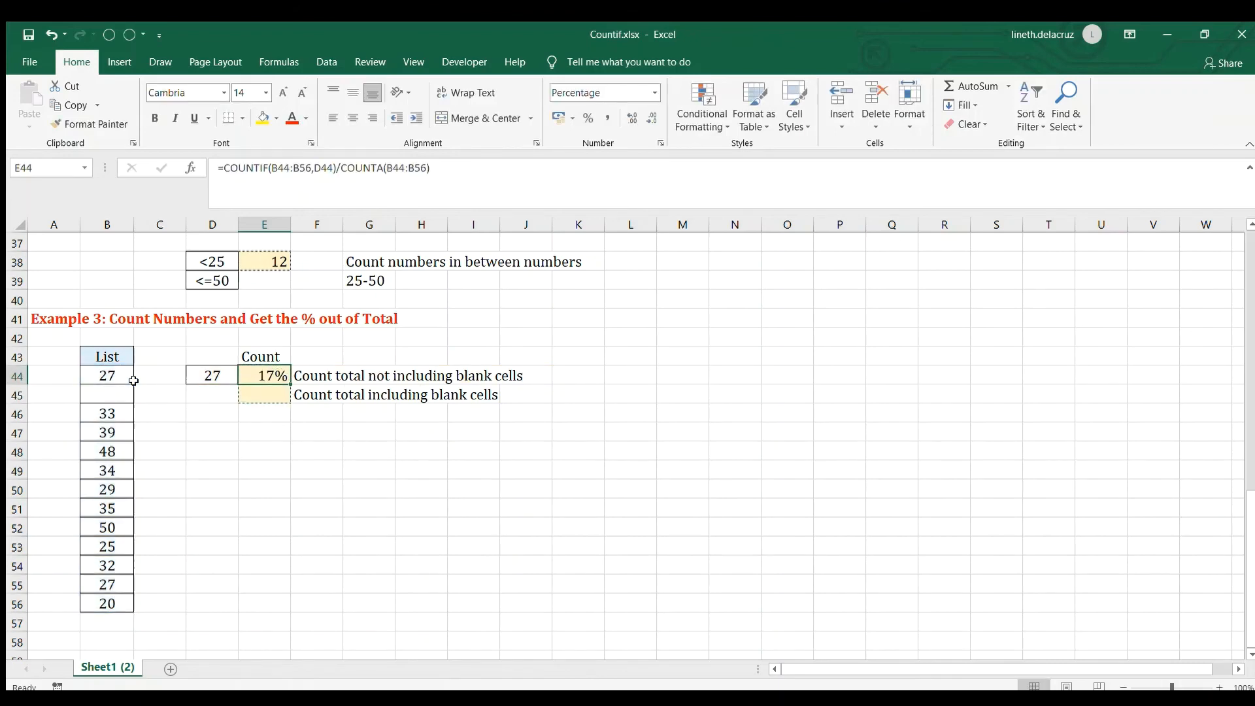
- Evaluate the COUNTIF and COUNTA parts of the E44 formula without keeping the change, and compare them with the list's non-blank cells
{"action": "key", "text": "F2"}
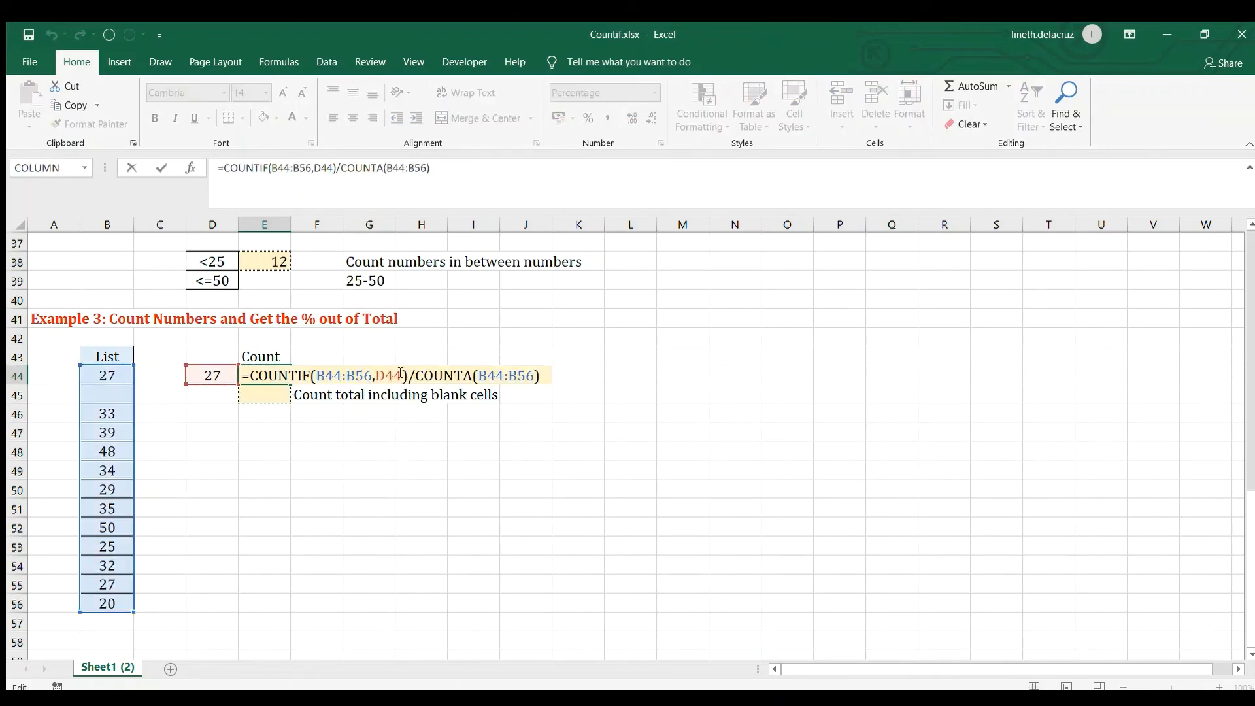
{"action": "left_click_drag", "start_coordinate": [400, 374], "coordinate": [253, 379]}
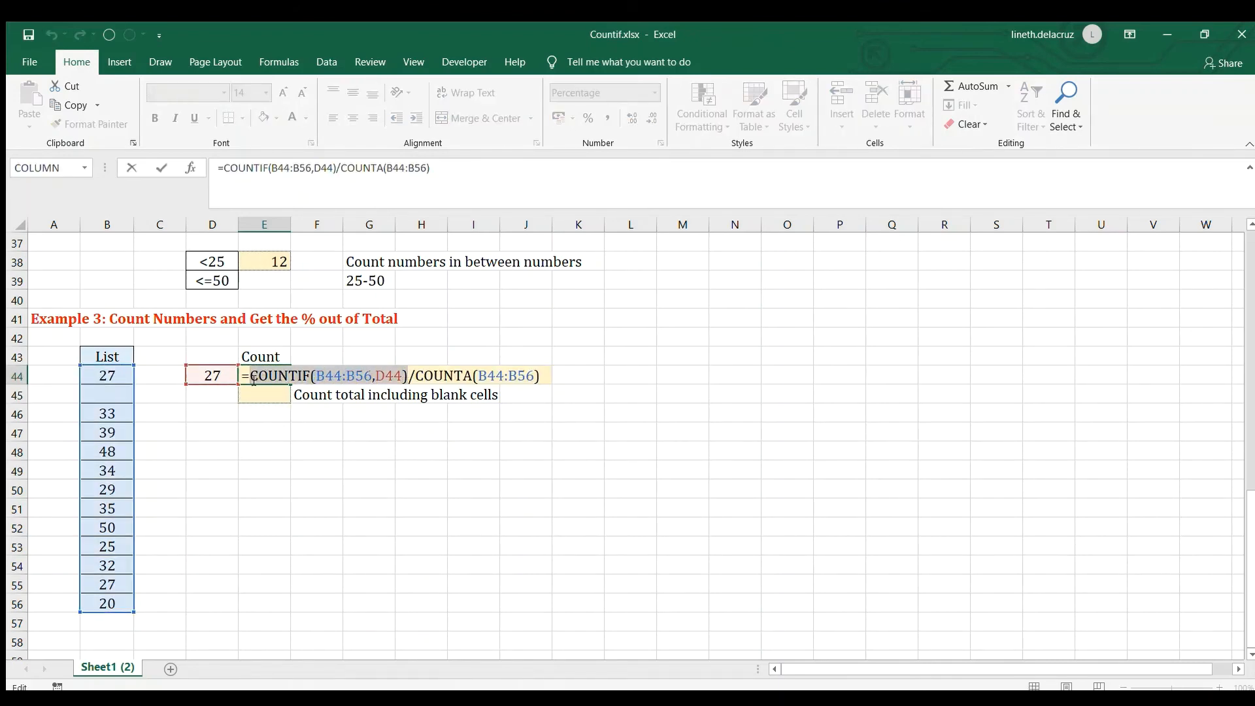
{"action": "type", "text": "2"}
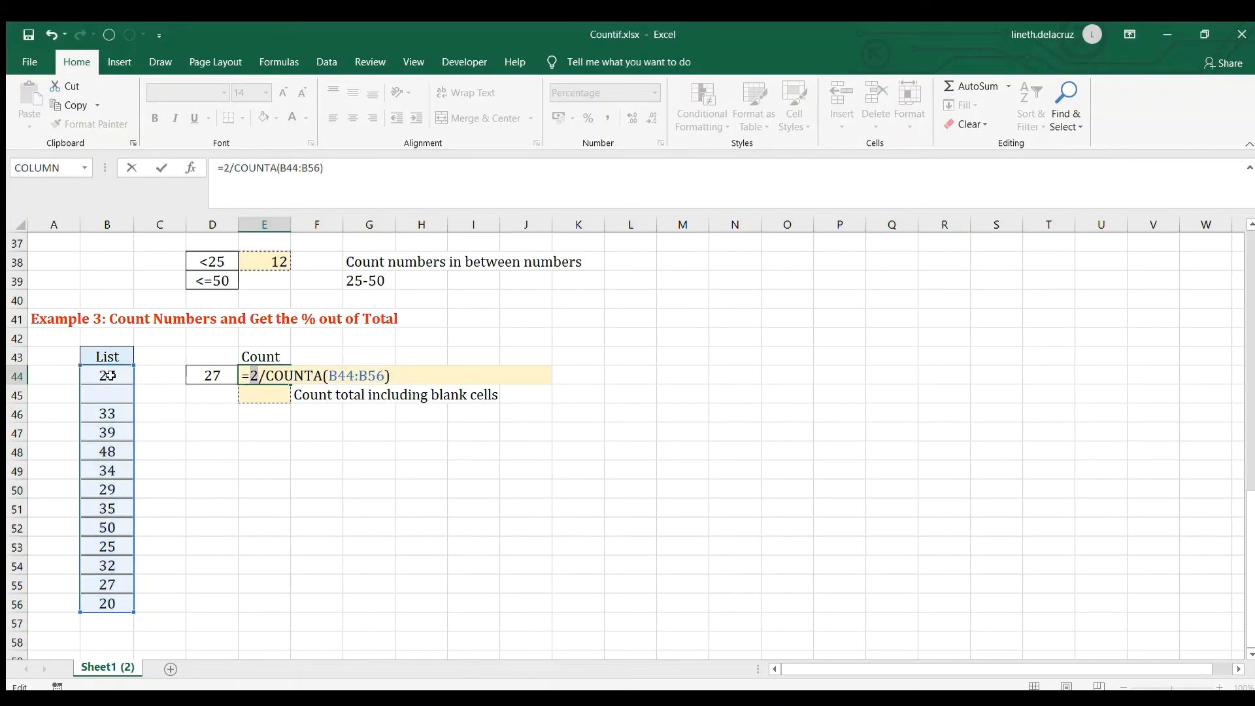
{"action": "left_click_drag", "start_coordinate": [392, 376], "coordinate": [262, 376]}
{"action": "key", "text": "F4"}
{"action": "key", "text": "F4"}
{"action": "key", "text": "F4"}
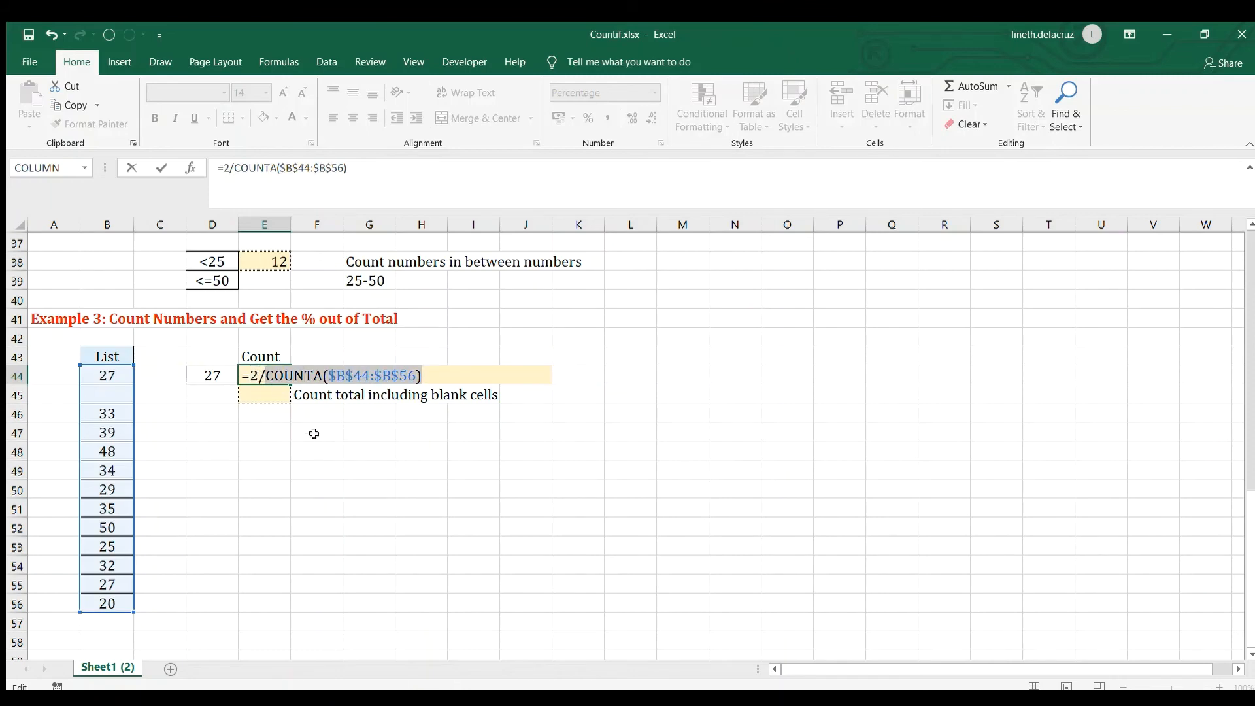
{"action": "key", "text": "F4"}
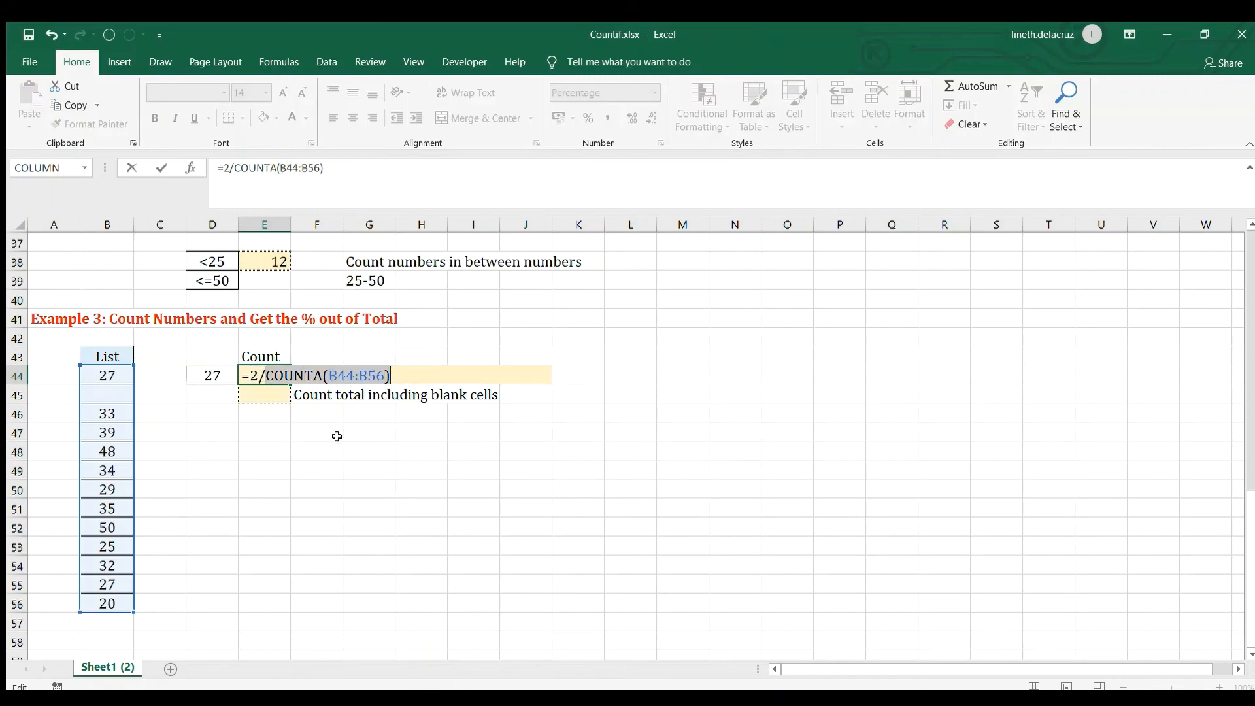
{"action": "key", "text": "F9"}
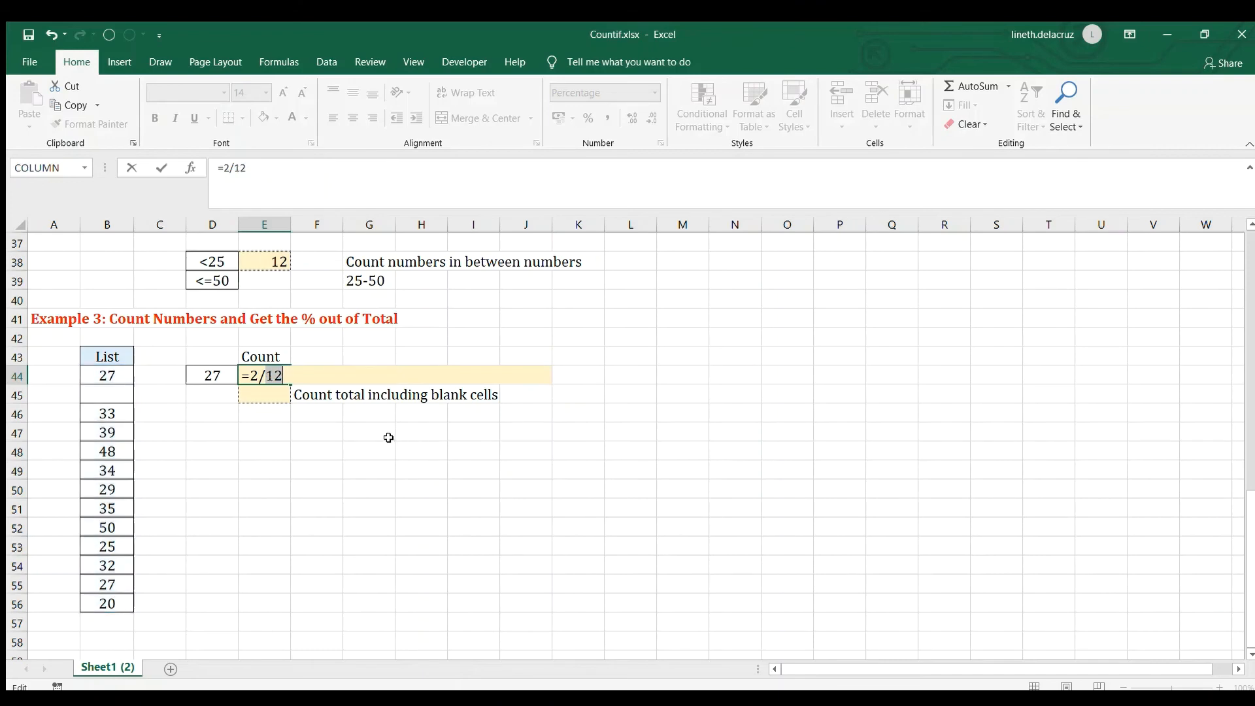
{"action": "key", "text": "Escape"}
{"action": "left_click", "coordinate": [108, 375]}
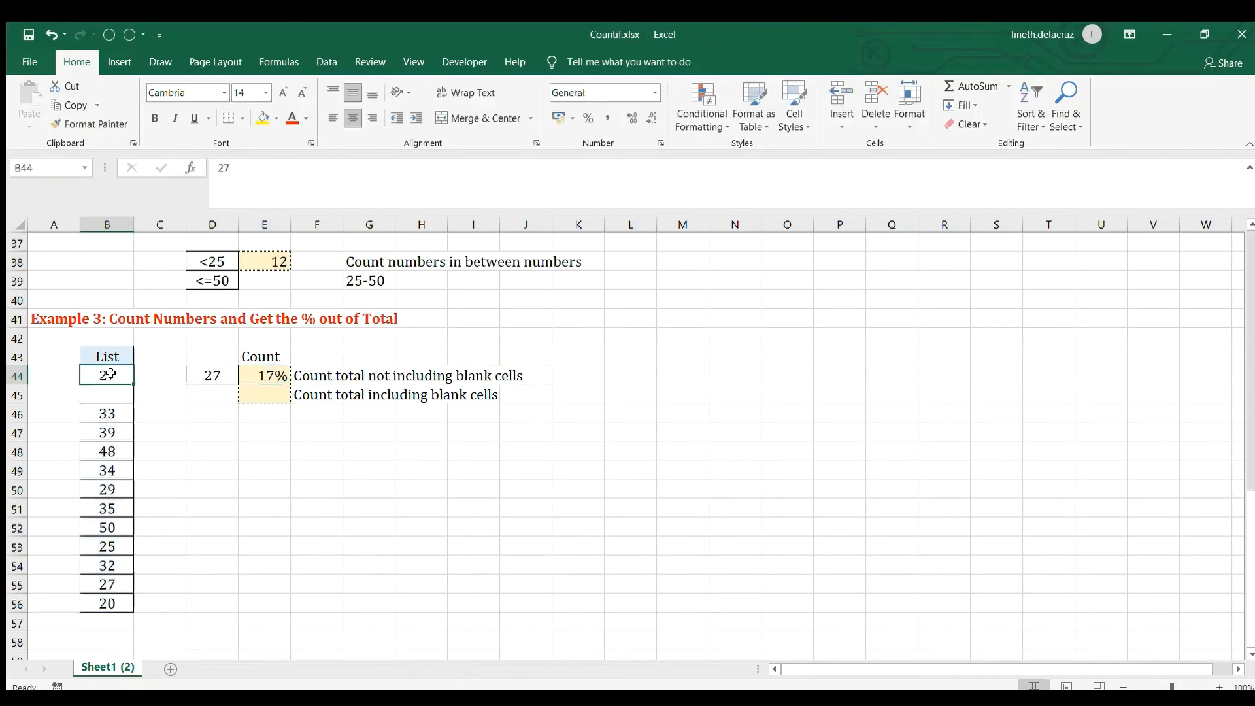
{"action": "left_click_drag", "start_coordinate": [106, 413], "coordinate": [104, 603]}
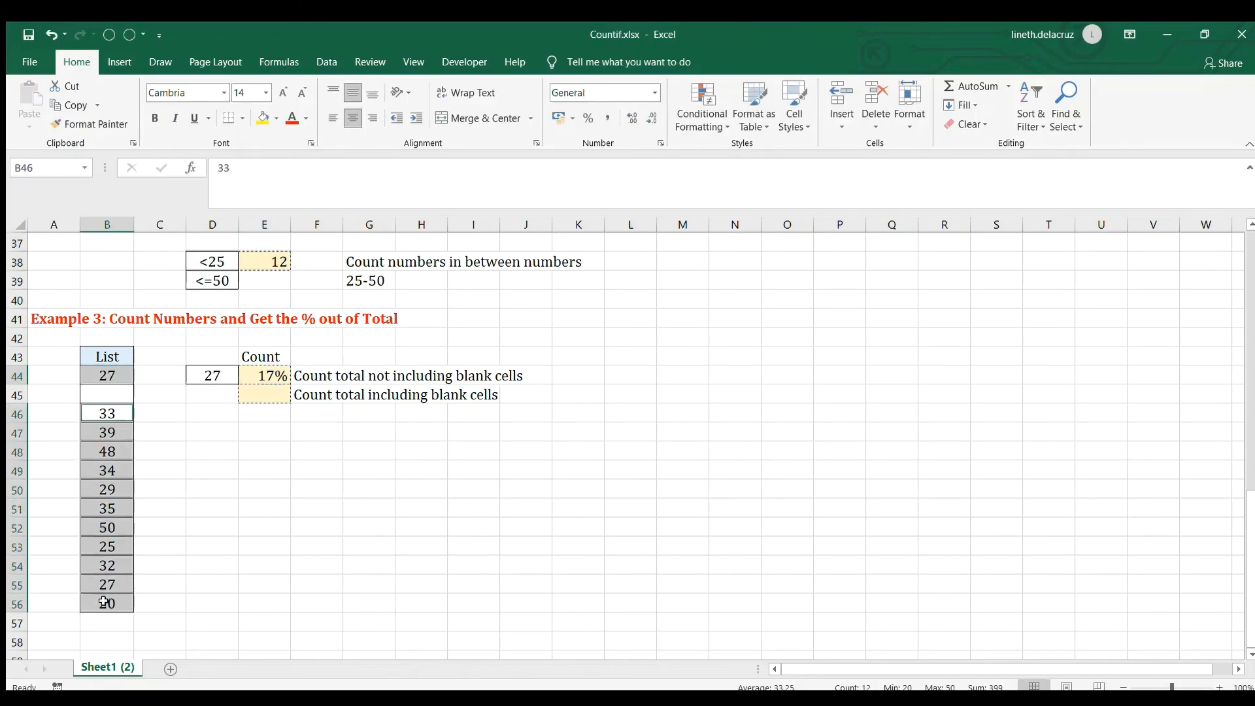
- Enter =COUNTIF(B44:B56,D44)/ROWS(B44:B56) in E45 to get the percentage of 27s including blank cells
{"action": "left_click", "coordinate": [262, 393]}
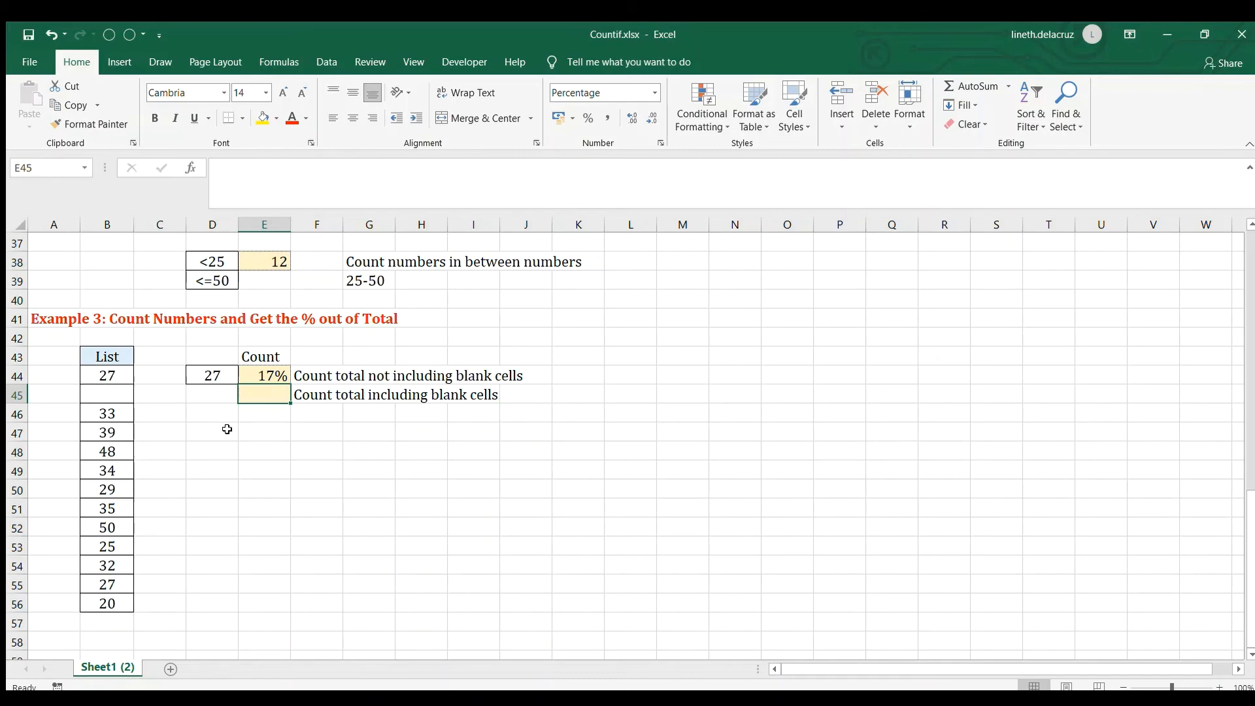
{"action": "type", "text": "=counta"}
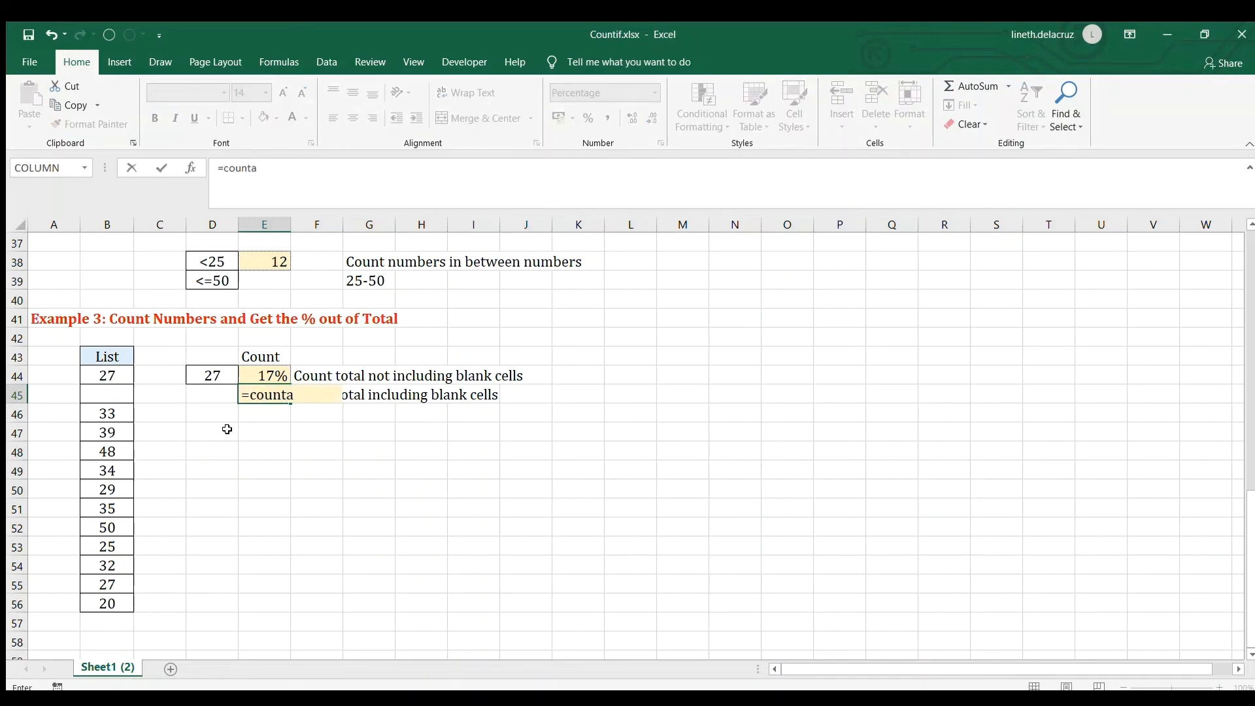
{"action": "key", "text": "BackSpace"}
{"action": "type", "text": "if("}
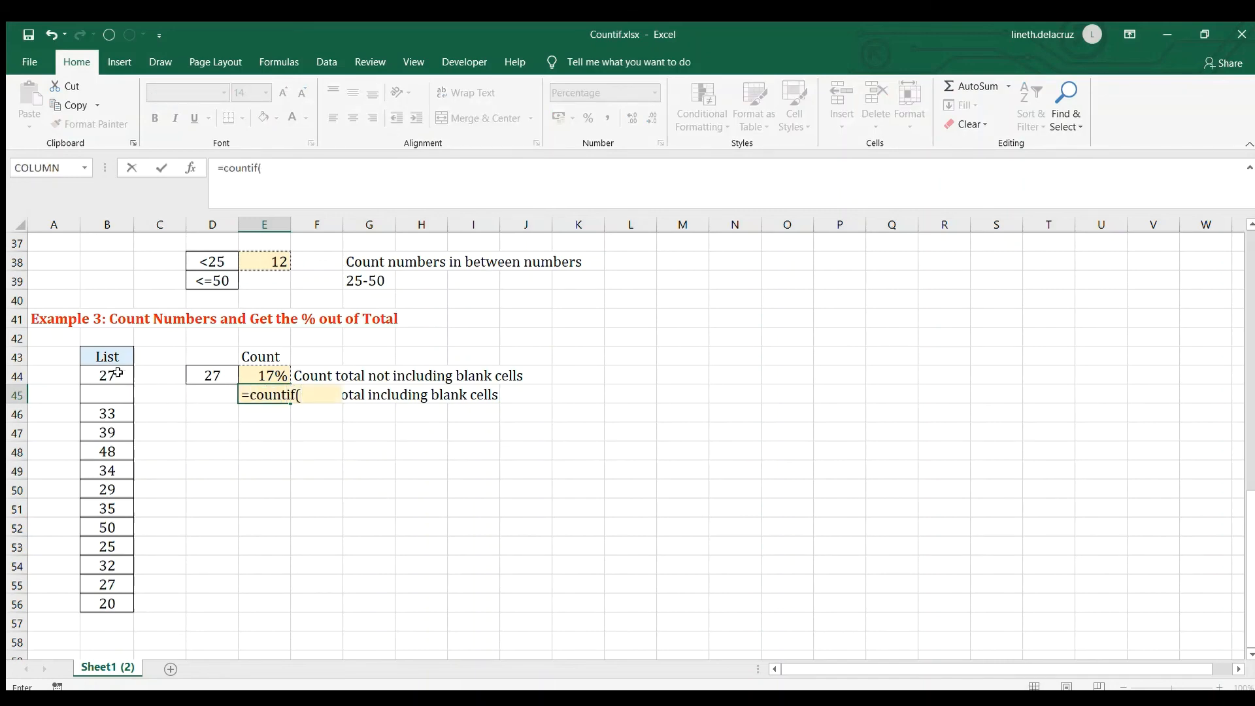
{"action": "left_click_drag", "start_coordinate": [117, 373], "coordinate": [90, 587]}
{"action": "type", "text": ","}
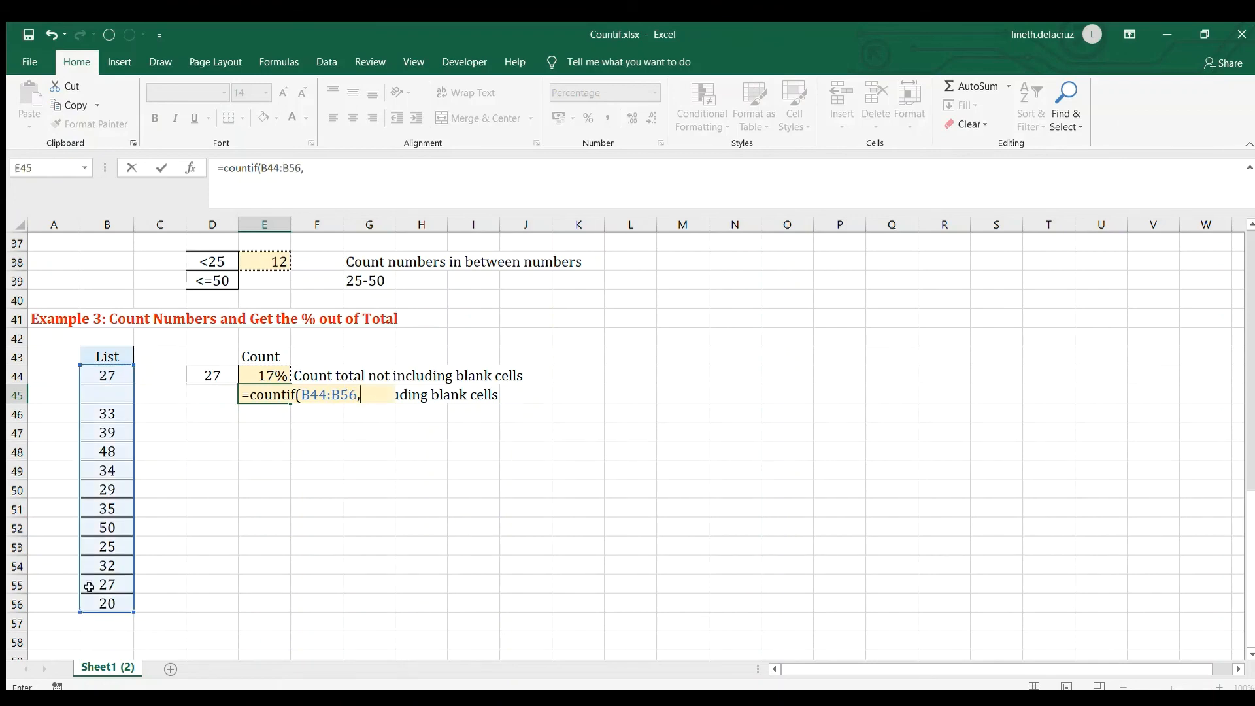
{"action": "left_click", "coordinate": [206, 382]}
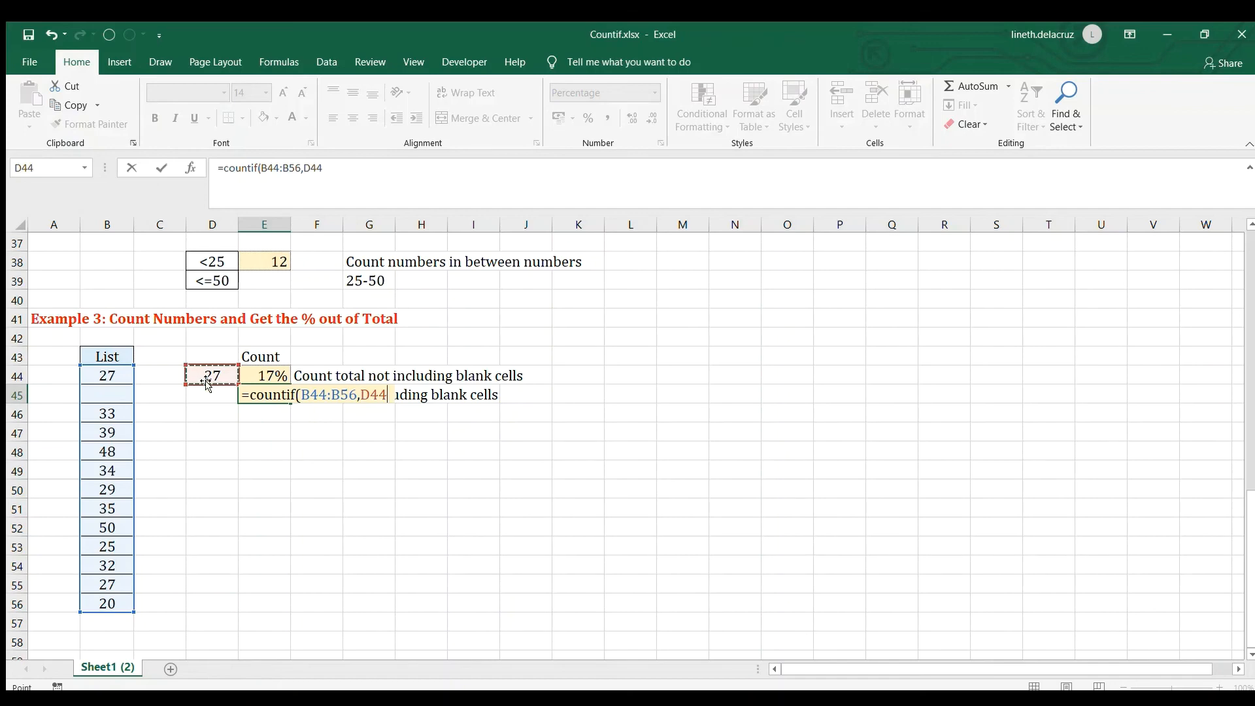
{"action": "type", "text": ")/rows("}
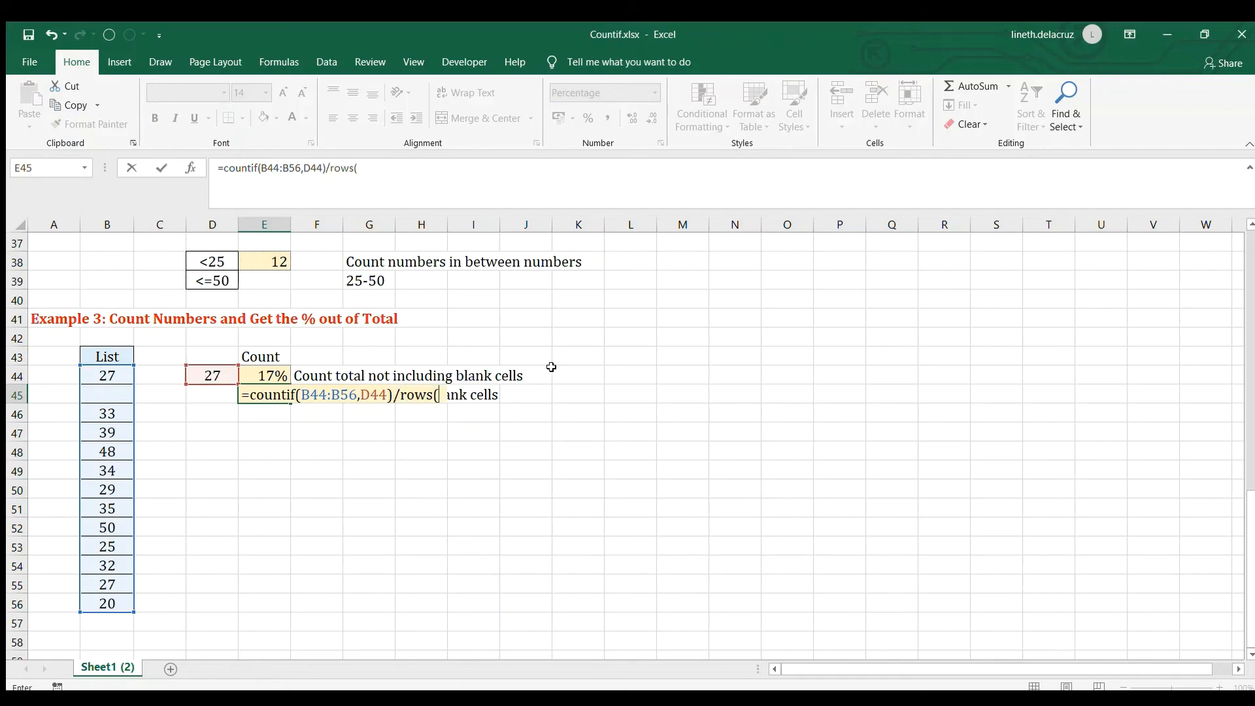
{"action": "left_click", "coordinate": [106, 376]}
{"action": "left_click_drag", "start_coordinate": [106, 375], "coordinate": [99, 603]}
{"action": "type", "text": ")"}
{"action": "key", "text": "Return"}
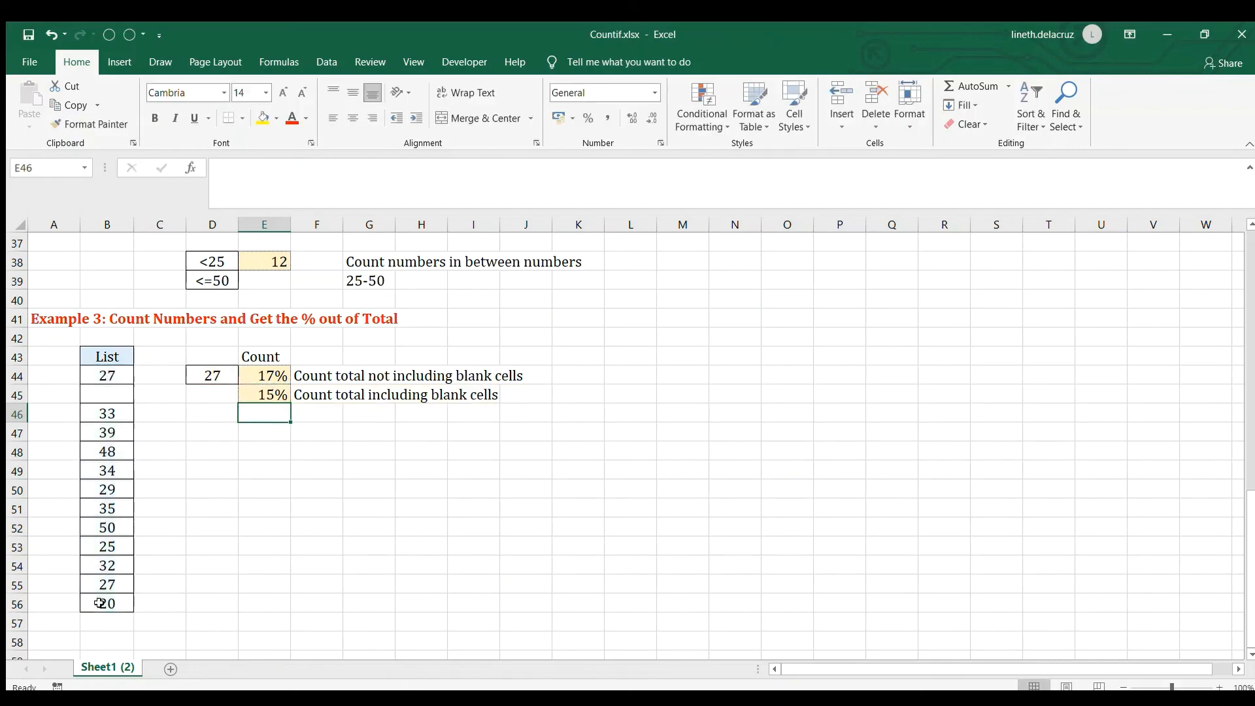
- Evaluate the ROWS part of the E45 formula without keeping the change, and compare it with the full list B44:B56
{"action": "key", "text": "Up"}
{"action": "key", "text": "F2"}
{"action": "key", "text": "shift+Left"}
{"action": "key", "text": "shift+Left"}
{"action": "key", "text": "shift+Left"}
{"action": "key", "text": "shift+Left"}
{"action": "key", "text": "shift+Left"}
{"action": "key", "text": "shift+Left"}
{"action": "key", "text": "shift+Left"}
{"action": "key", "text": "shift+Left"}
{"action": "key", "text": "shift+Left"}
{"action": "key", "text": "shift+Left"}
{"action": "key", "text": "shift+Left"}
{"action": "key", "text": "shift+Left"}
{"action": "key", "text": "shift+Left"}
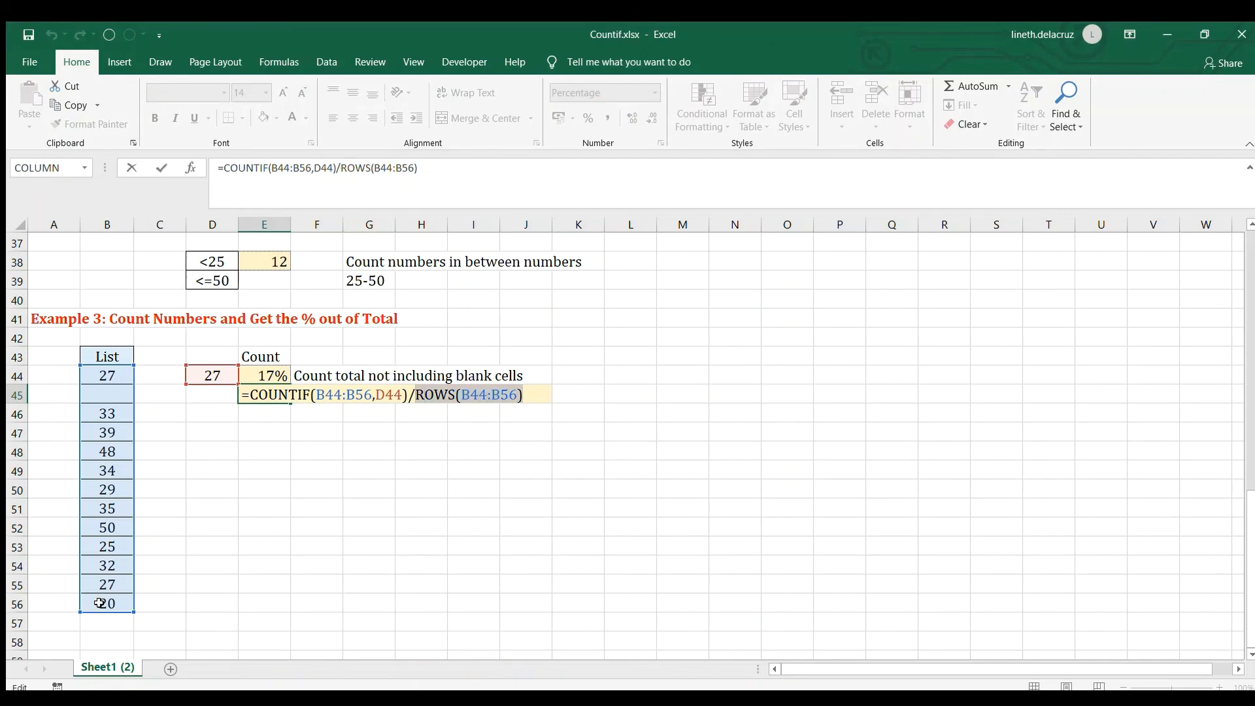
{"action": "type", "text": "13"}
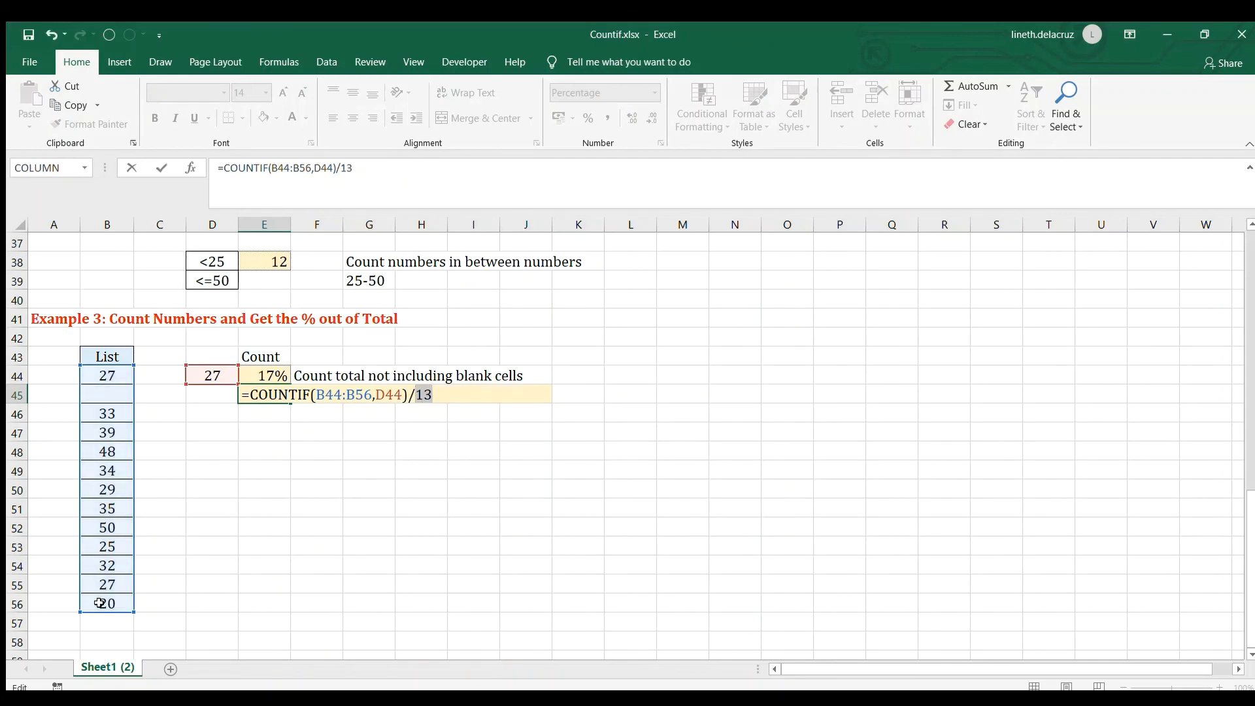
{"action": "key", "text": "Escape"}
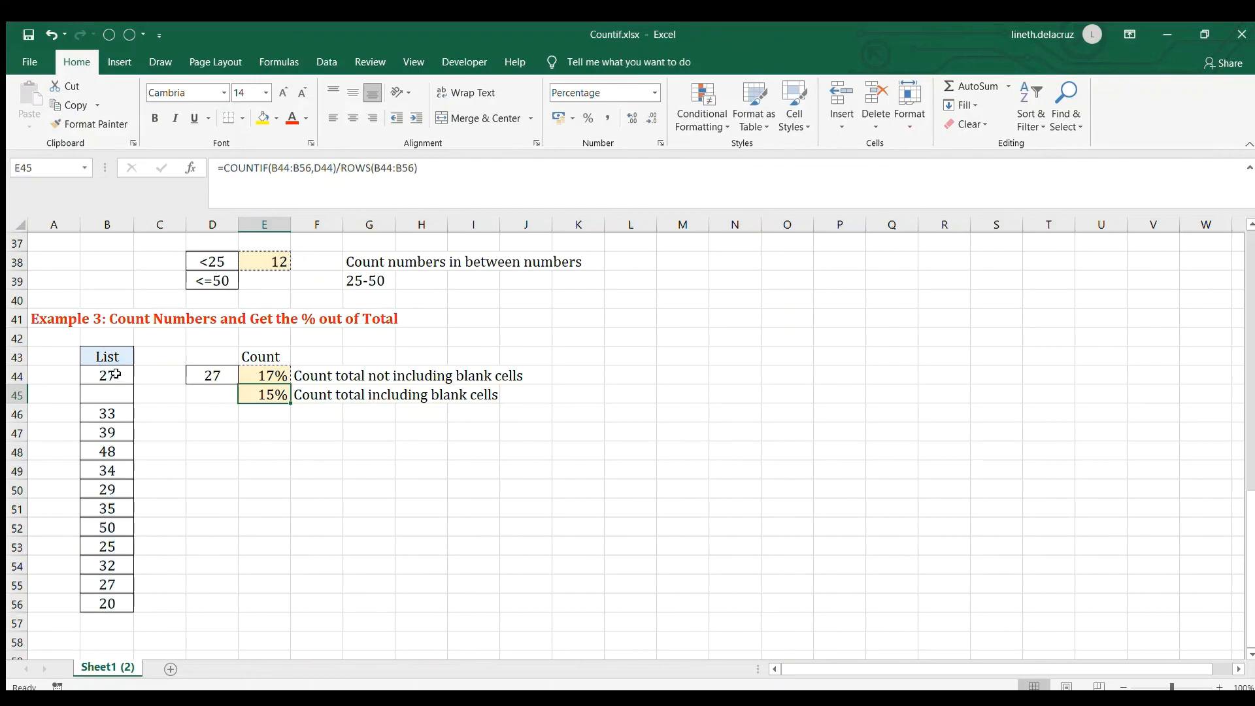
{"action": "left_click_drag", "start_coordinate": [115, 375], "coordinate": [125, 600]}
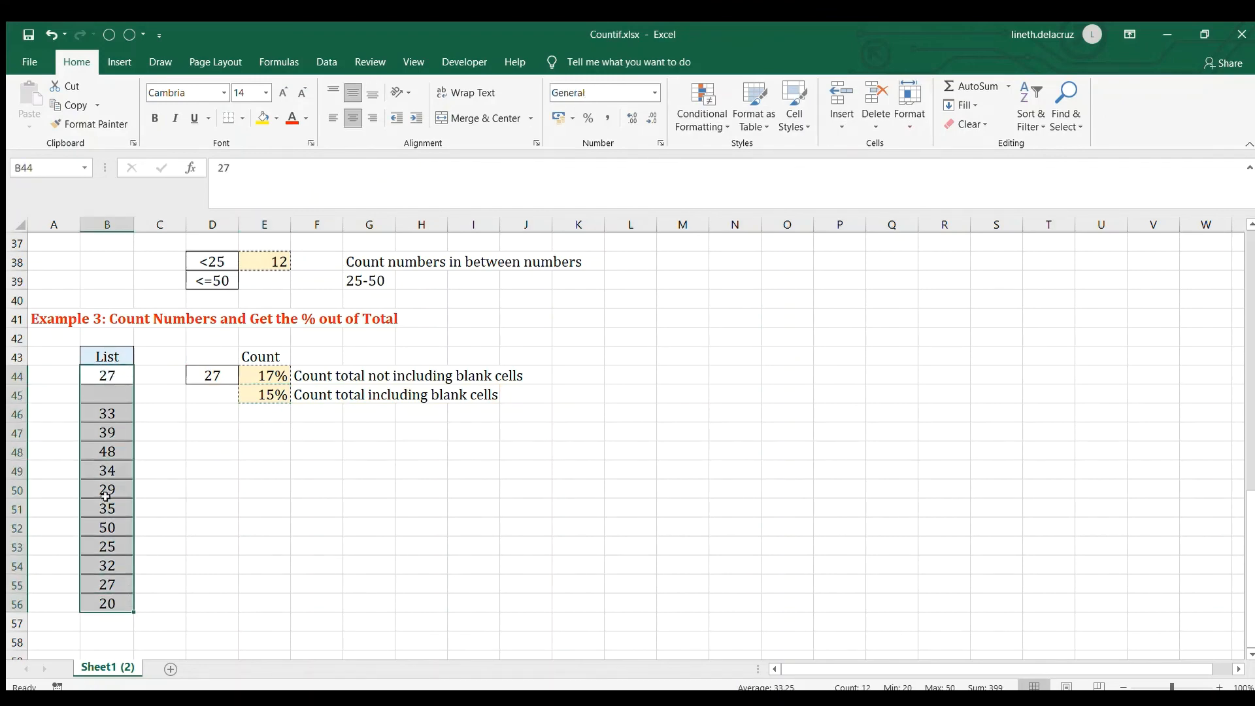